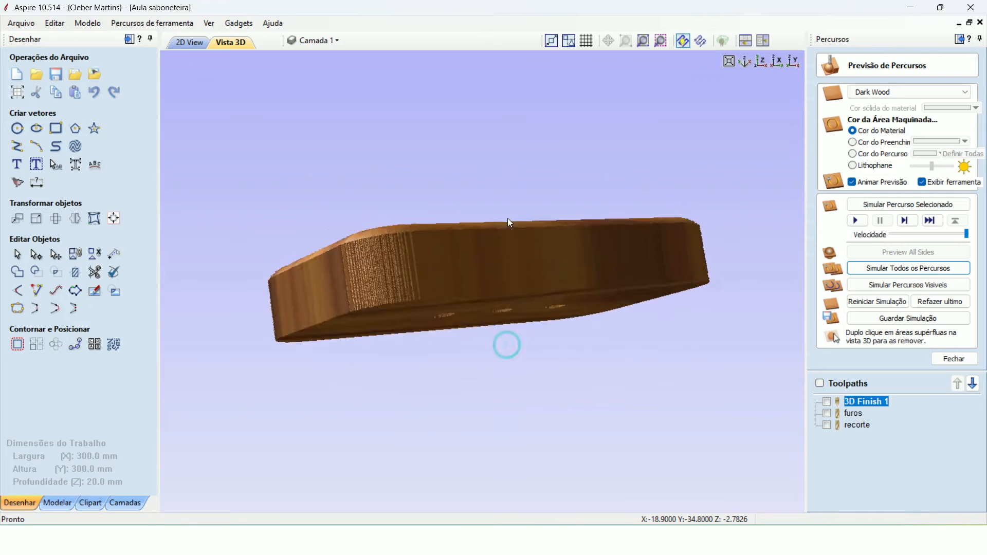
Step: Examine the simulated soap dish in 3D from several angles, including its underside, drain holes and rounded rim
drag(530, 304, 494, 302)
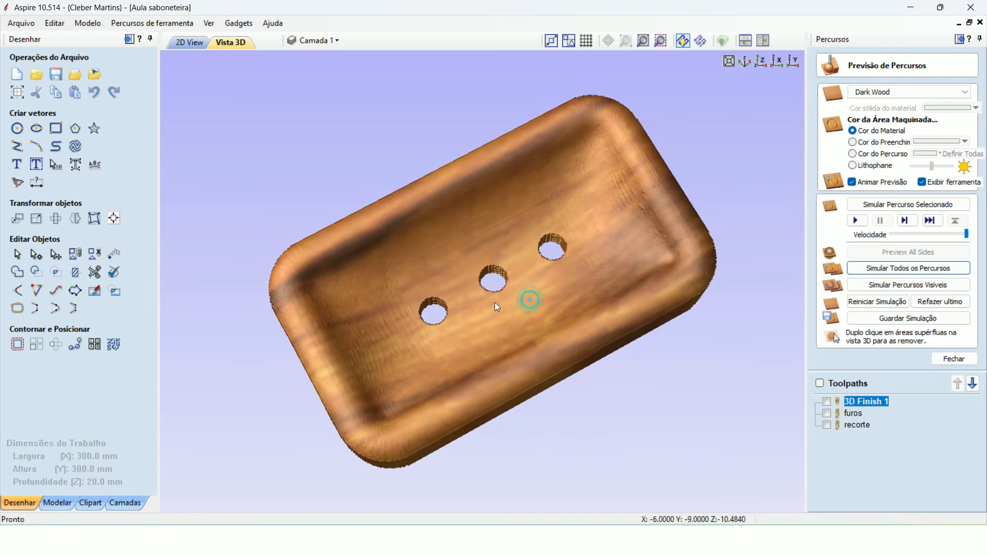
drag(587, 426, 612, 185)
drag(404, 435, 408, 339)
drag(584, 311, 561, 375)
drag(615, 398, 646, 367)
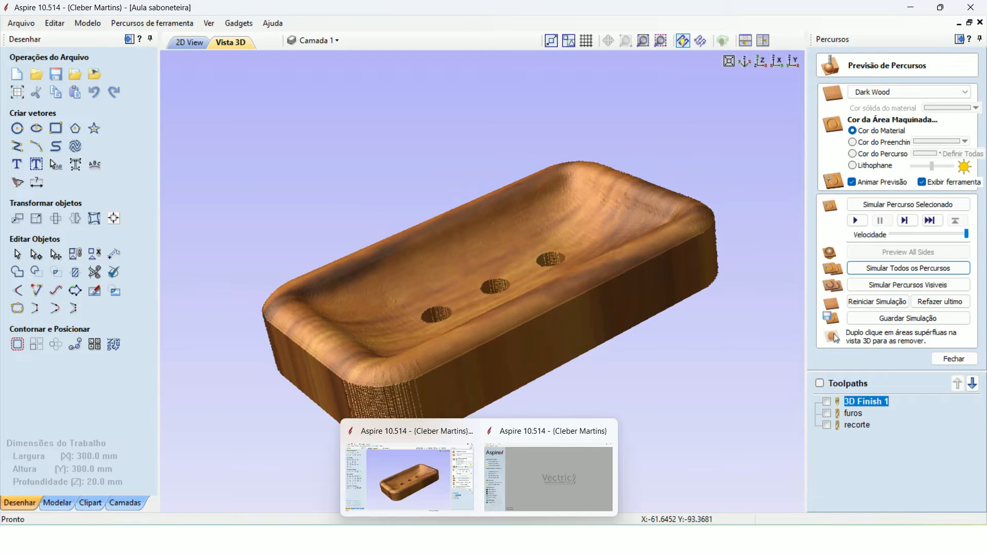
Step: Create a new single-sided job 300 × 300 mm and 20 mm thick, with the model resolution set to Normal
click(537, 476)
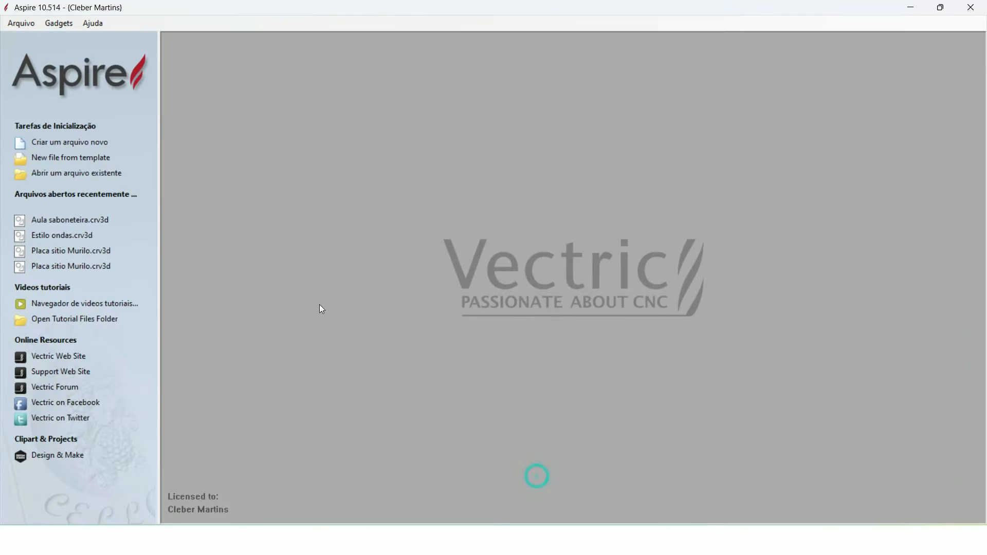
click(73, 143)
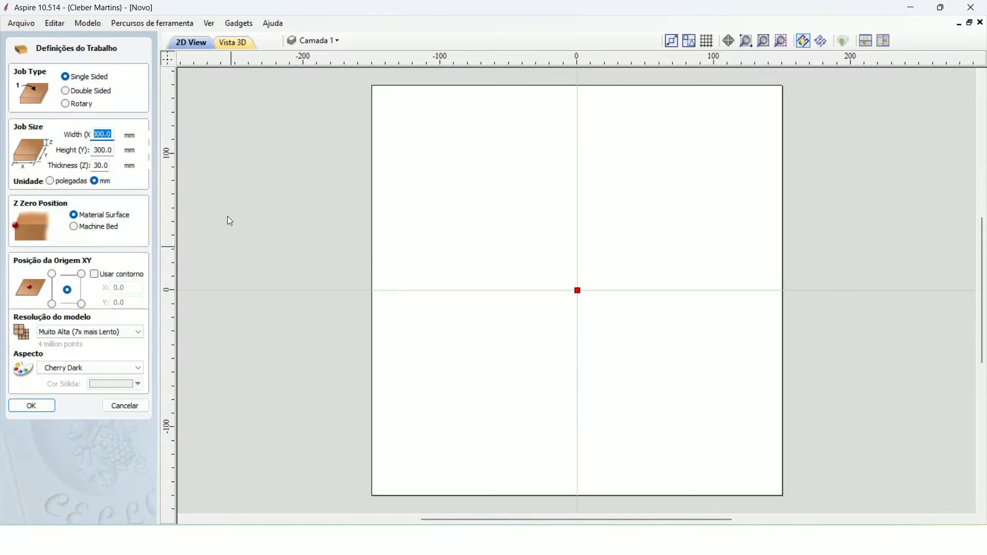
click(102, 134)
click(103, 151)
click(97, 165)
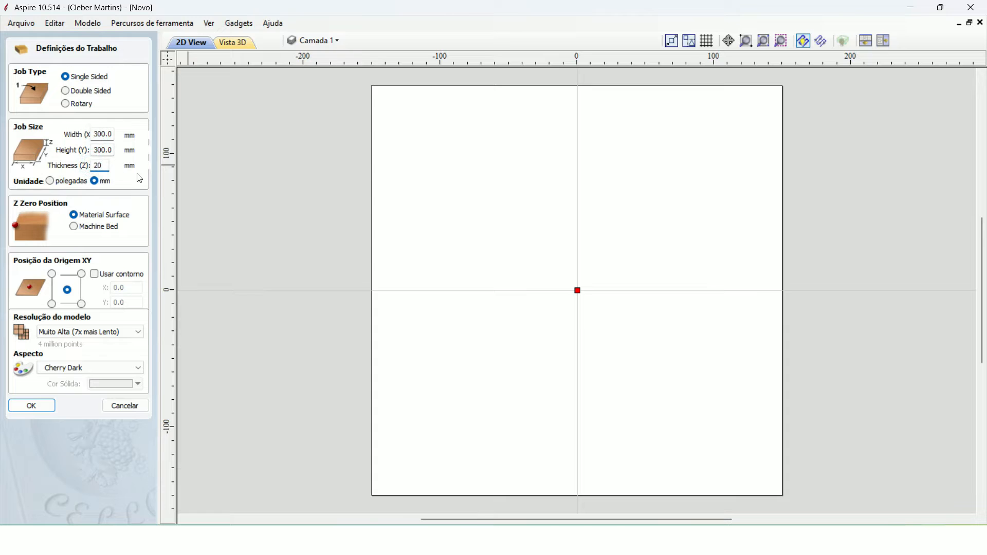
click(126, 182)
click(121, 336)
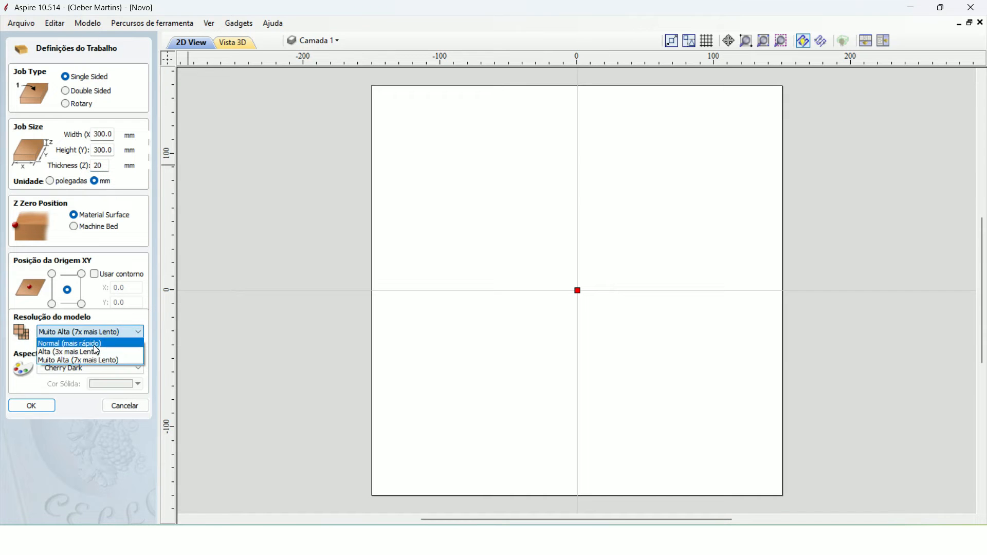
click(95, 345)
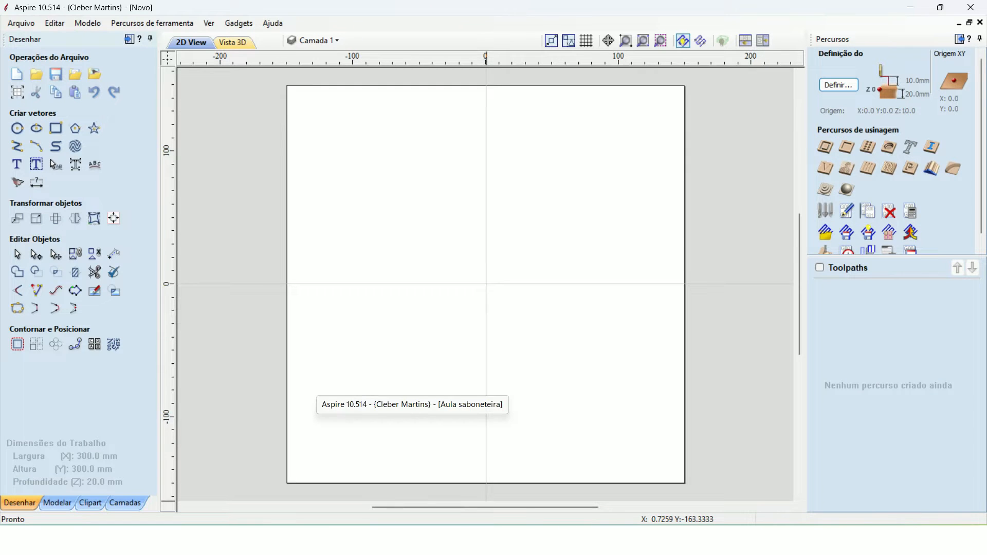
Step: Check the width and height of the outer outline in the finished Aula saboneteira file
click(413, 442)
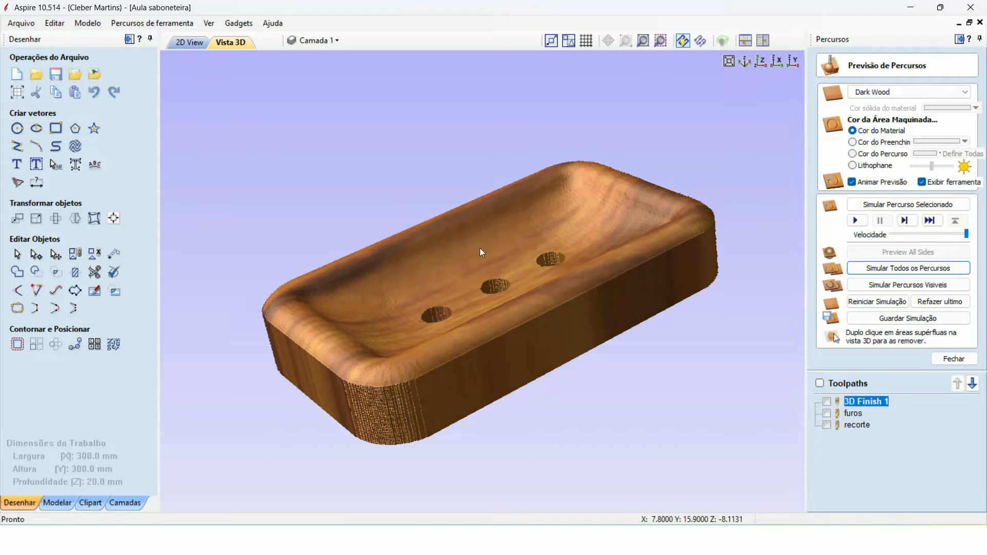
drag(505, 364, 514, 419)
click(178, 36)
click(192, 44)
scroll(498, 308, up, 3)
middle_drag(545, 310, 436, 236)
click(435, 222)
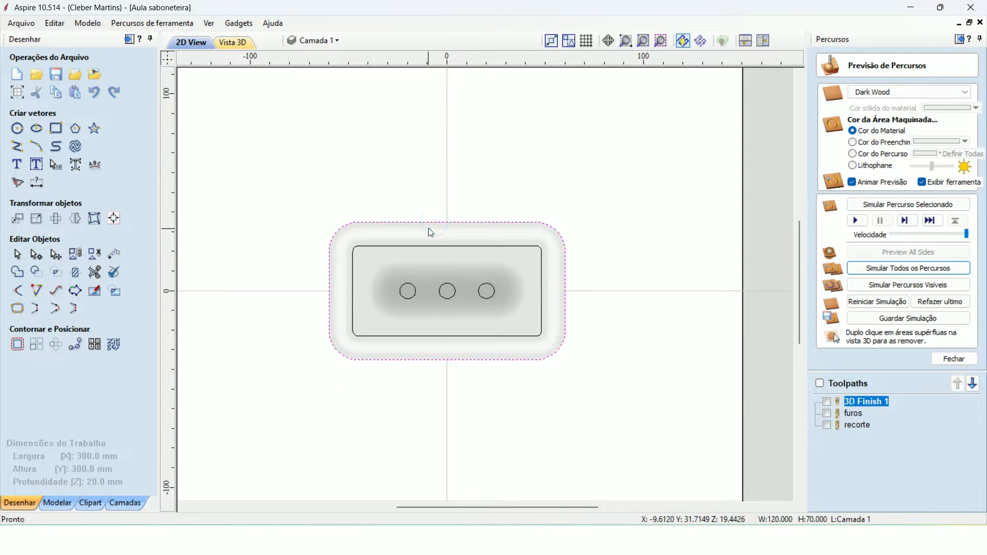
key(t)
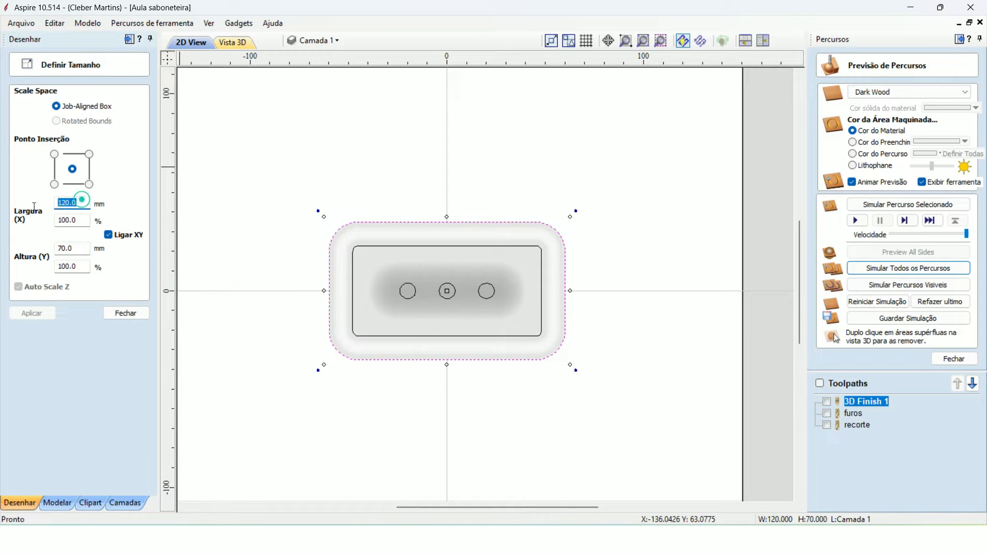
click(69, 247)
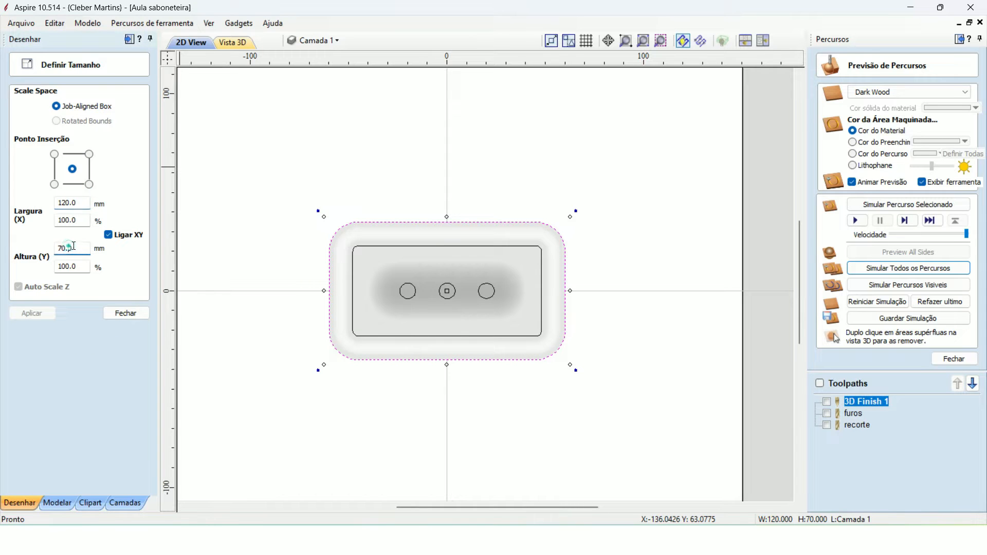
click(236, 225)
click(278, 173)
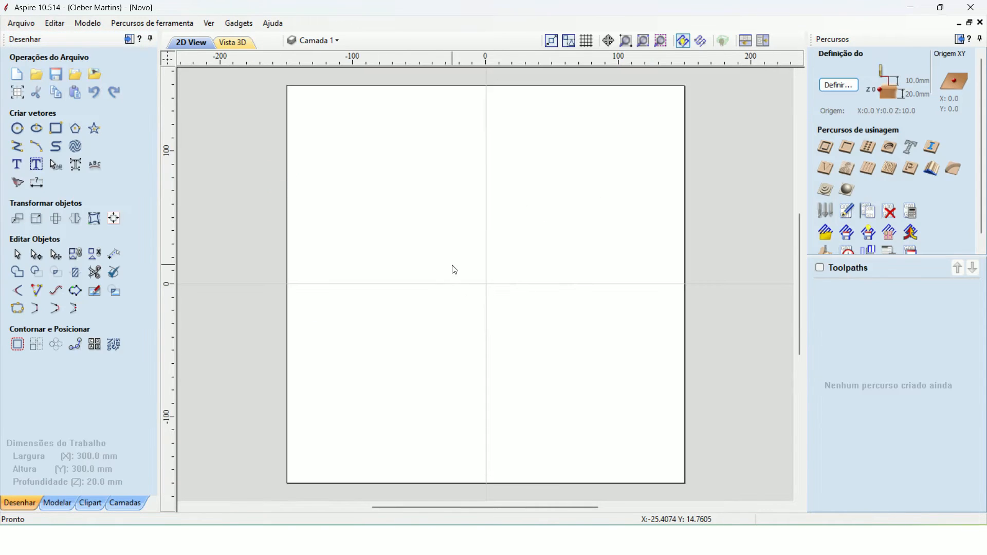
Step: Draw a 120 × 70 mm rectangle with straight corners centred on the origin in the new job
scroll(452, 265, up, 1)
middle_drag(462, 259, 451, 272)
click(55, 125)
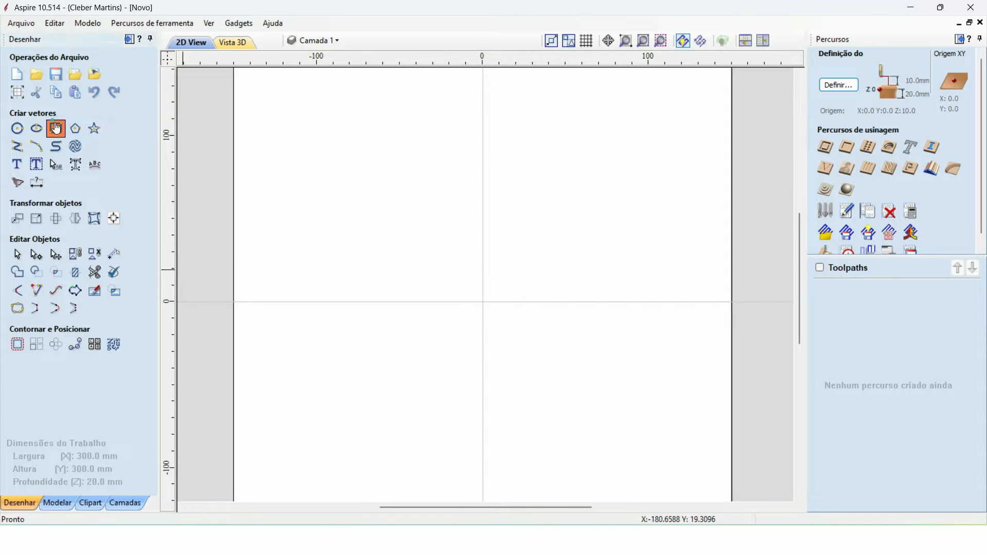
double_click(101, 268)
text(120)
double_click(98, 285)
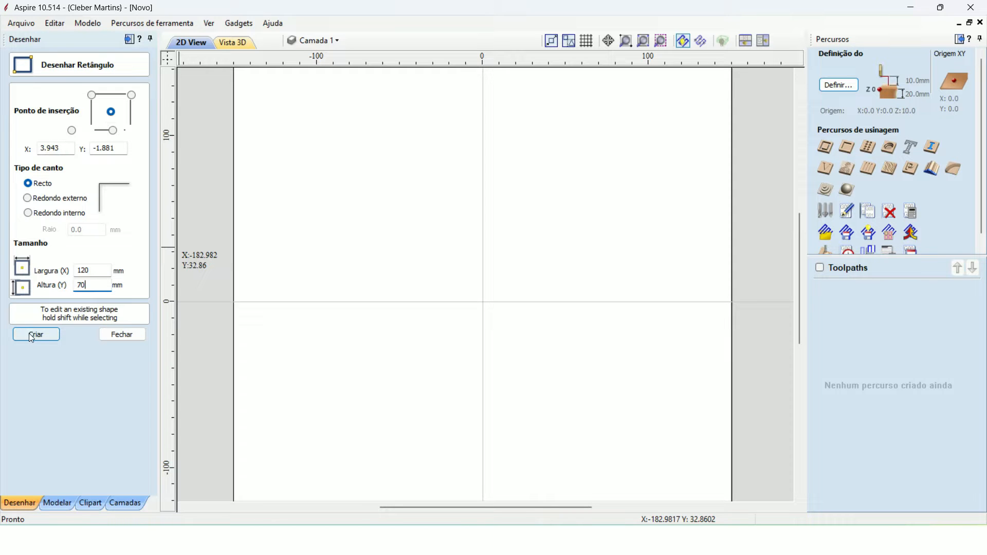
click(481, 302)
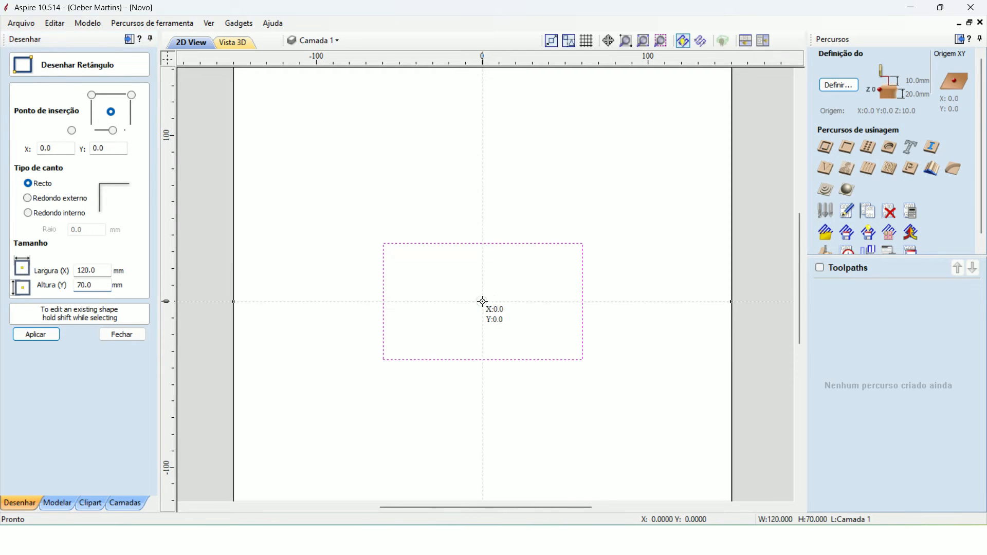
click(122, 334)
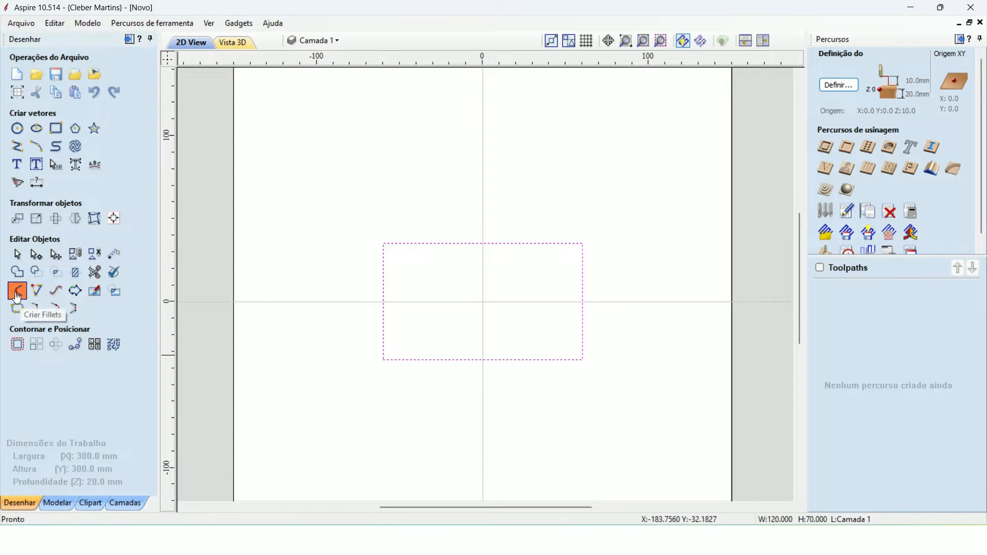
Step: Round all four corners of the rectangle with normal fillets of 15 mm radius
click(18, 291)
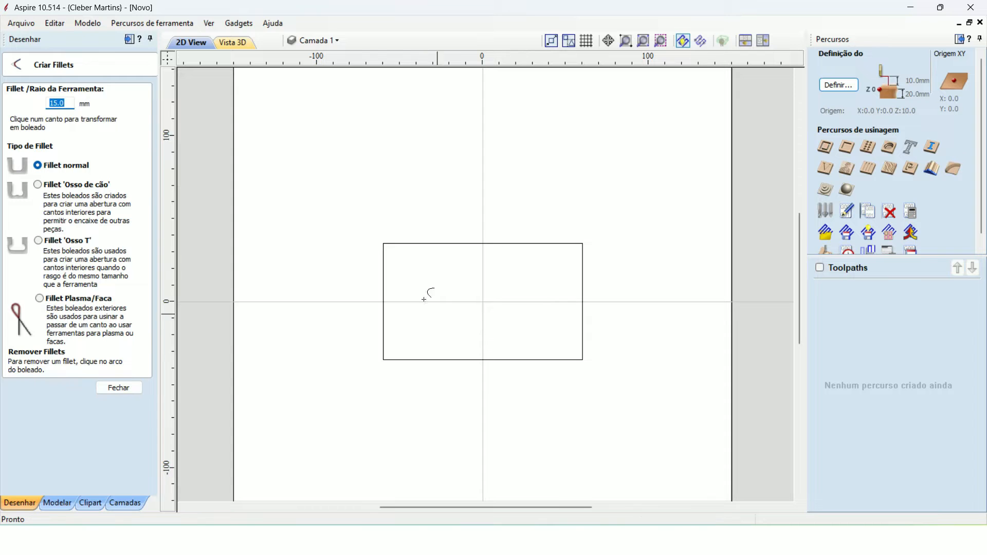
click(384, 242)
click(582, 243)
click(581, 361)
click(384, 360)
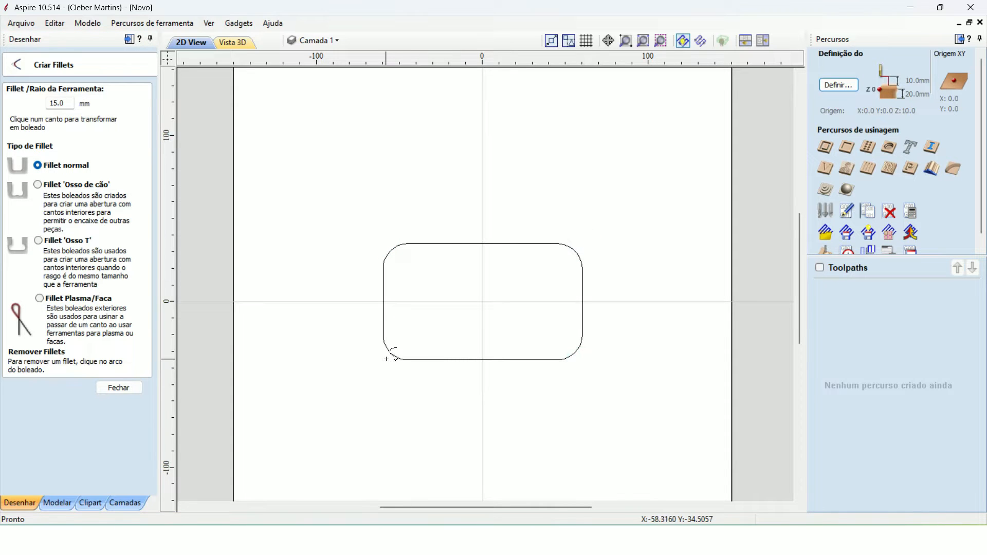
click(132, 389)
Step: Offset the rounded rectangle inward by 12 mm, keeping the original outline
drag(359, 225, 608, 379)
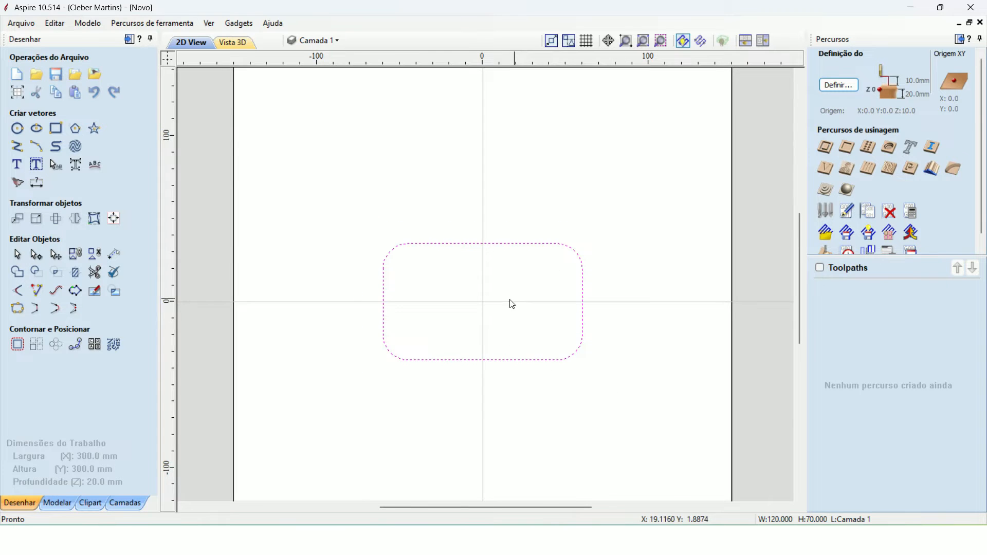
key(alt+Tab)
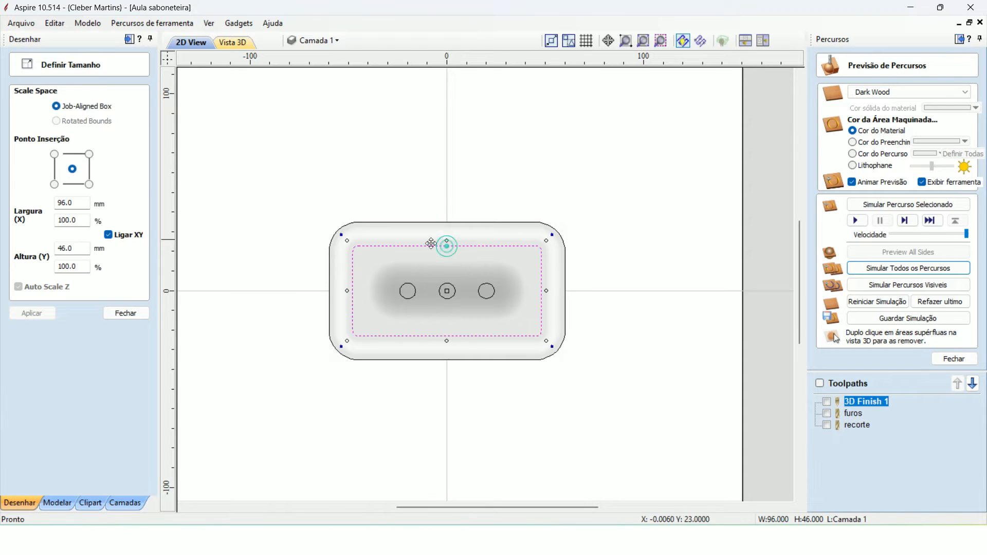
key(alt+Tab)
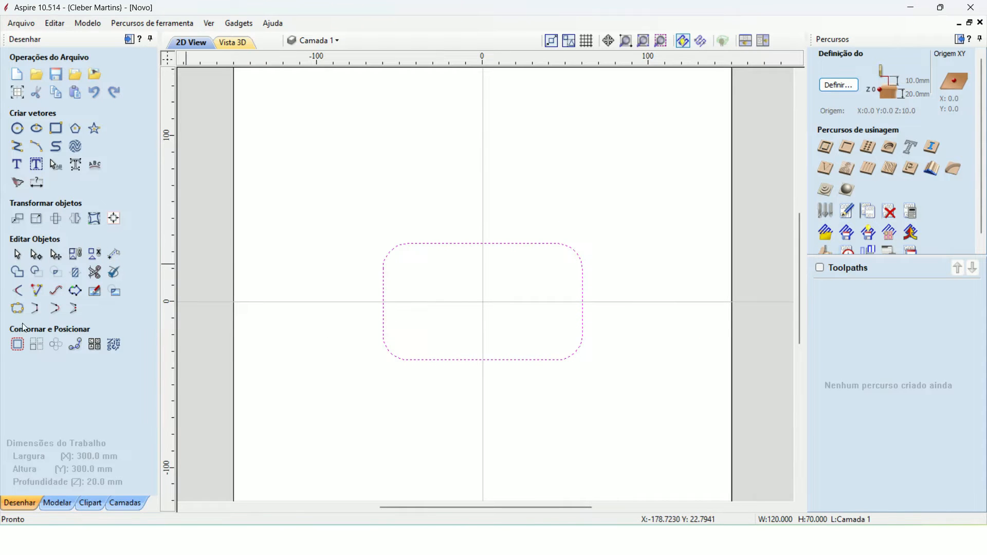
click(15, 345)
click(47, 119)
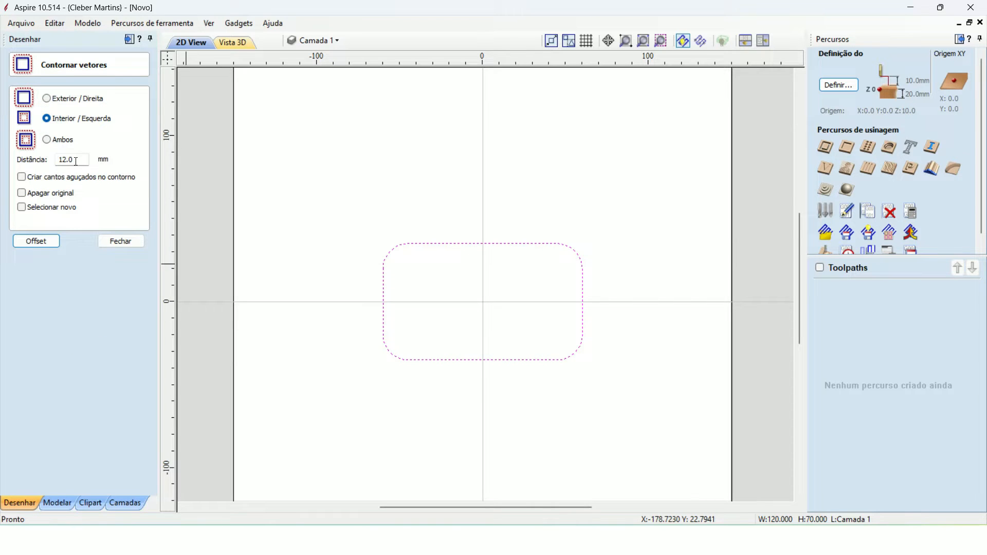
click(36, 241)
click(434, 219)
scroll(440, 259, up, 2)
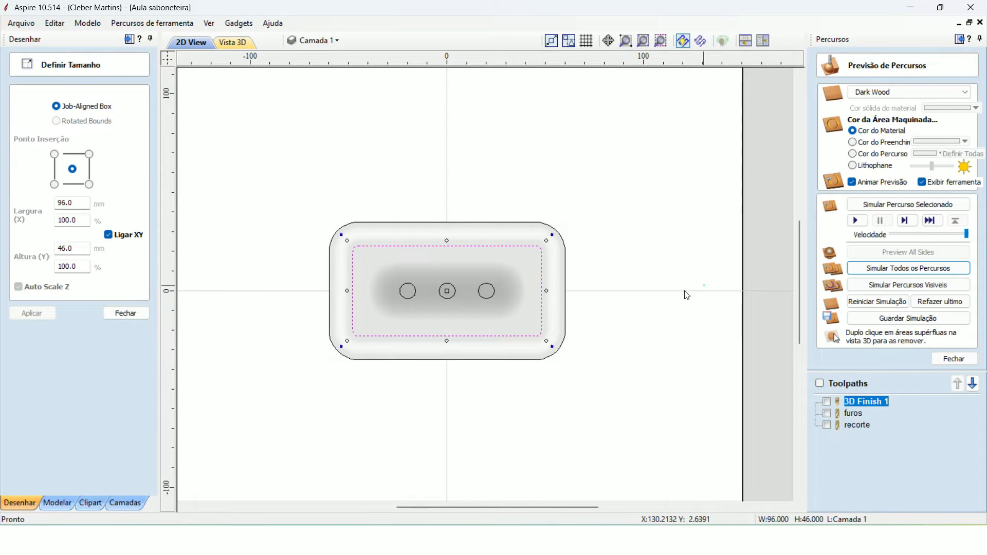
Step: Check the diameter of the middle drain hole in the finished Aula saboneteira file
click(703, 284)
drag(309, 283, 568, 317)
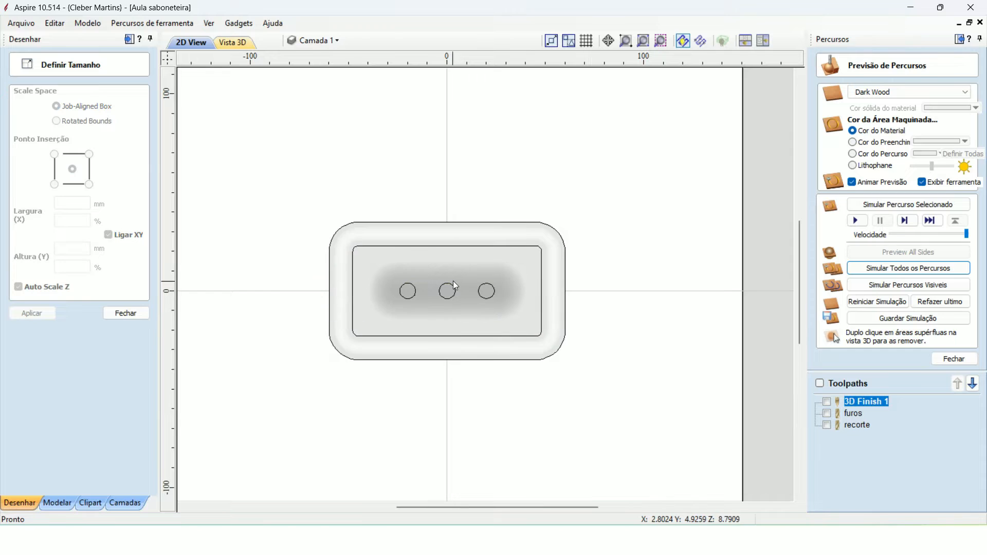
click(451, 284)
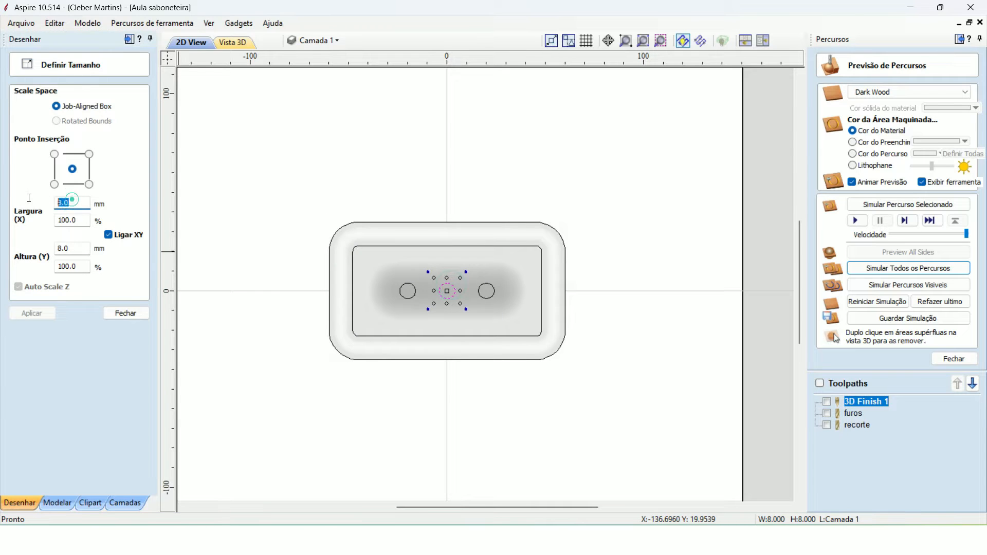
click(189, 195)
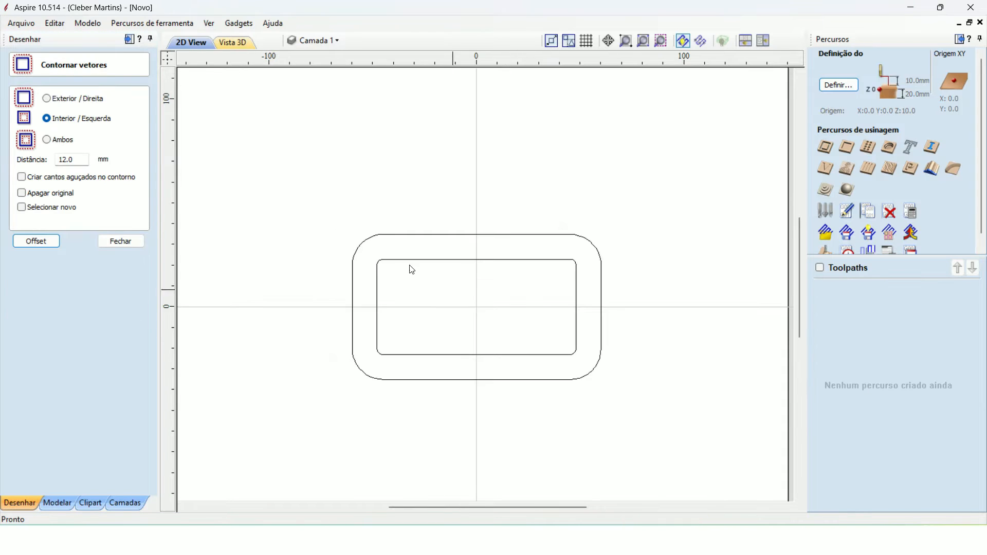
Step: Draw a circle 8 mm in diameter centred on the origin inside the inner outline
click(121, 241)
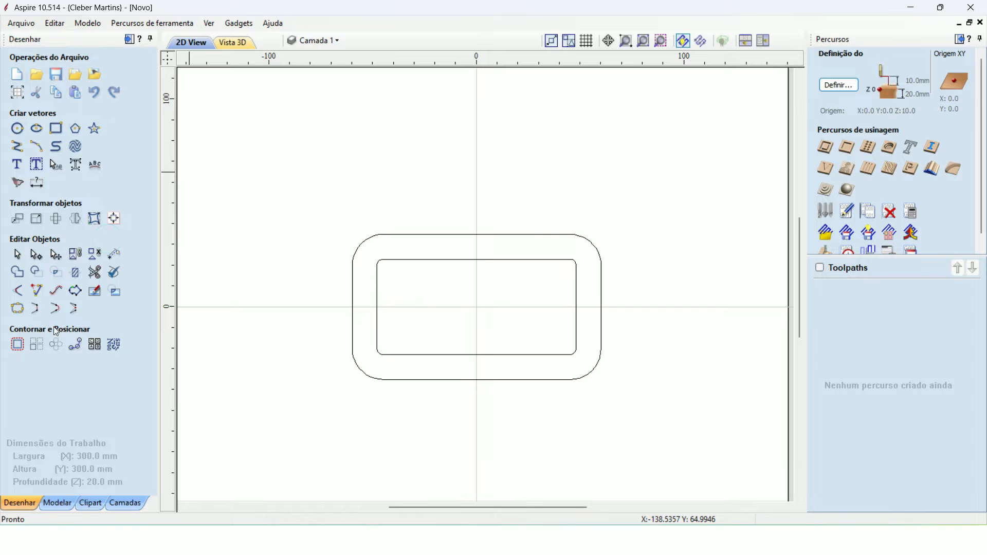
click(19, 128)
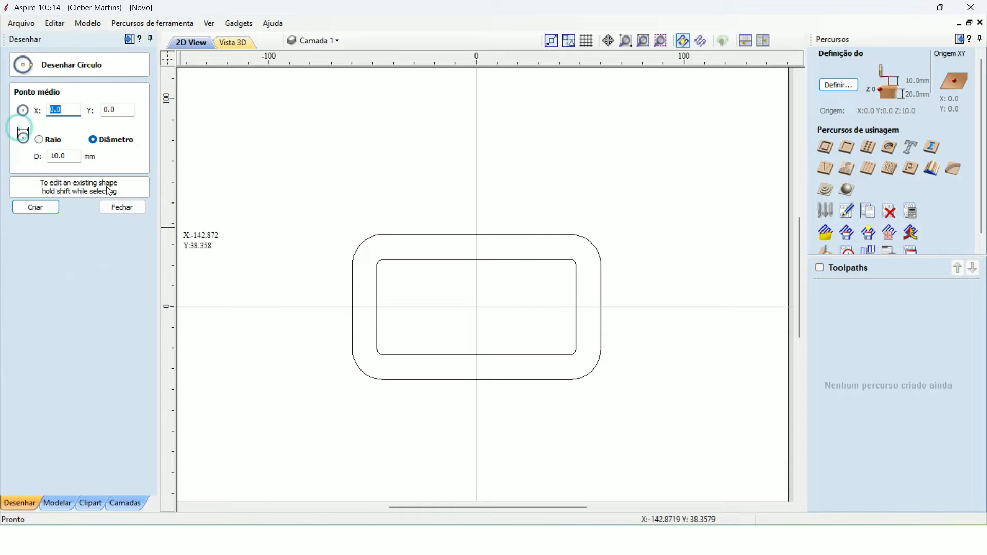
click(65, 156)
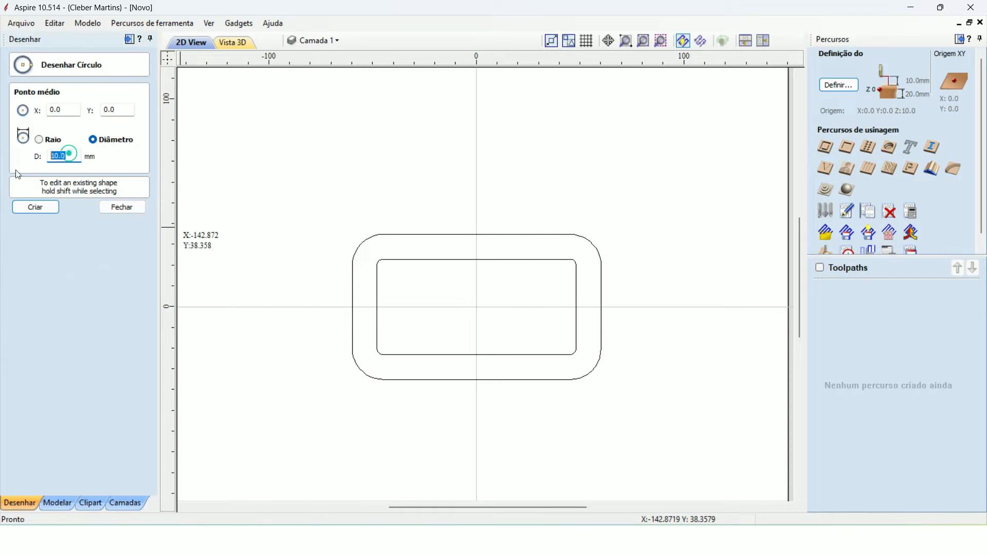
click(476, 307)
scroll(483, 300, up, 2)
scroll(480, 298, up, 2)
scroll(470, 293, up, 1)
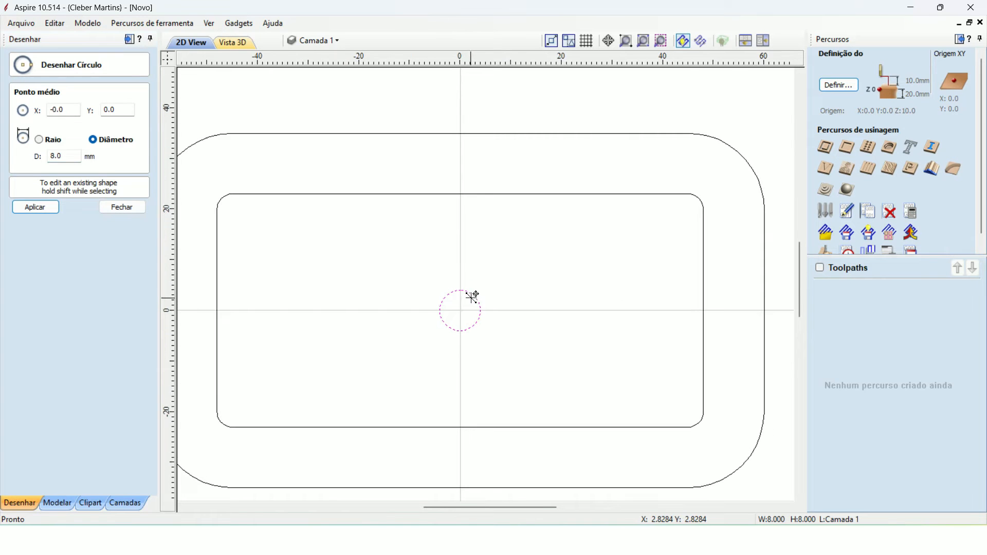
click(125, 208)
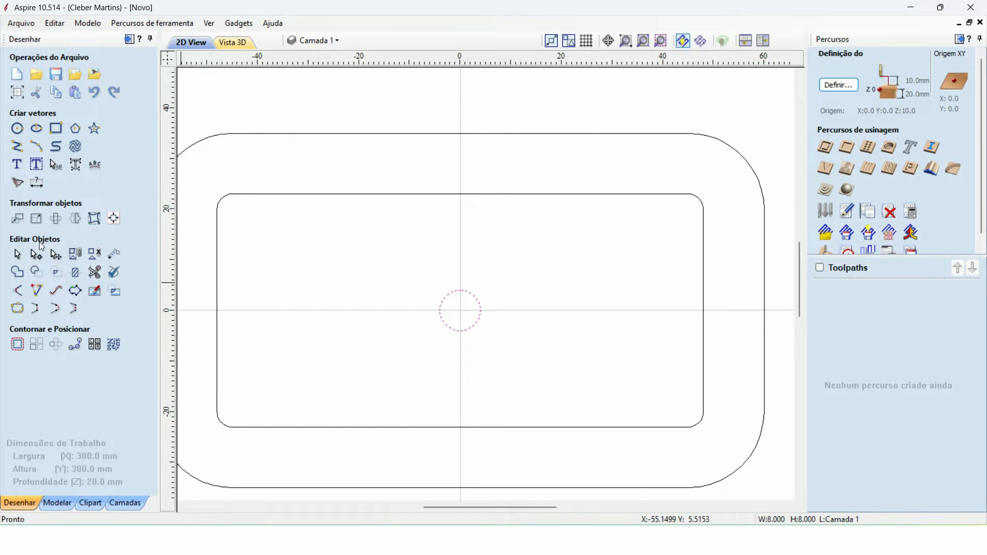
Step: Draw a horizontal 20 mm line from the circle's centre in the positive X direction and open its size settings
click(17, 146)
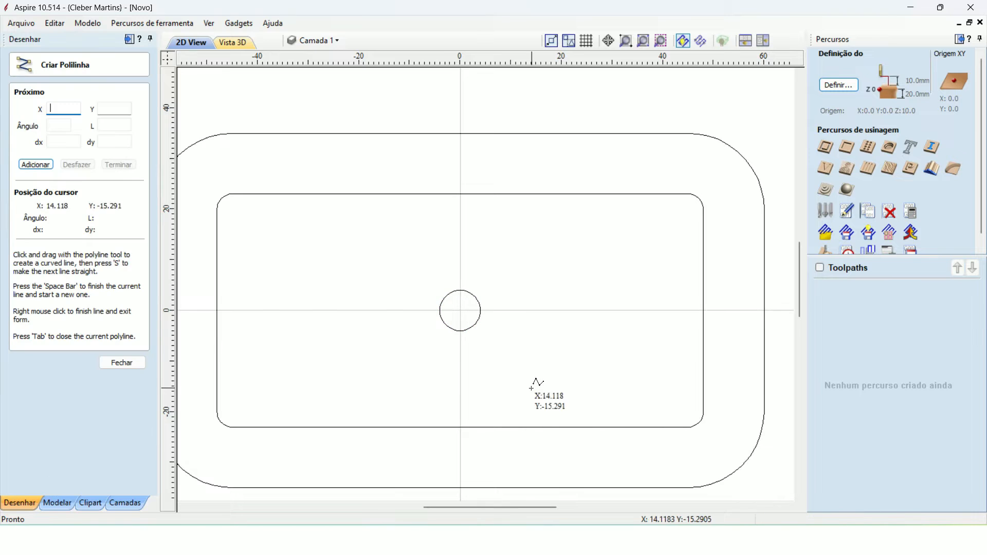
click(460, 310)
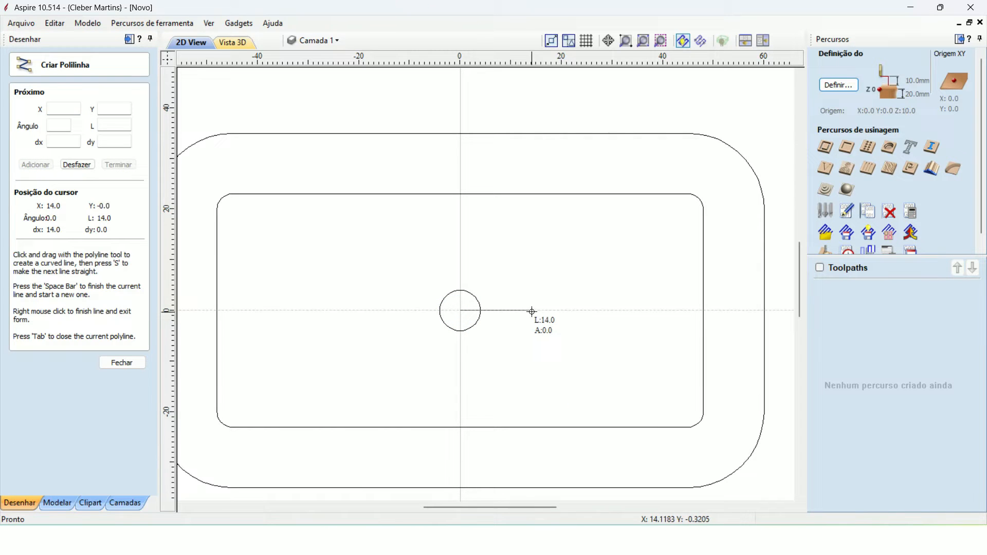
click(560, 312)
right_click(556, 342)
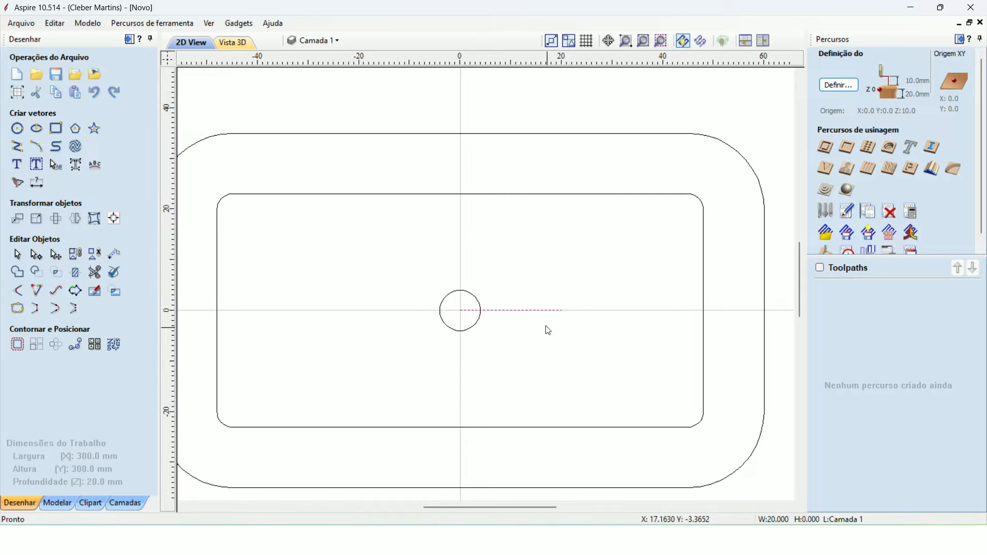
key(s)
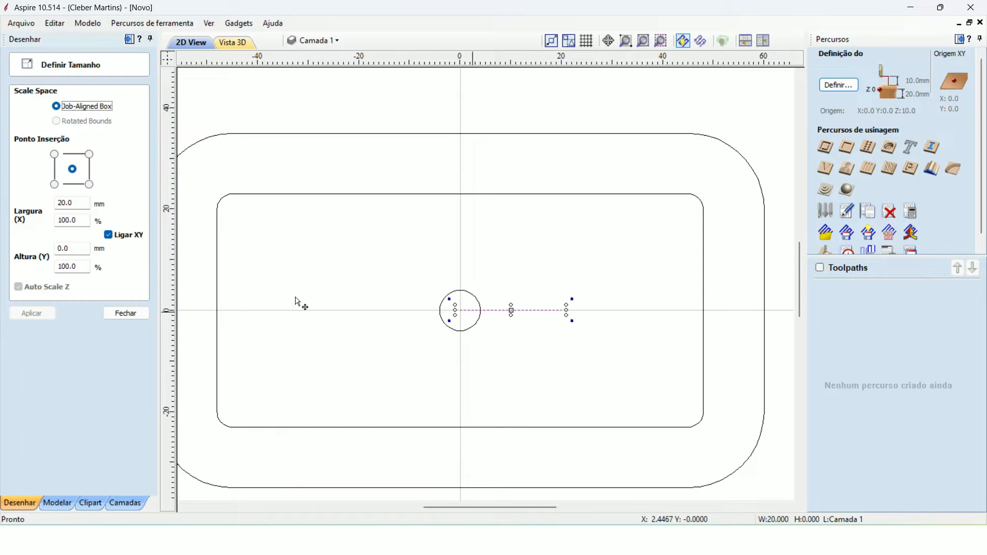
Step: Place a copy of the 8 mm circle on the far end of the 20 mm line, and delete the line
click(432, 324)
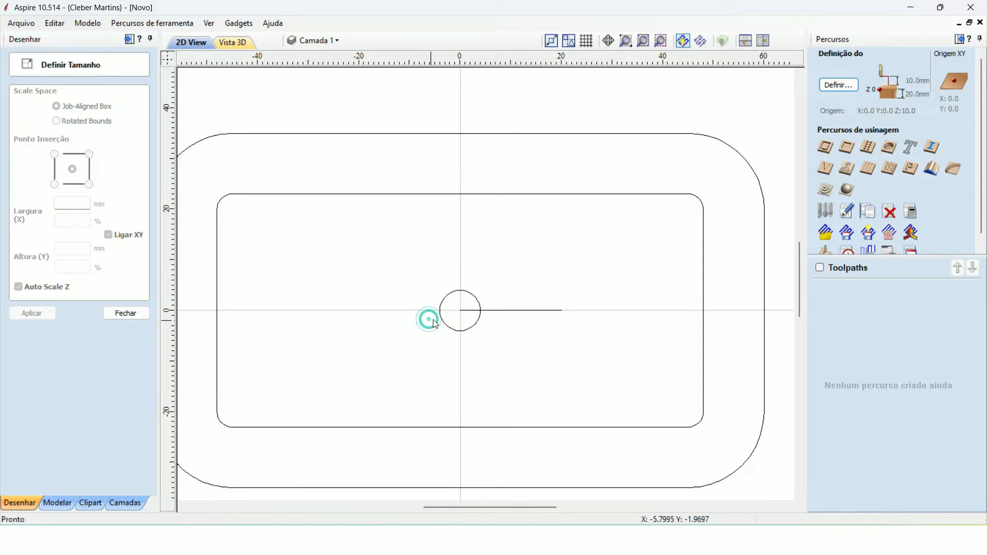
click(440, 308)
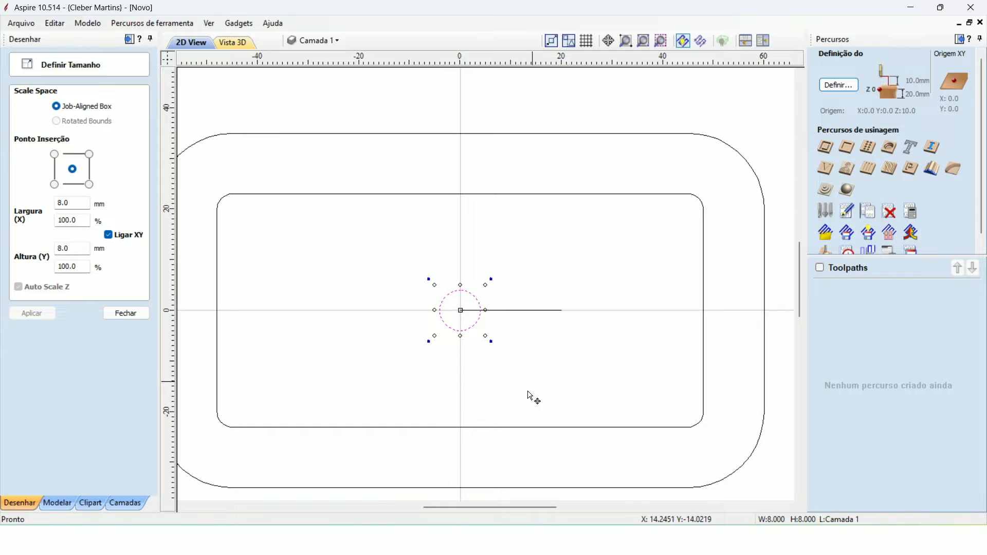
drag(466, 307, 562, 312)
click(569, 375)
click(518, 327)
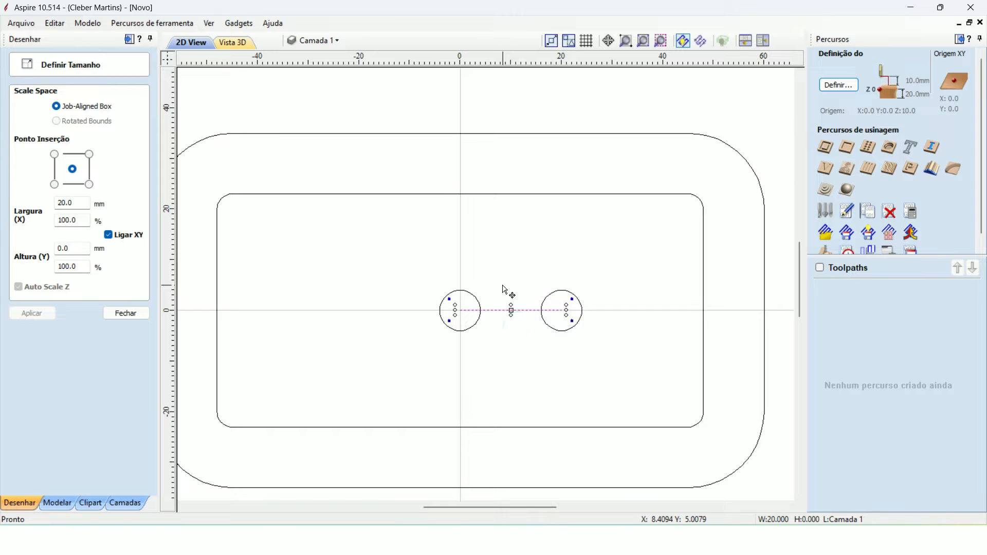
key(Delete)
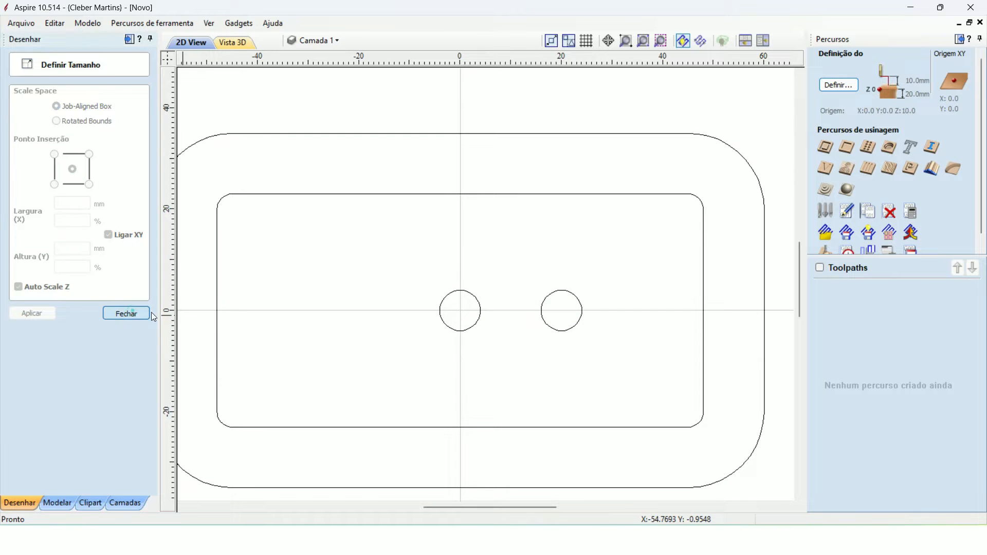
click(125, 313)
Step: Mirror a copy of the offset circle horizontally about the job centre to form the third drain hole
drag(519, 266, 610, 348)
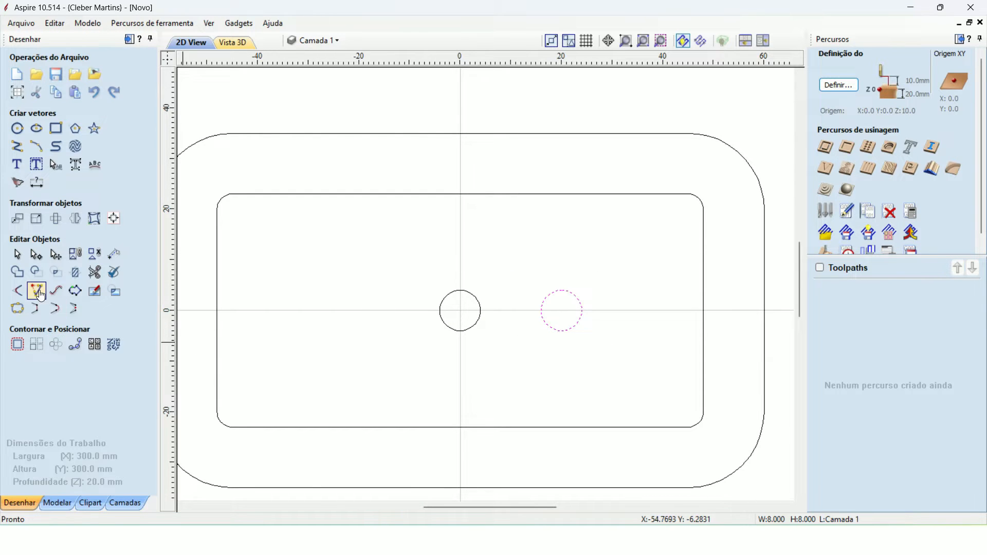
click(75, 221)
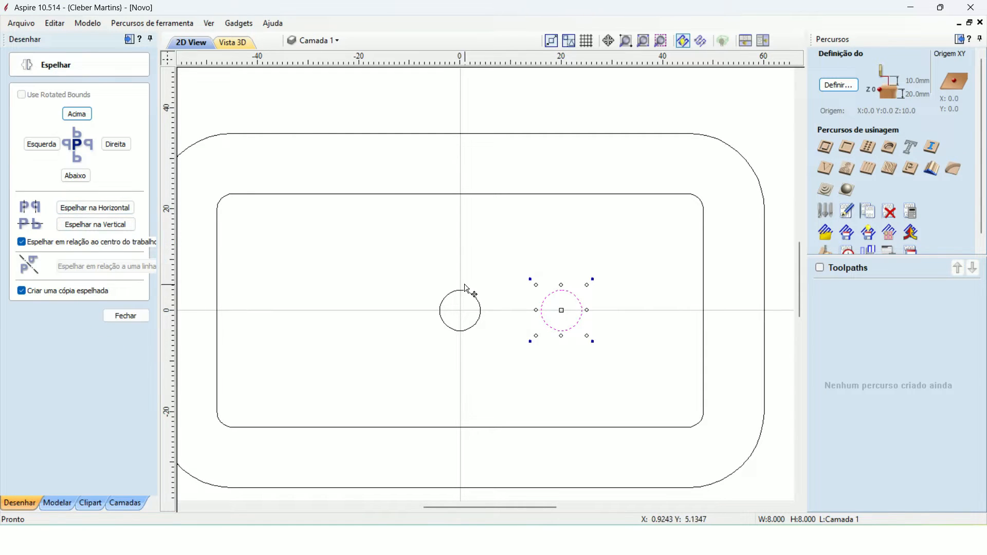
click(92, 211)
click(437, 355)
drag(302, 263, 612, 352)
click(612, 353)
scroll(529, 312, down, 2)
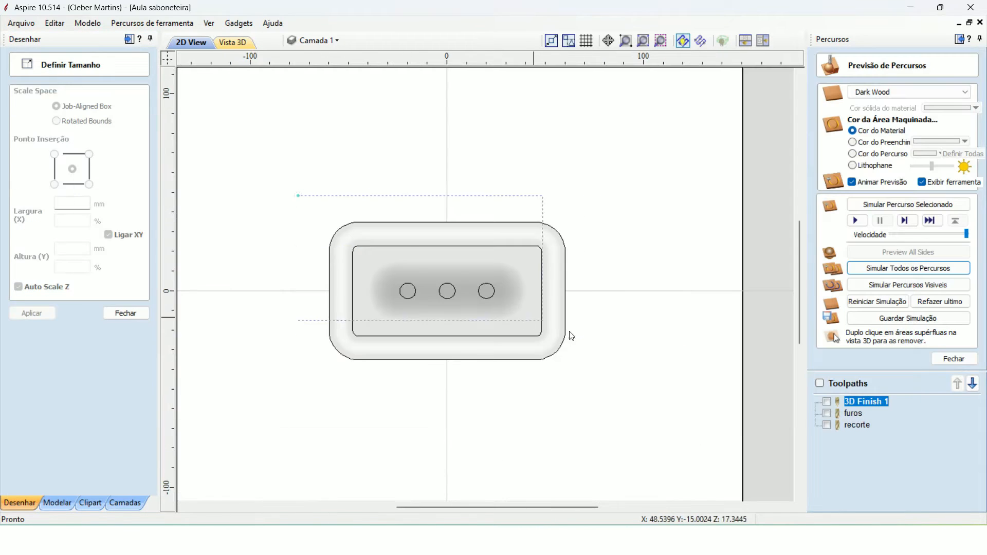
drag(297, 199, 601, 308)
click(599, 304)
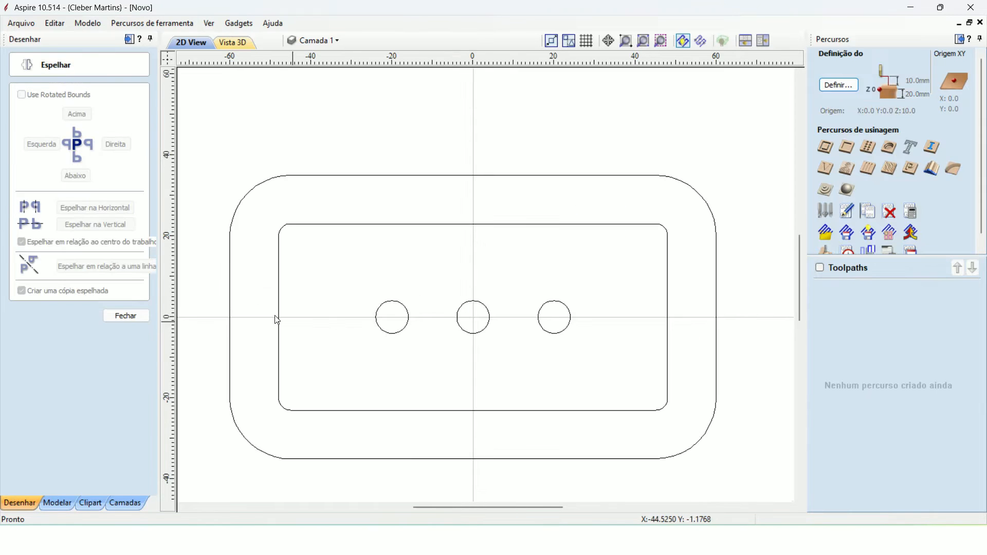
click(125, 315)
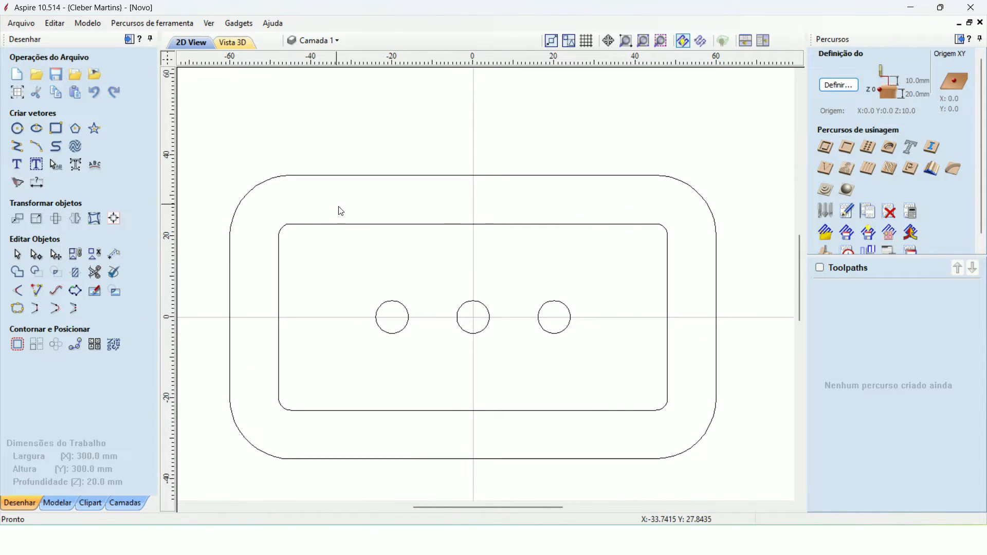
scroll(359, 220, down, 2)
middle_drag(405, 243, 460, 298)
scroll(471, 303, up, 1)
scroll(490, 329, down, 1)
middle_drag(492, 335, 484, 314)
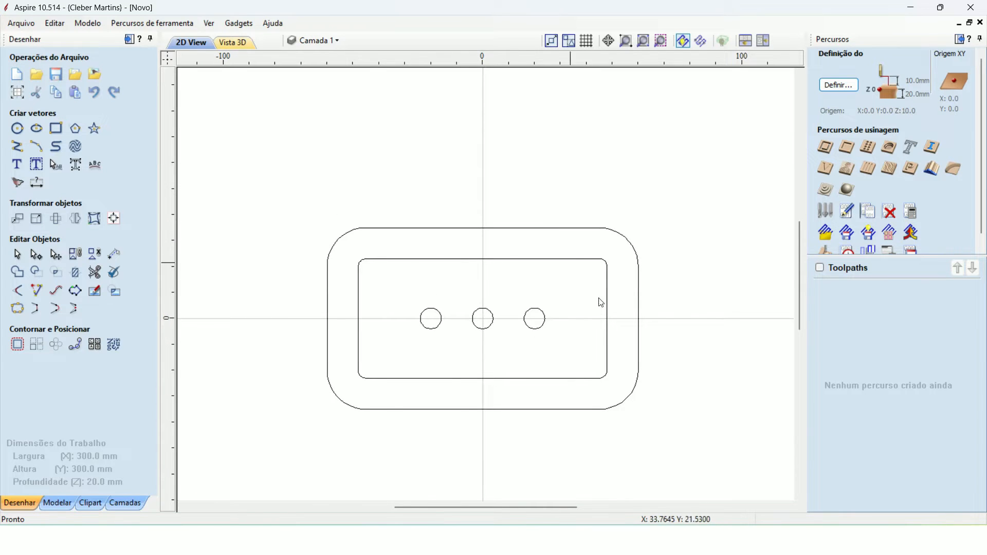
drag(455, 328, 656, 442)
click(674, 332)
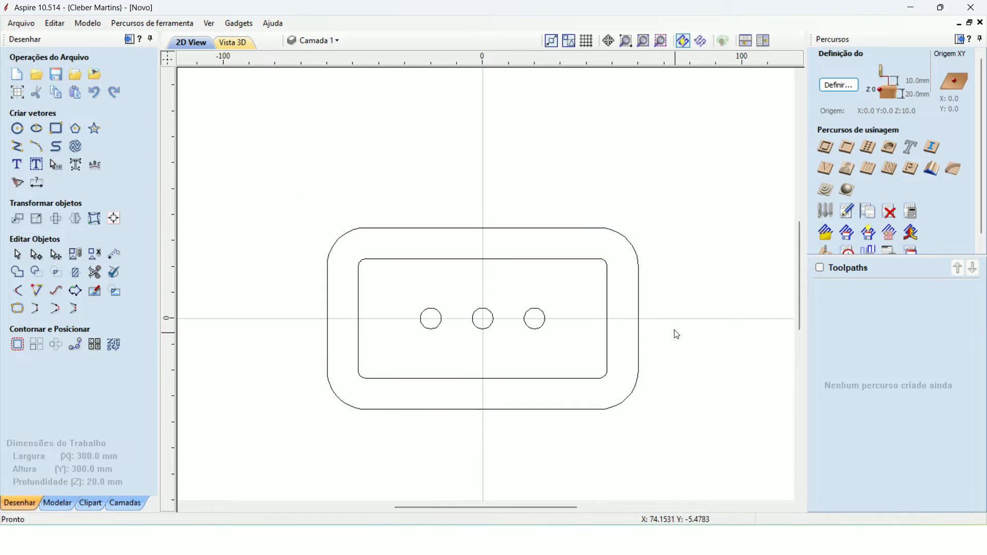
Step: Arrange the 2D and 3D views side by side with the soap dish vectors framed in the 2D view
click(746, 44)
click(756, 43)
click(748, 43)
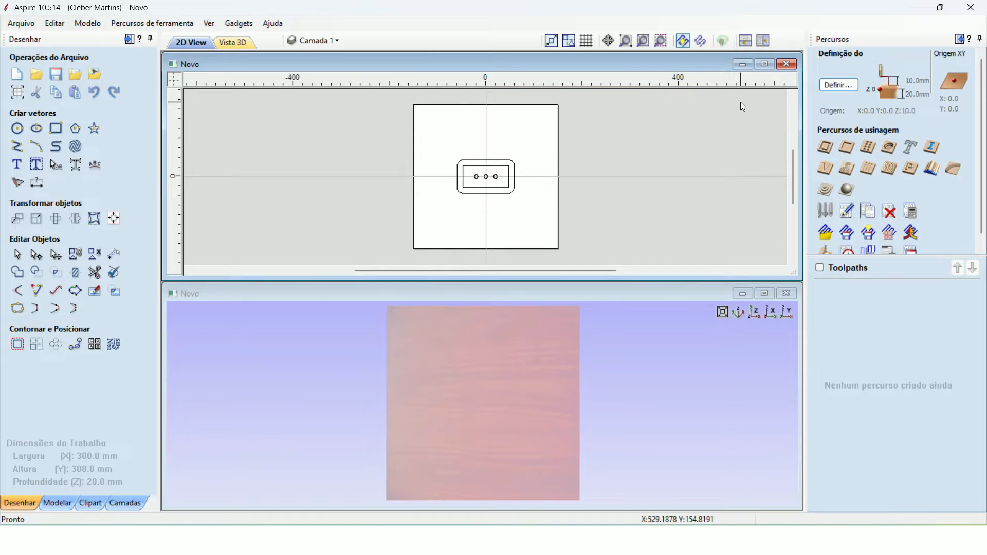
key(F4)
key(F4)
key(F4)
scroll(318, 287, up, 3)
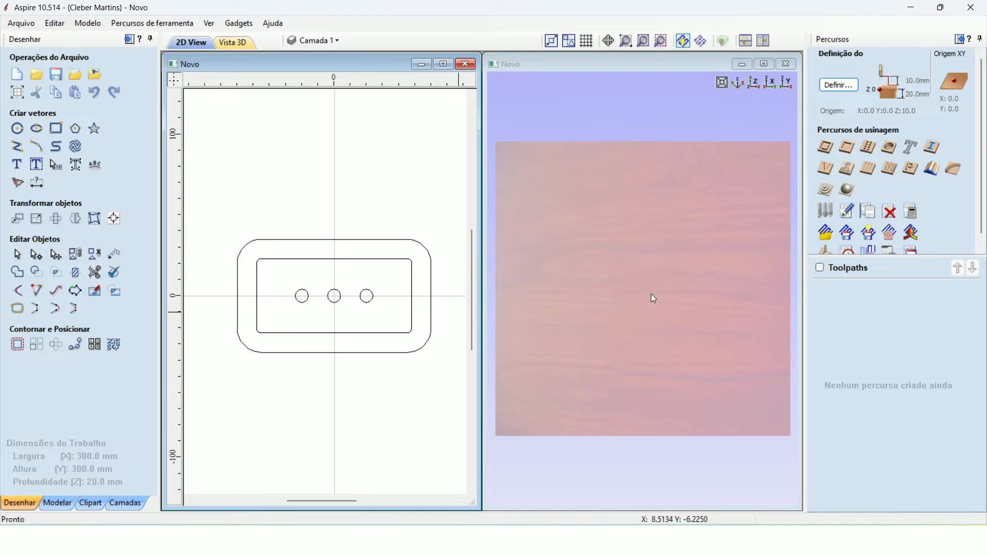
click(318, 213)
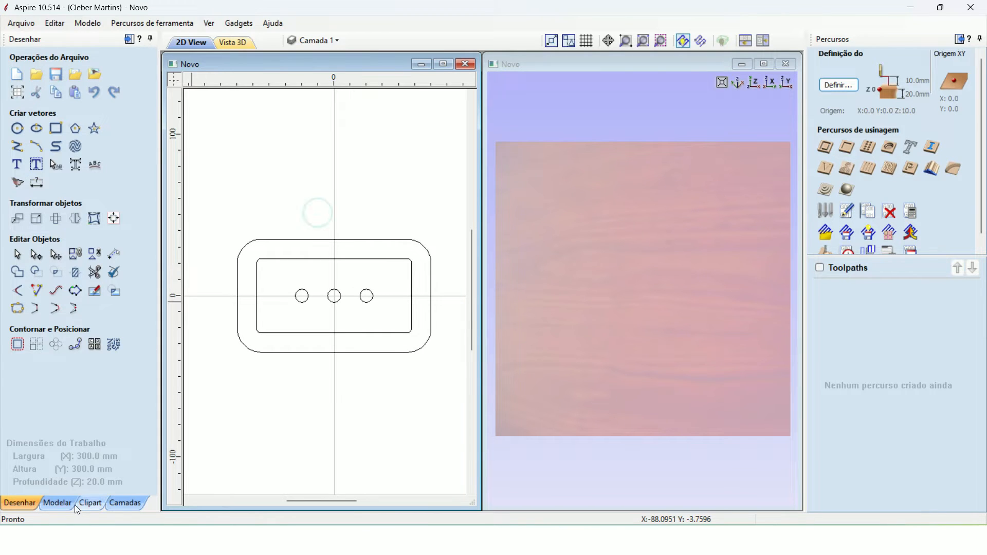
Step: Create a flat-profile shape from the outer outline with an 18 mm base height, adding it to the model
click(61, 505)
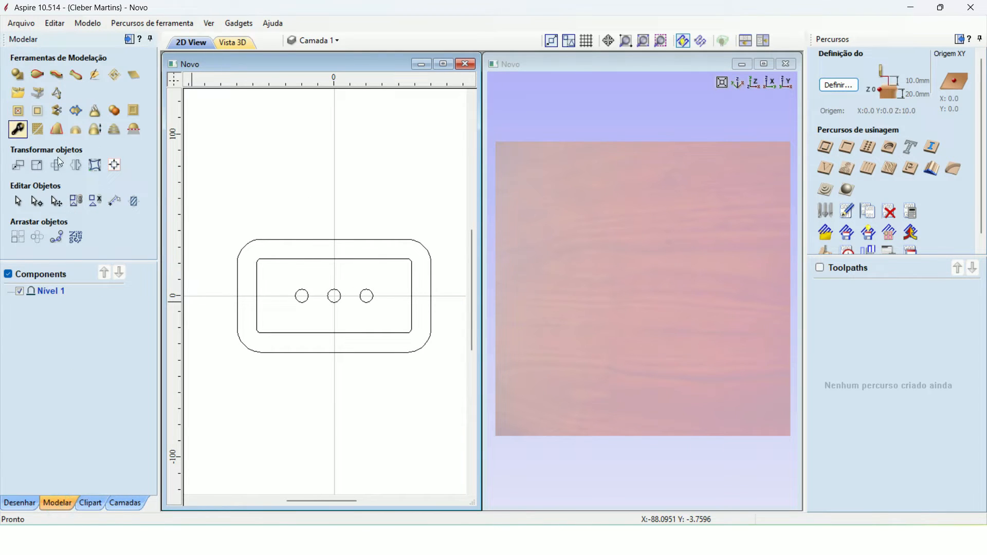
click(315, 245)
click(321, 194)
click(315, 244)
click(315, 240)
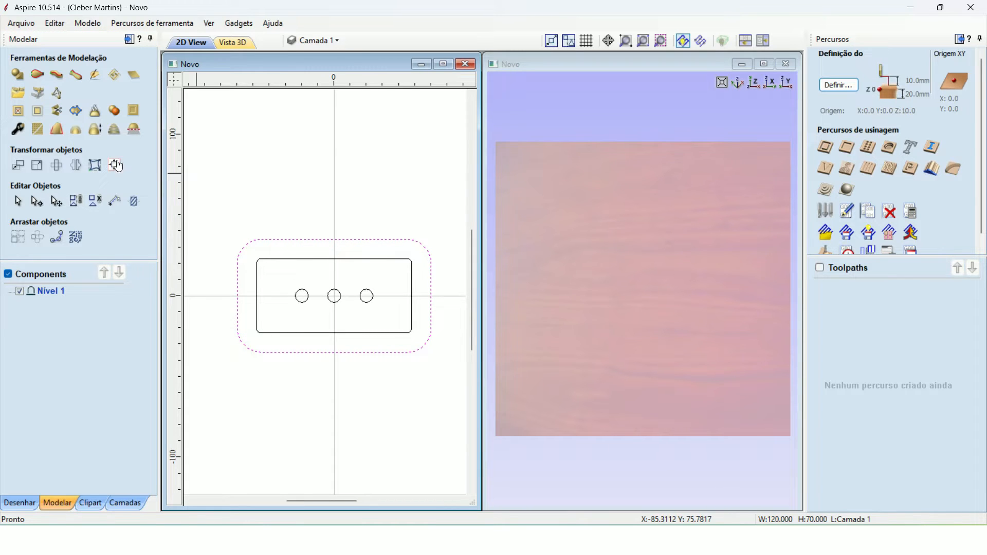
click(18, 76)
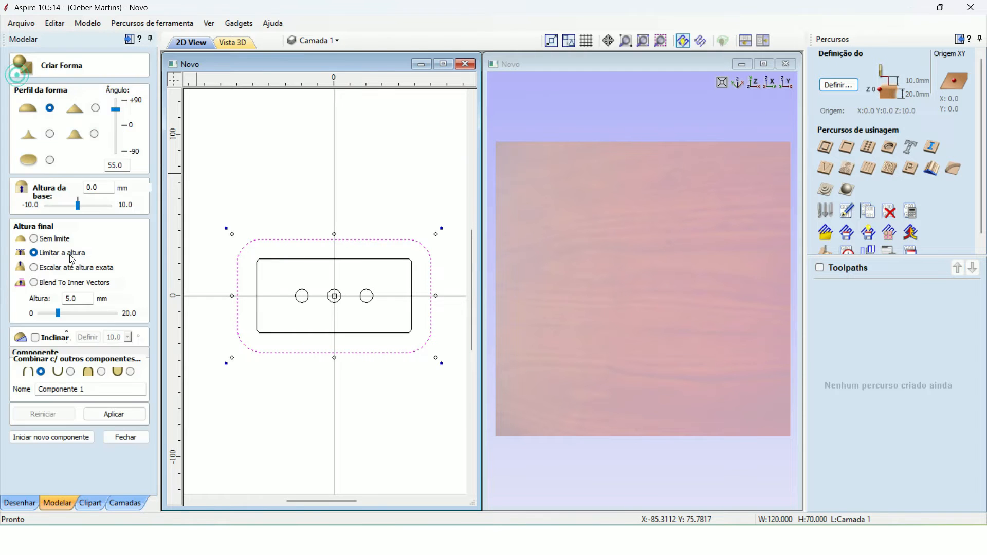
click(50, 160)
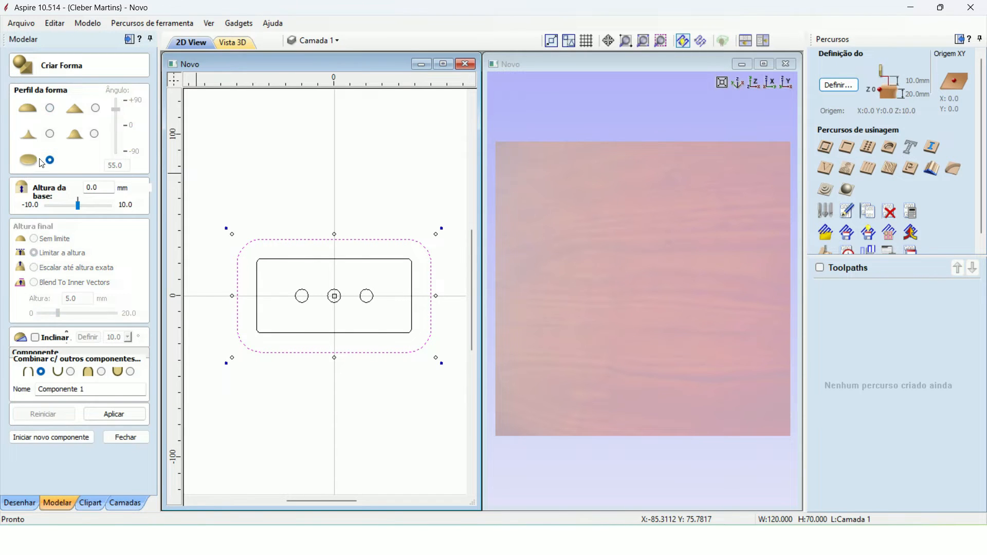
double_click(104, 189)
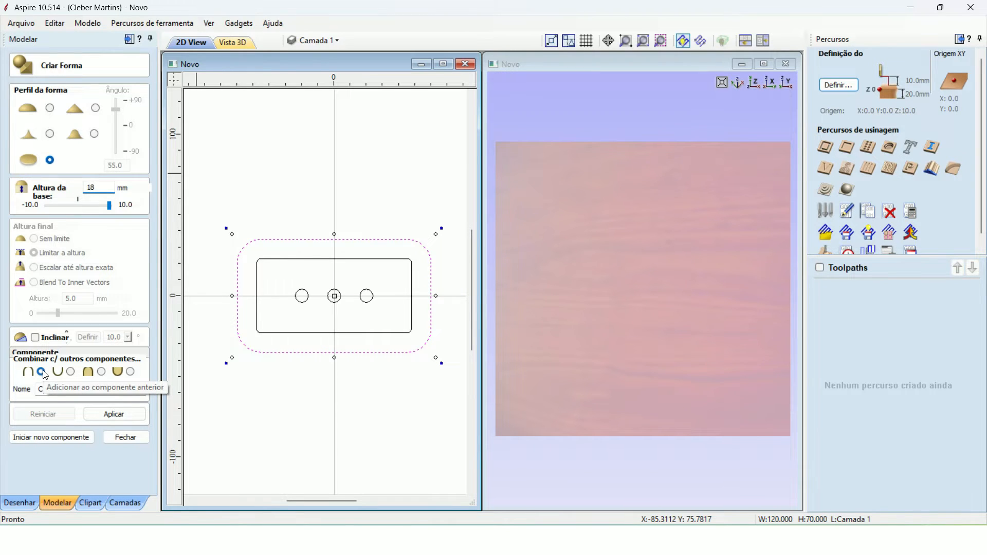
click(115, 414)
drag(638, 385, 656, 305)
middle_drag(654, 300, 655, 313)
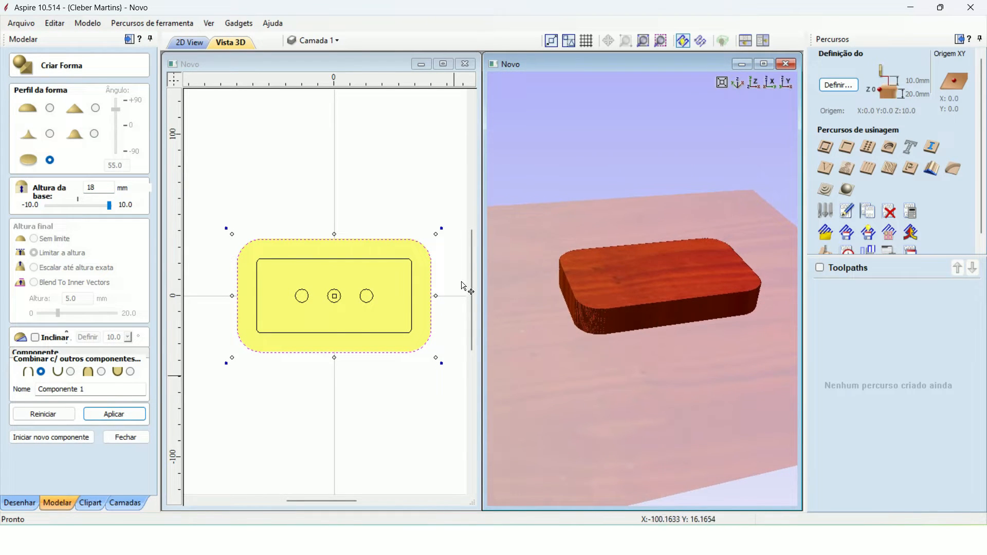
Step: Start a new component on the inner outline with a rounded profile limited to a height of 15 mm
click(370, 220)
click(371, 241)
click(336, 202)
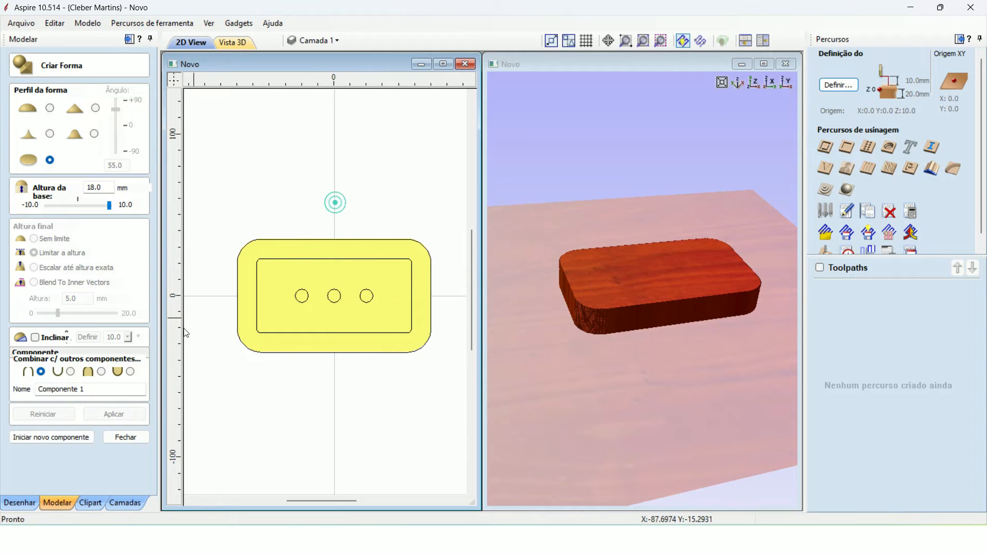
click(52, 437)
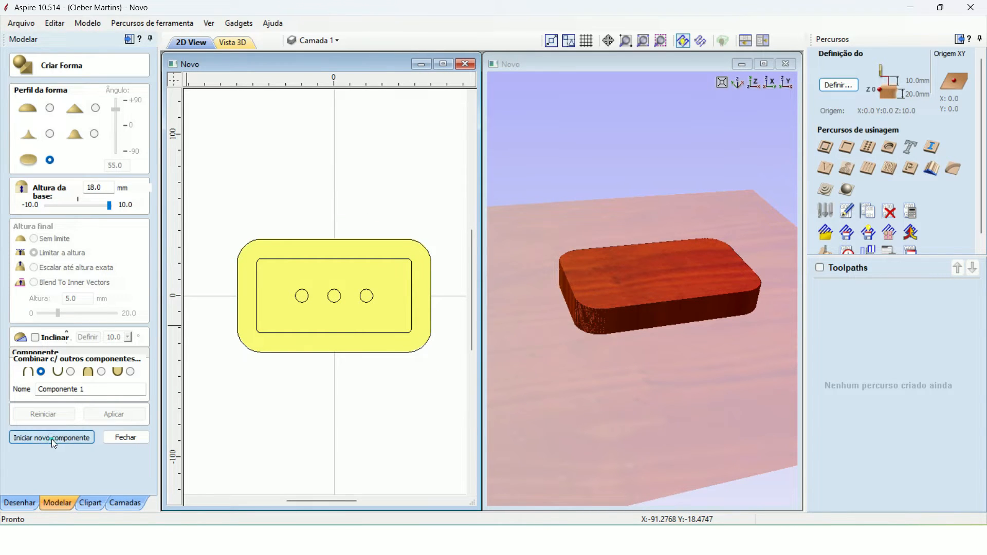
click(304, 260)
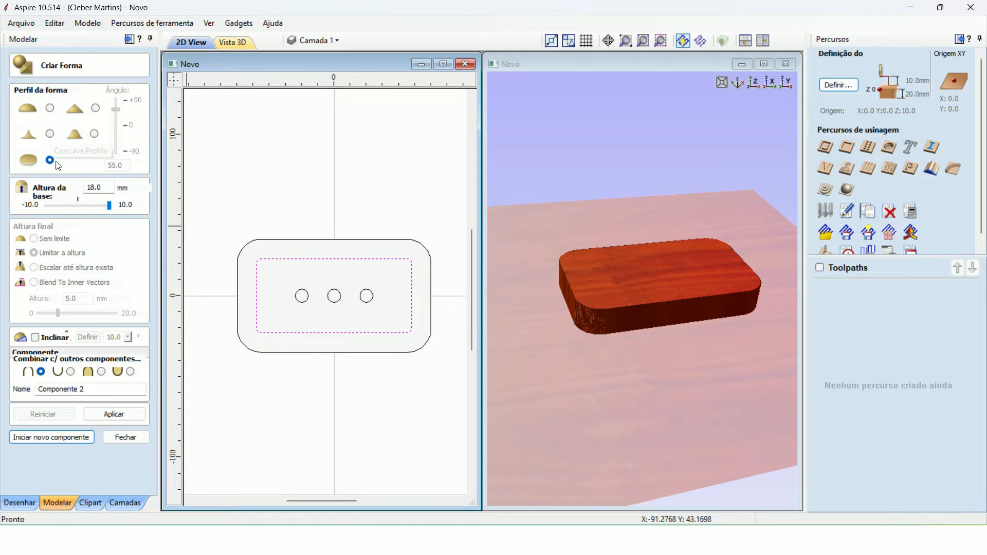
click(50, 109)
click(109, 188)
double_click(82, 298)
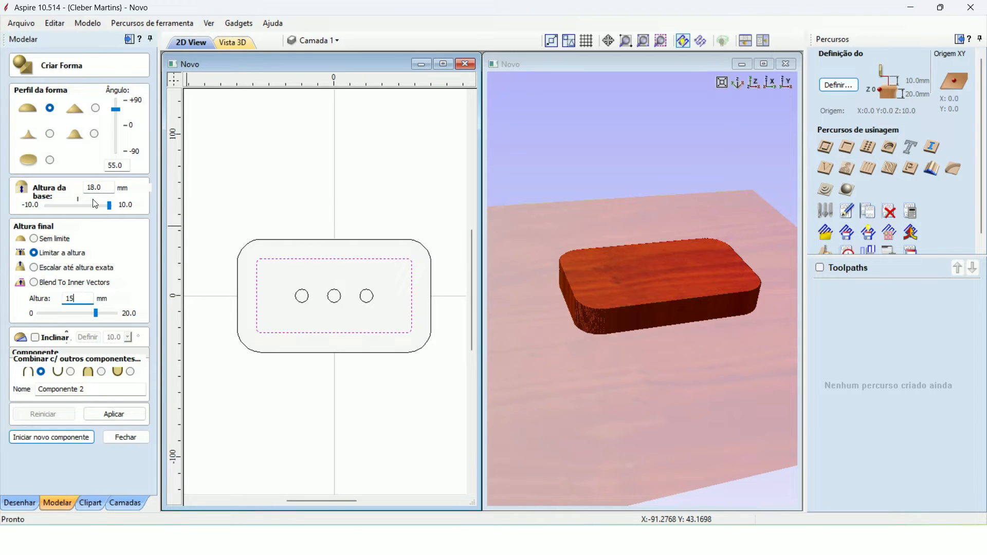
Step: Set the inner shape's base height to 0 mm and subtract it from the block to hollow out the dish
double_click(109, 187)
text(0)
click(69, 373)
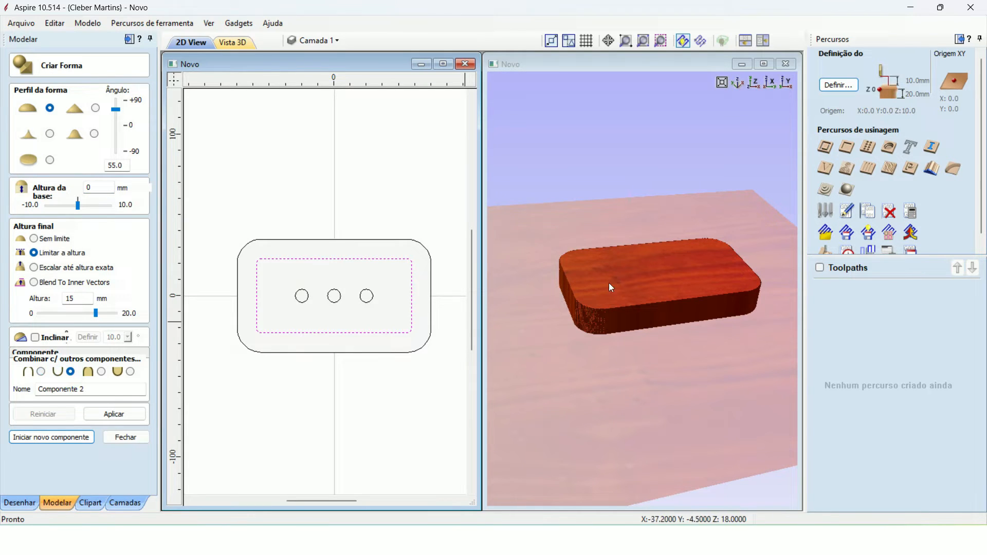
click(120, 419)
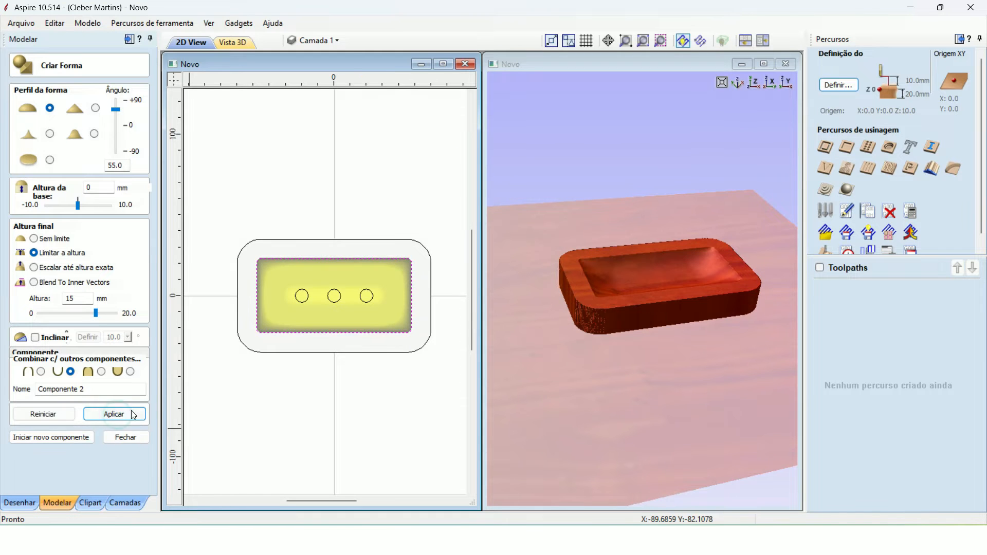
scroll(663, 291, up, 3)
drag(656, 303, 656, 381)
drag(649, 289, 661, 348)
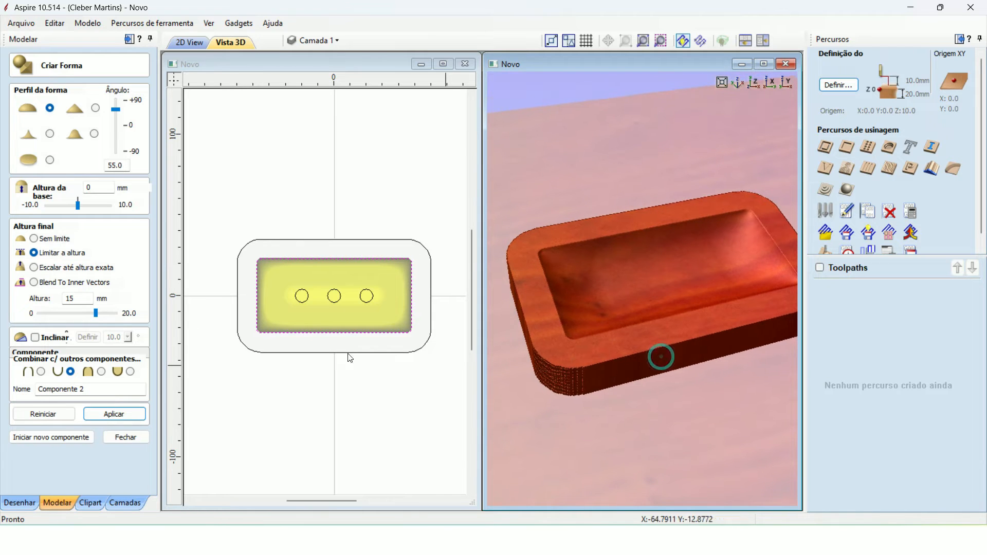
click(108, 414)
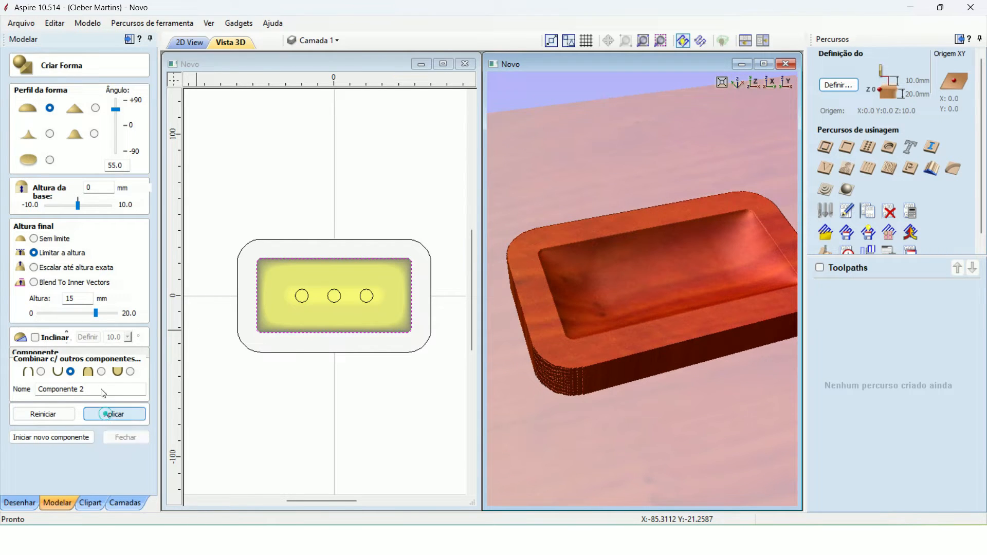
Step: Subtract a flat component with a 15 mm base height at the three drain-hole circles, and start another new component
click(78, 439)
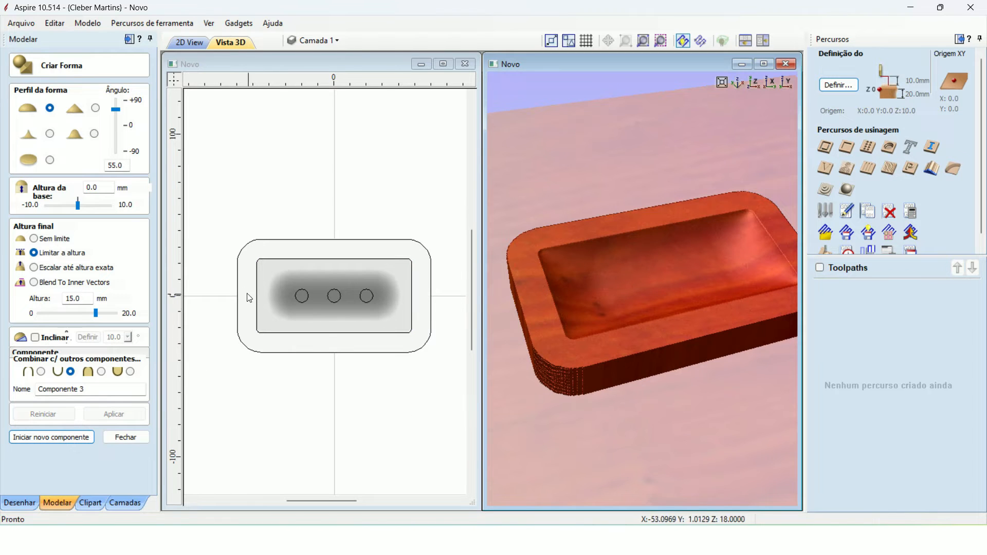
click(229, 282)
drag(218, 275, 418, 328)
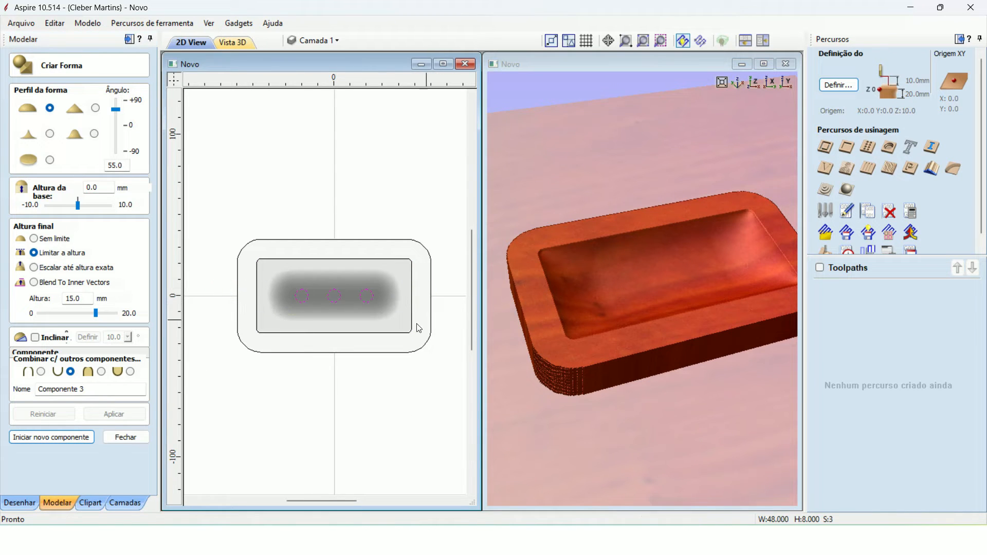
click(50, 160)
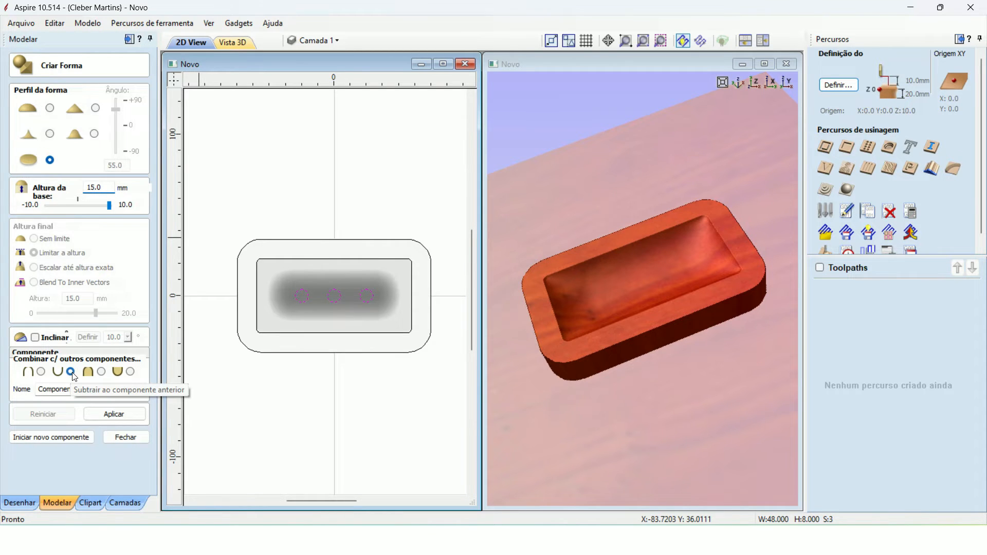
click(114, 414)
drag(643, 378, 663, 396)
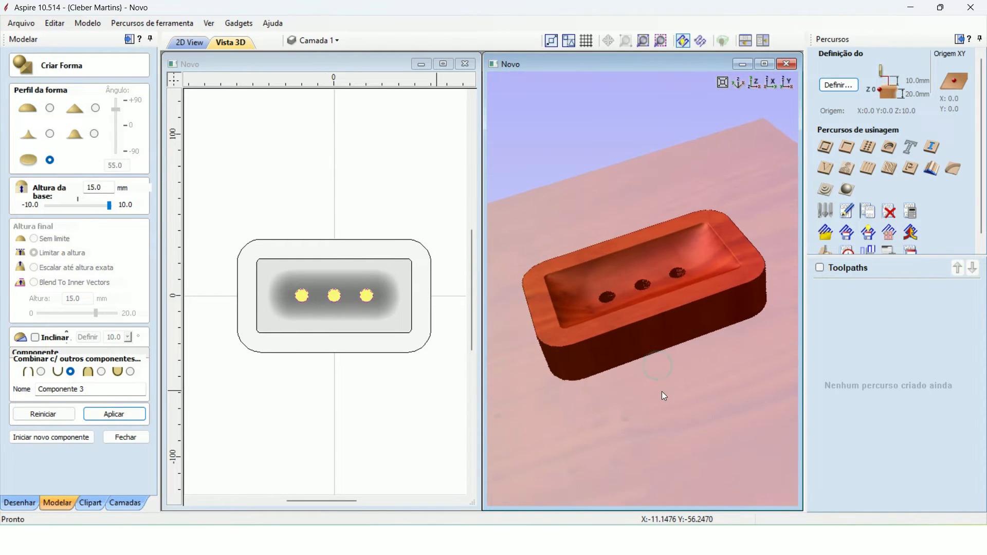
click(371, 381)
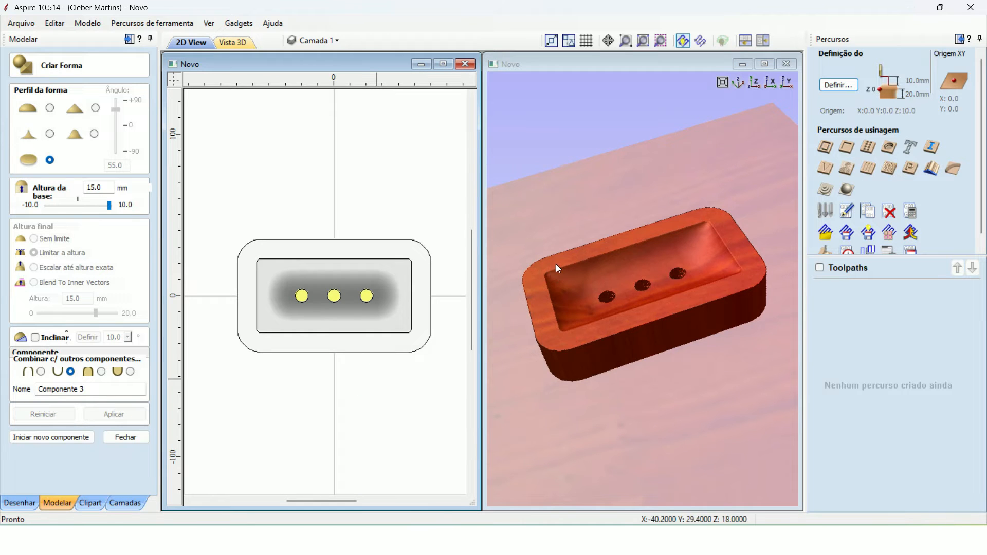
click(344, 259)
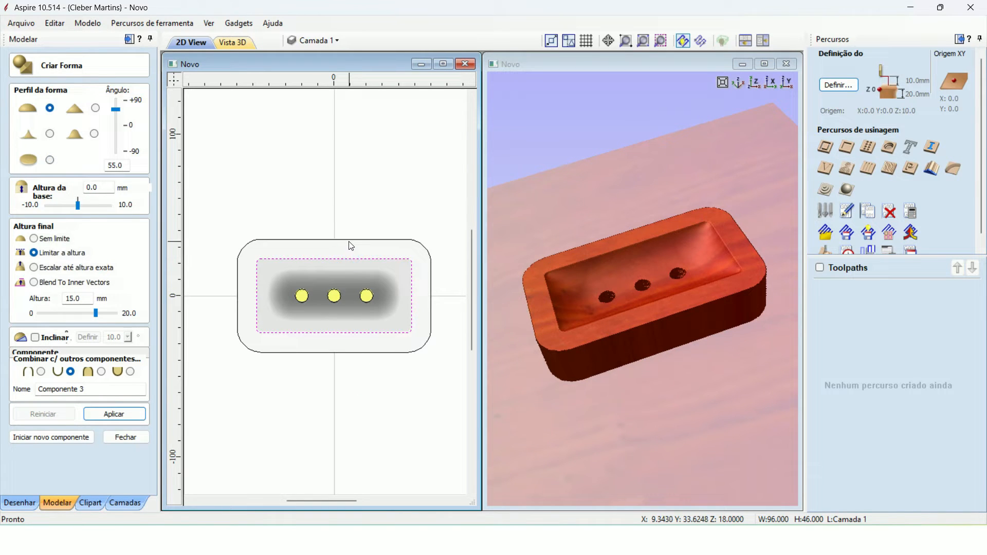
click(349, 239)
click(276, 212)
click(47, 437)
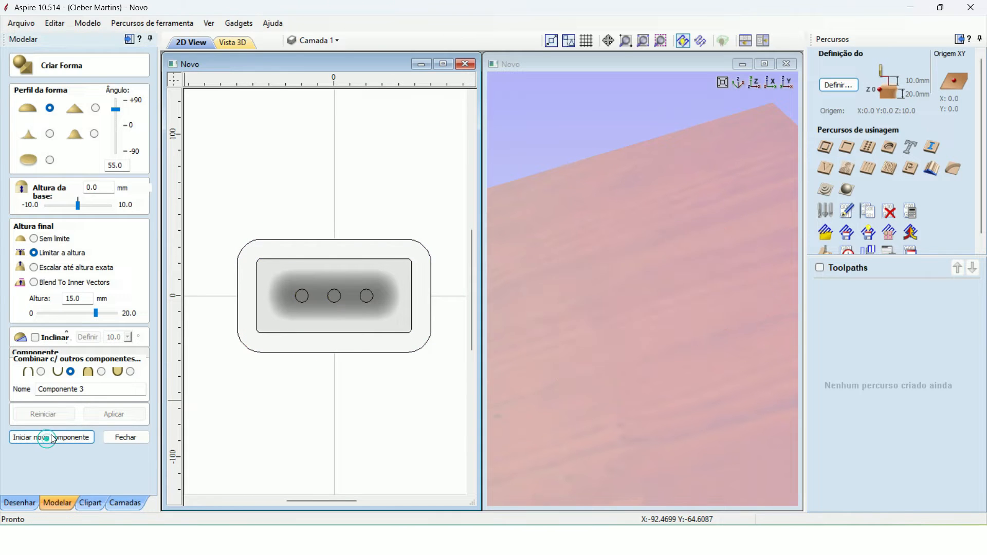
Step: Create a rounded component between the inner and outer outlines with a 4 mm base height and add it to the model
click(347, 258)
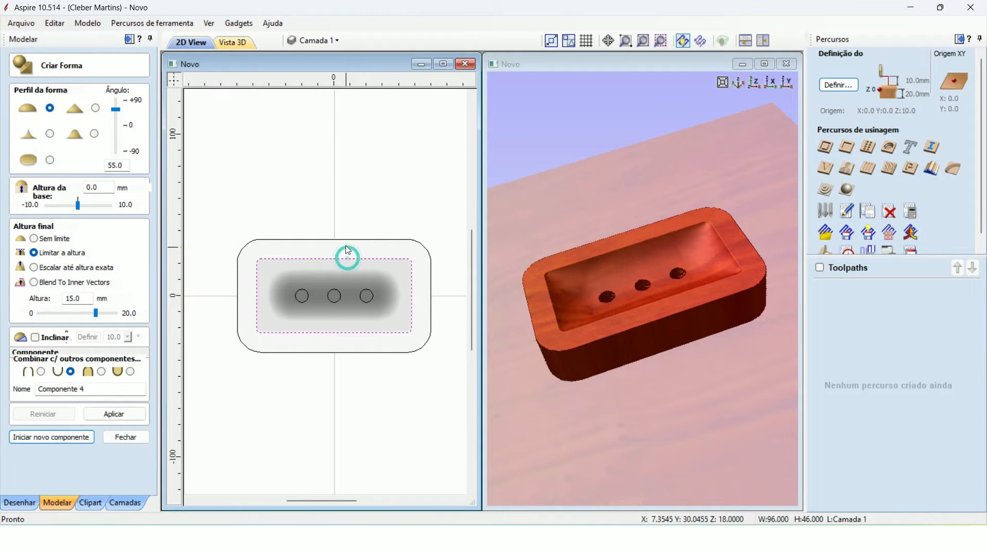
shift+click(346, 239)
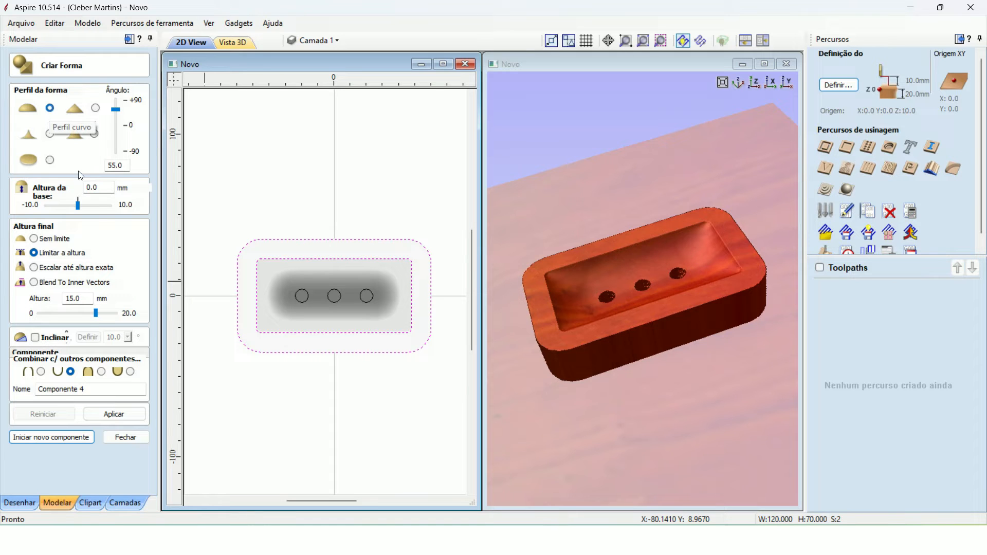
double_click(95, 189)
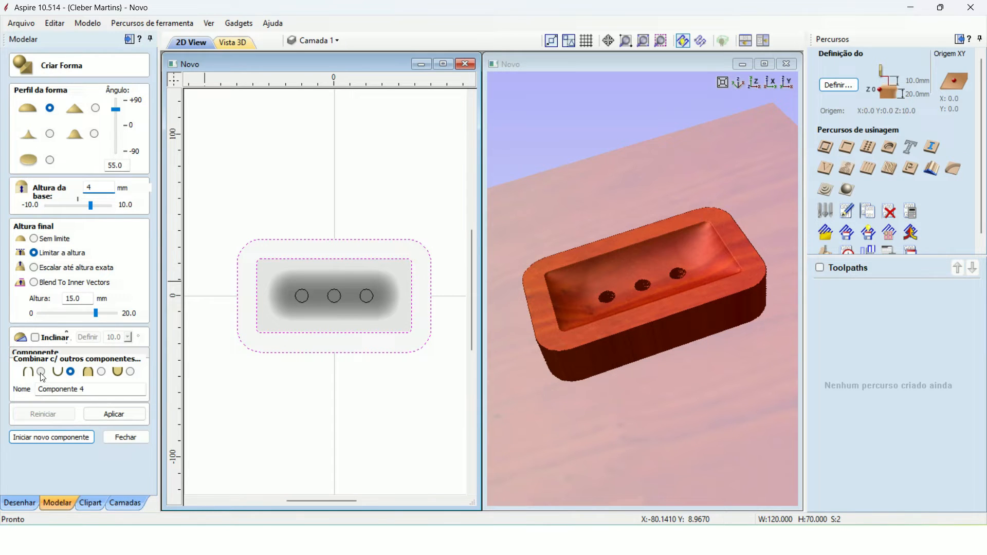
click(123, 415)
drag(695, 376, 684, 394)
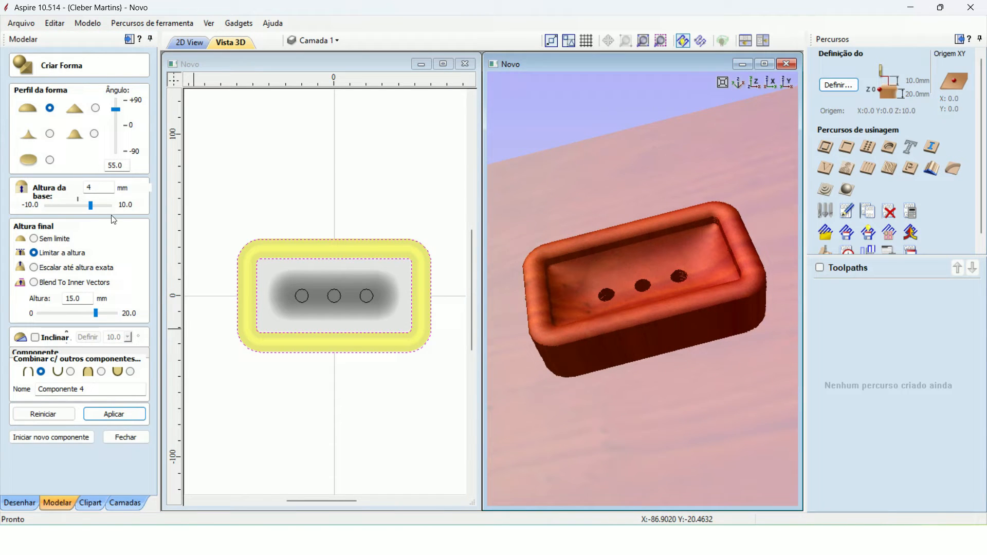
Step: Set the rim component's base height to 0 mm and reapply the shape
double_click(98, 187)
text(0)
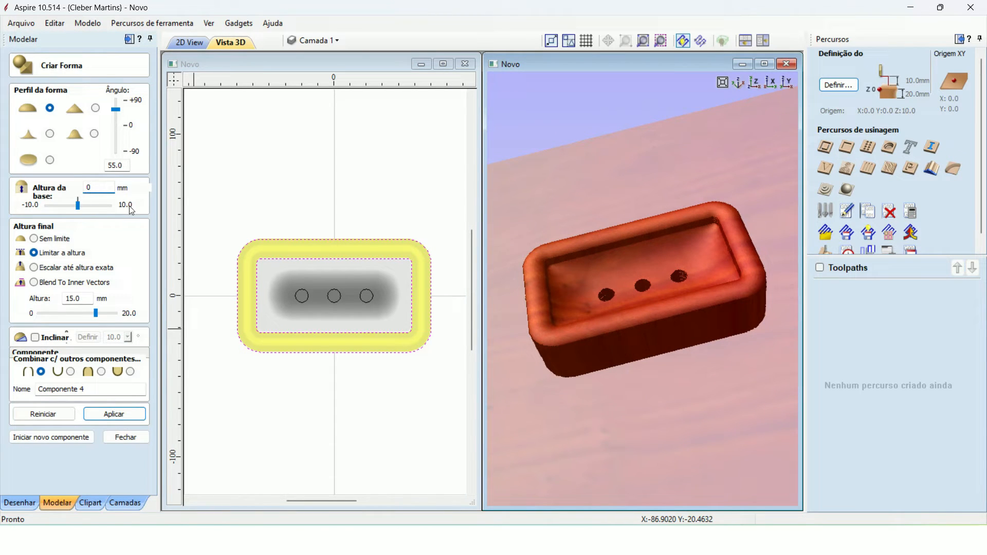
click(121, 416)
drag(606, 262, 667, 365)
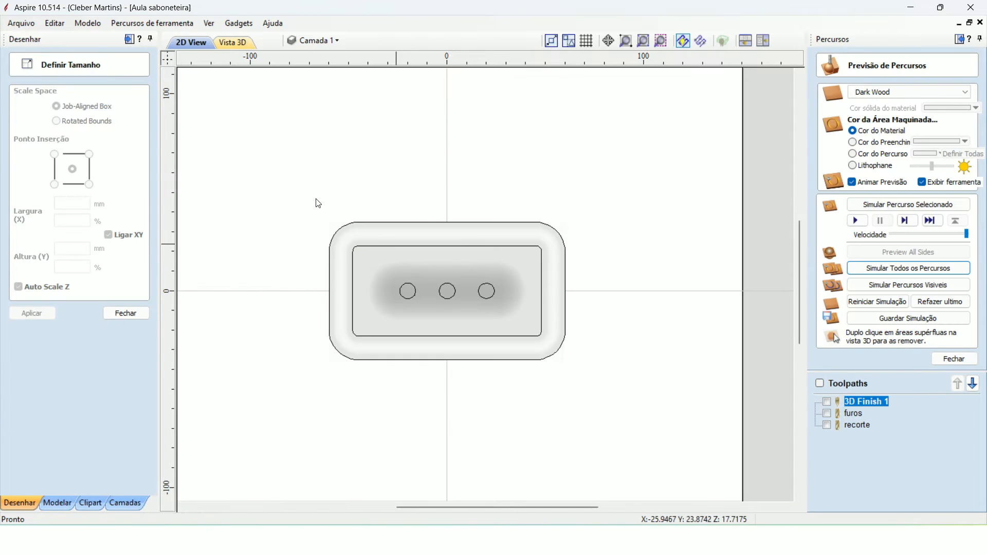
Step: Examine the finished soap dish in the 3D view of the Aula saboneteira file for reference
click(234, 43)
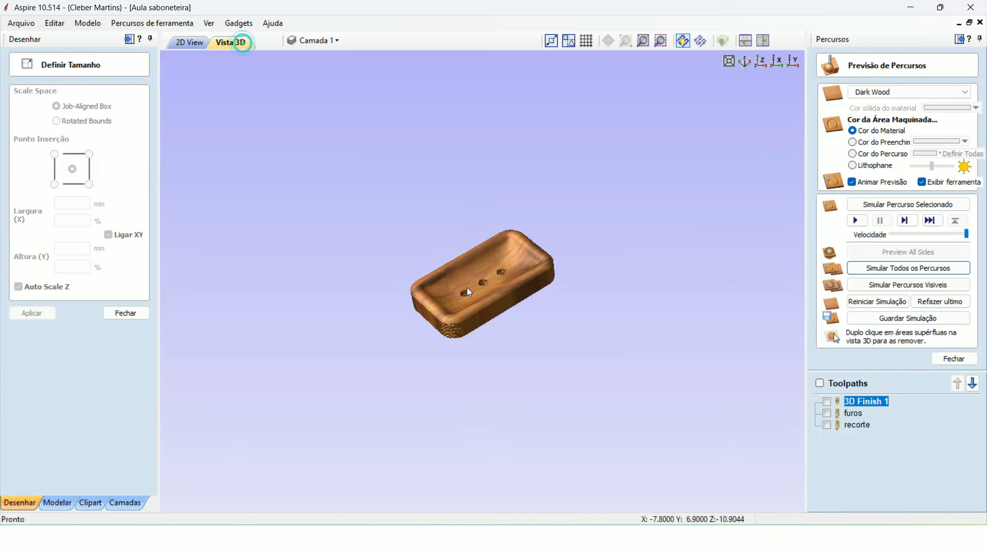
scroll(464, 290, up, 3)
drag(448, 356, 441, 324)
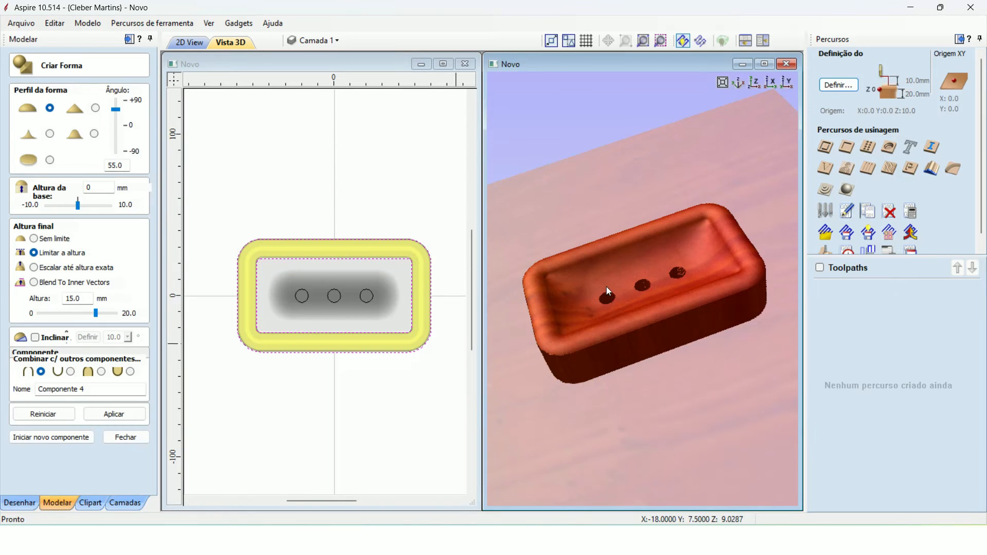
Step: Apply the rounded rim shape once more in the new job and finish creating shapes
mouse_move(606, 287)
mouse_down()
mouse_move(624, 278)
mouse_move(703, 345)
mouse_move(719, 325)
mouse_up()
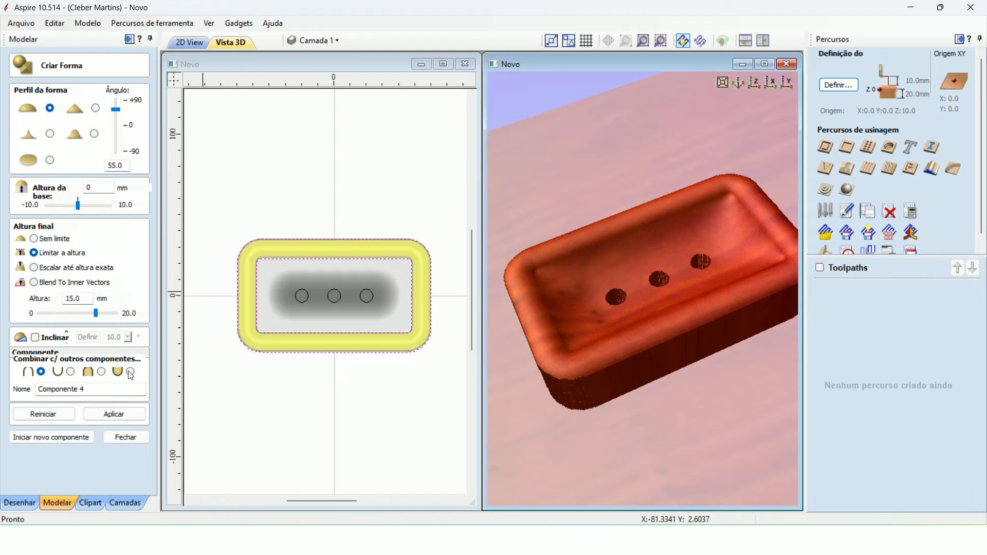
click(115, 416)
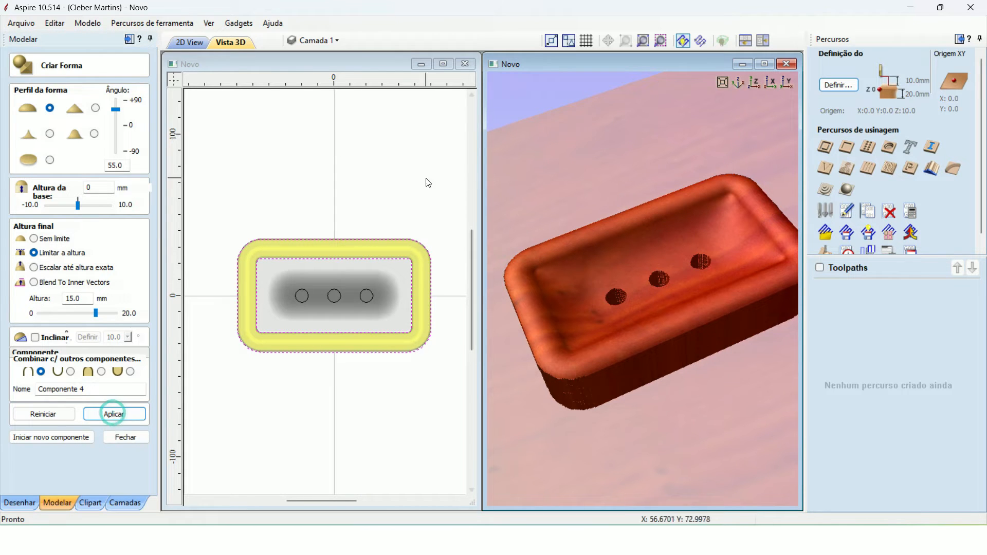
click(129, 437)
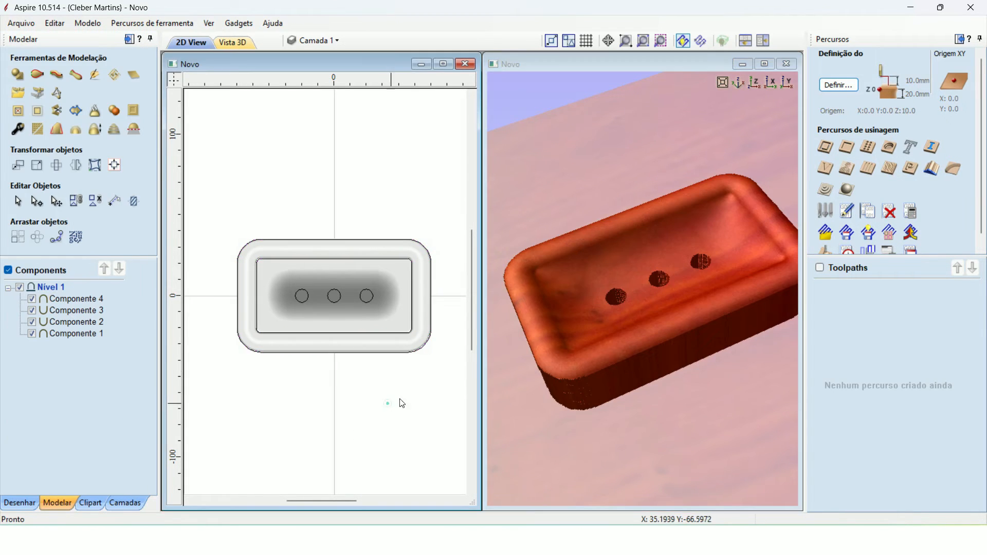
Step: Review the soap dish's components one by one to see which part of the model each forms
drag(642, 343, 648, 374)
scroll(625, 226, down, 2)
middle_drag(612, 272, 618, 287)
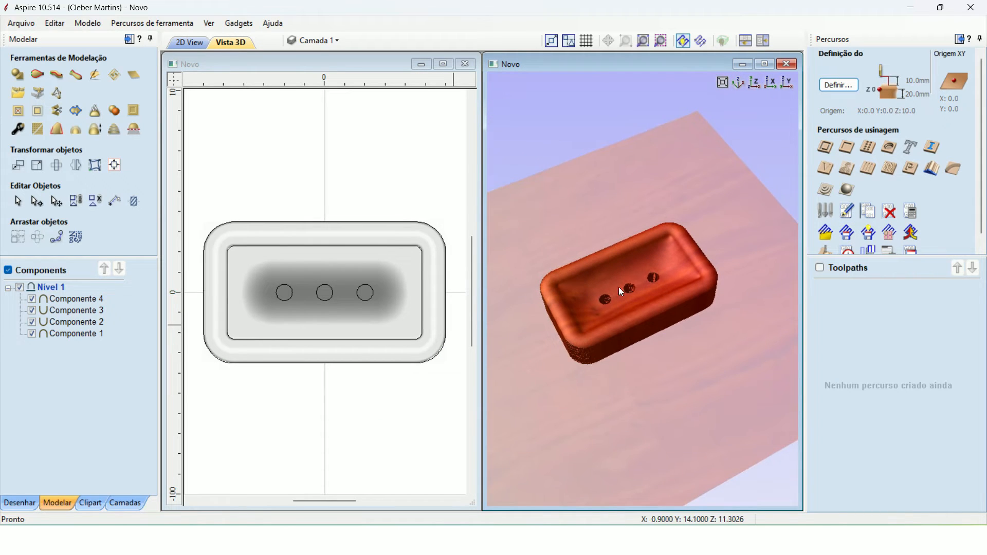
scroll(624, 316, up, 1)
click(56, 298)
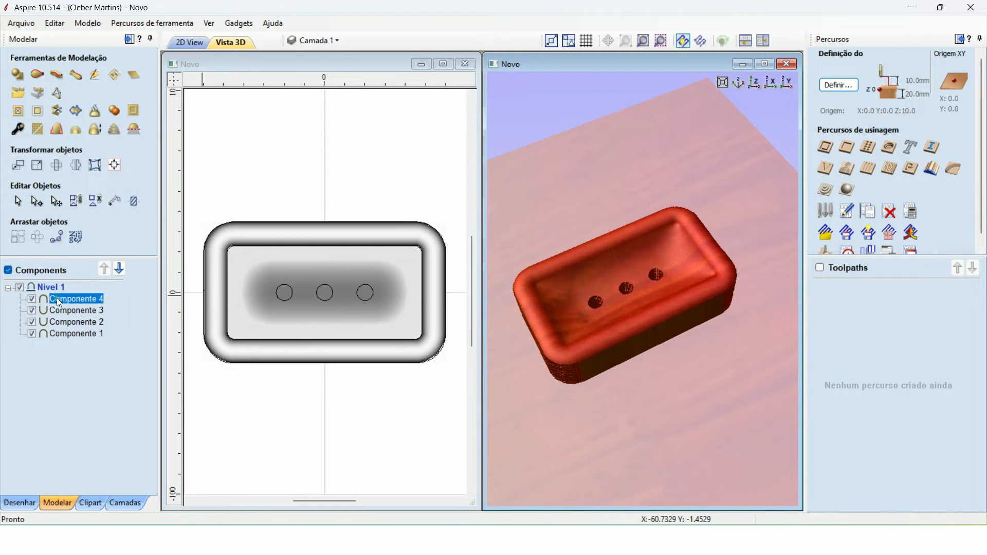
click(64, 310)
click(69, 335)
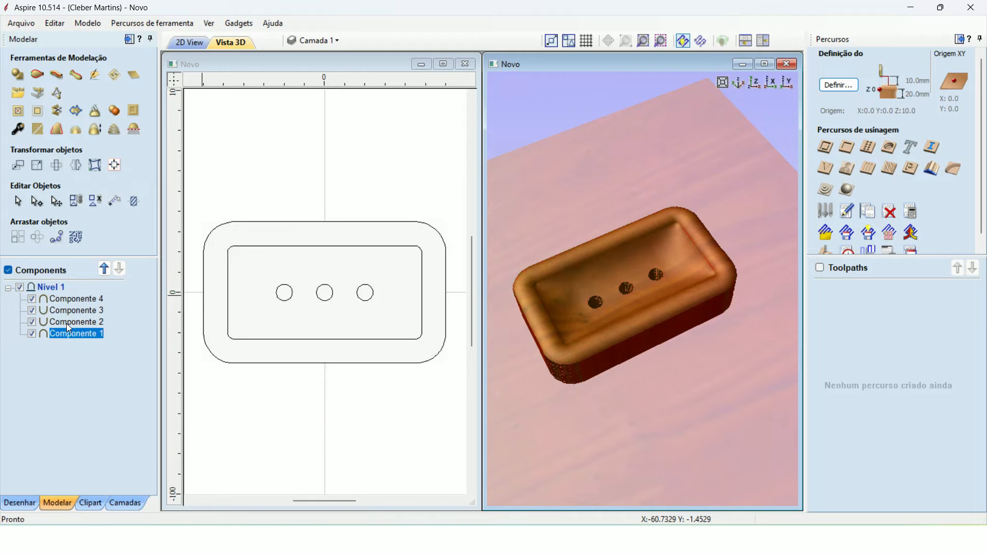
click(66, 323)
click(66, 310)
scroll(640, 288, up, 2)
scroll(639, 288, down, 2)
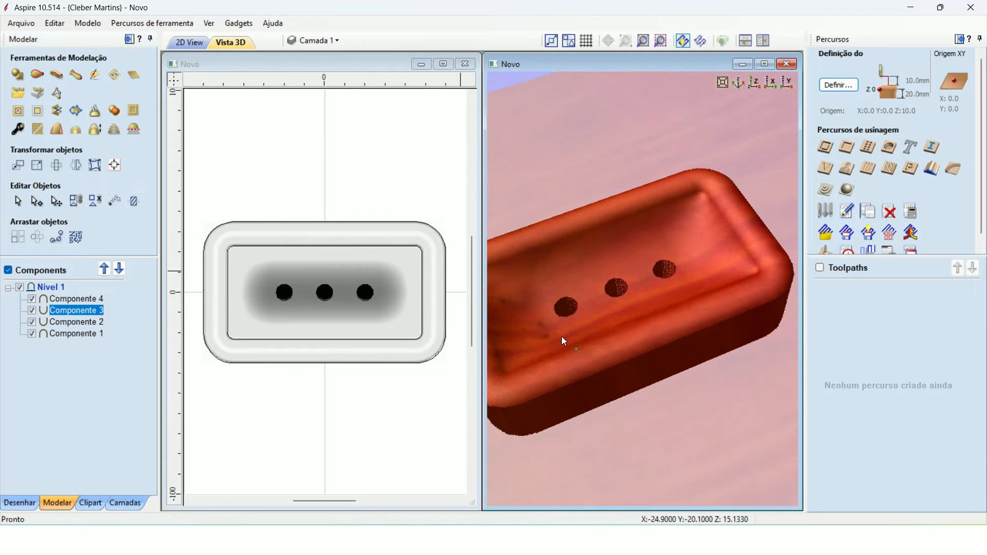
Step: Maximize the 3D view and inspect the dish's rim, recess and drain holes up close
double_click(628, 64)
scroll(464, 272, up, 5)
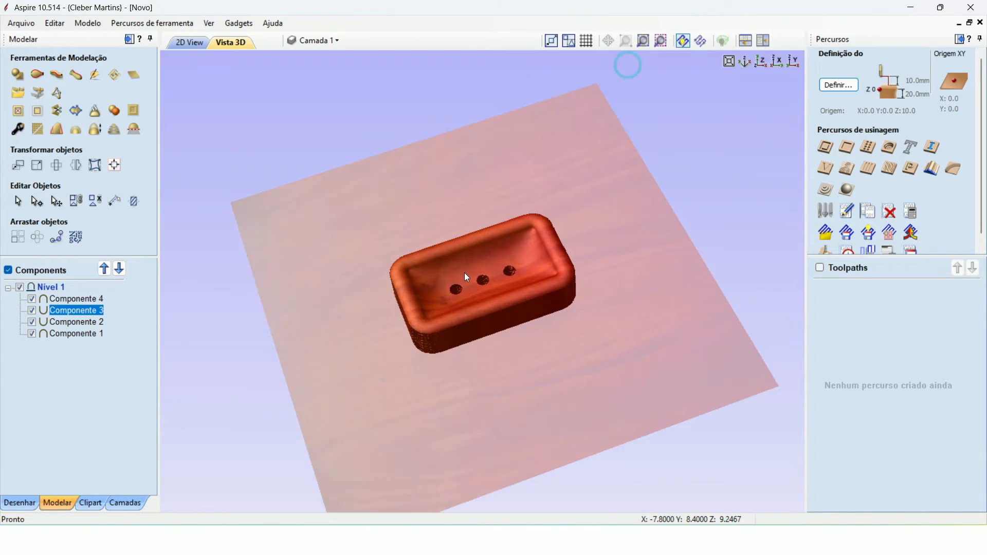
mouse_move(504, 378)
mouse_down()
mouse_move(489, 185)
mouse_move(499, 380)
mouse_up()
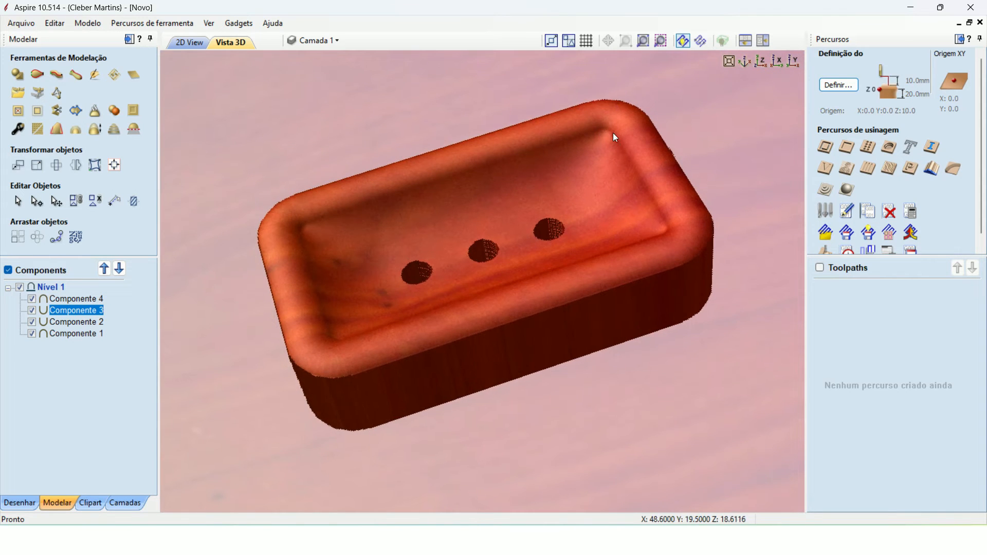
drag(502, 246, 517, 224)
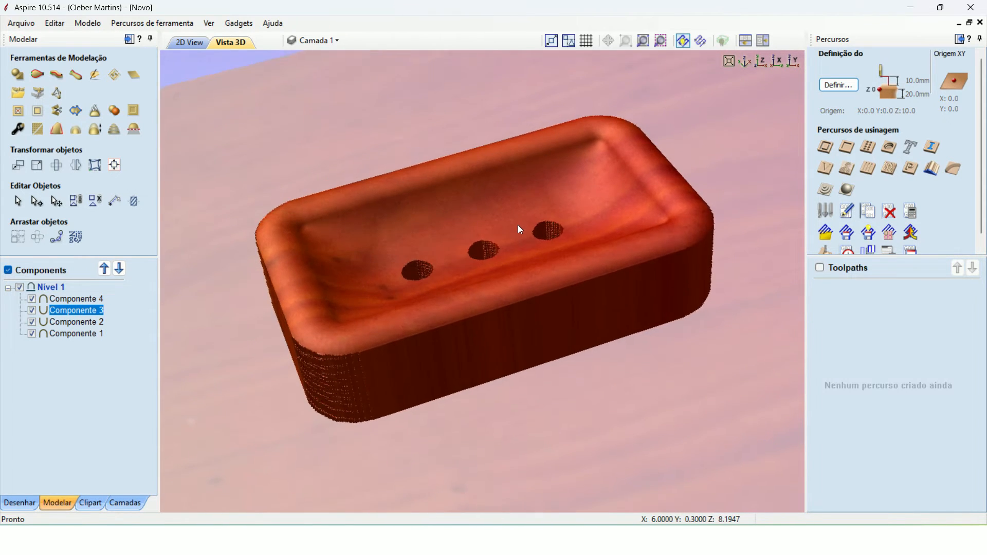
click(81, 348)
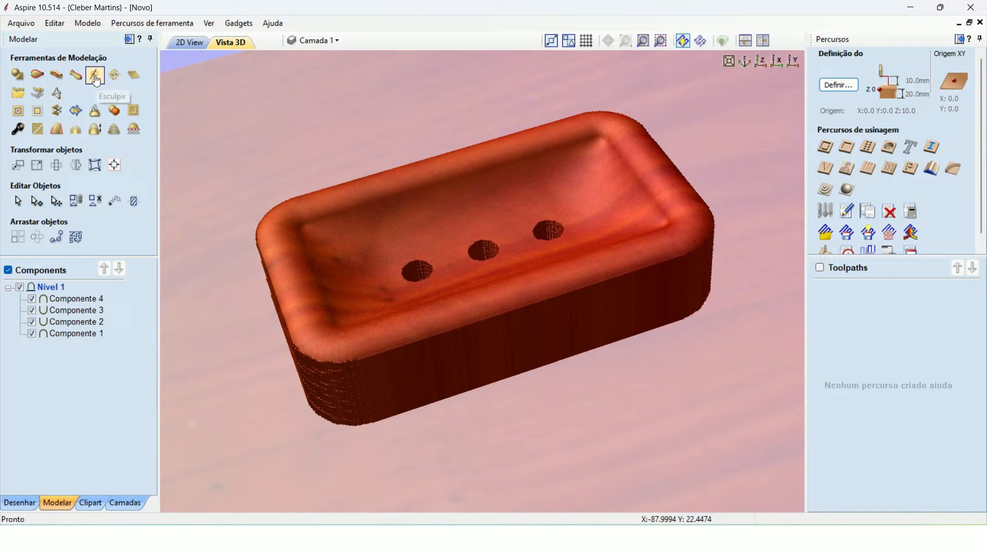
Step: Hide the drain-hole component, Componente 3, and bake Componente 4, 2 and 1 into a single component
click(103, 297)
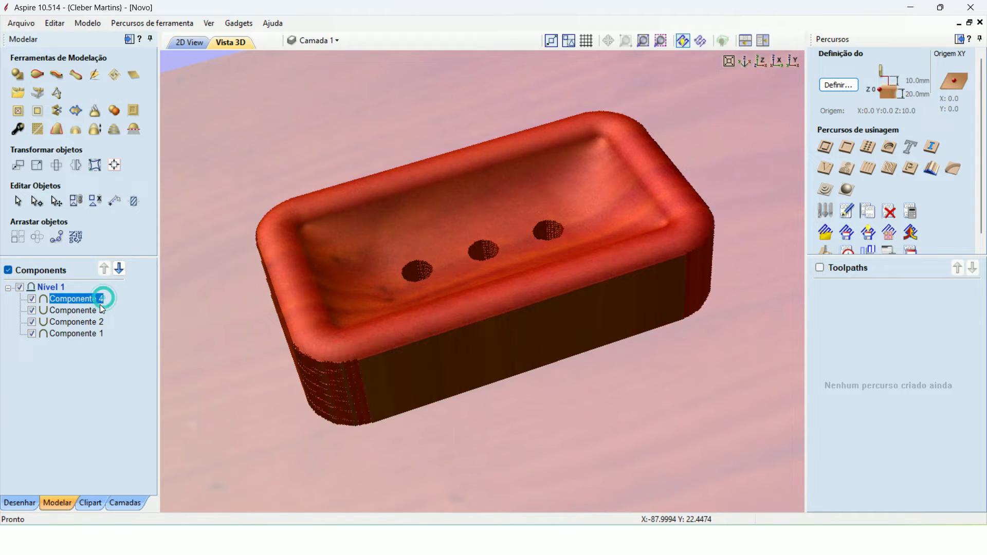
click(32, 310)
click(31, 310)
click(31, 311)
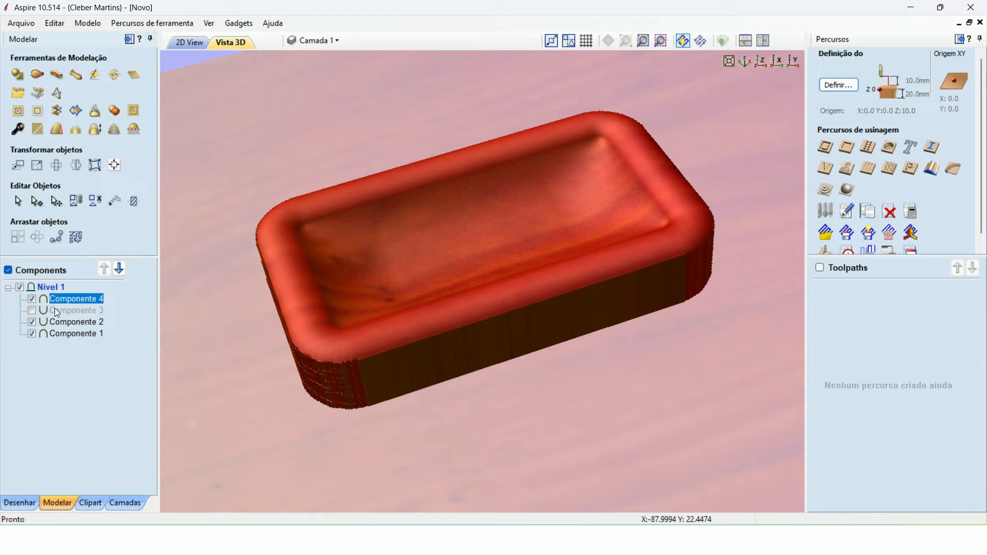
ctrl+click(71, 322)
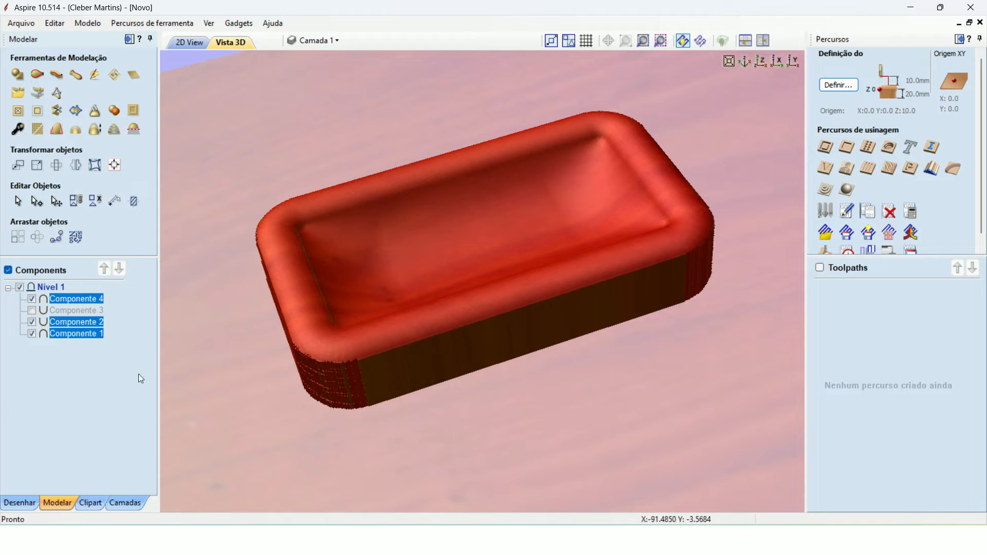
click(98, 132)
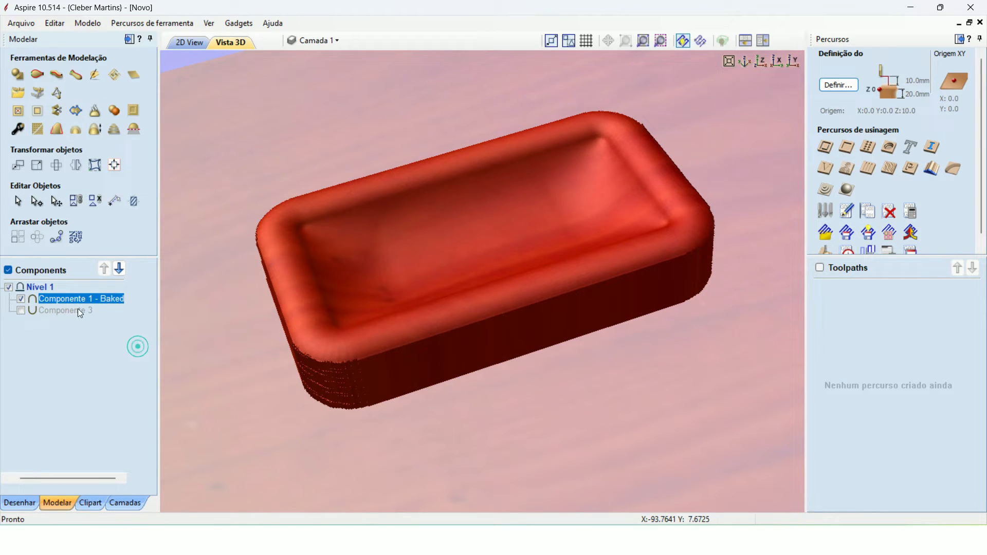
Step: Keep Componente 3 hidden and start sculpting the baked body with the smoothing tool at a strength of 51
click(20, 311)
click(20, 310)
click(19, 310)
click(21, 311)
click(94, 109)
drag(113, 288, 75, 289)
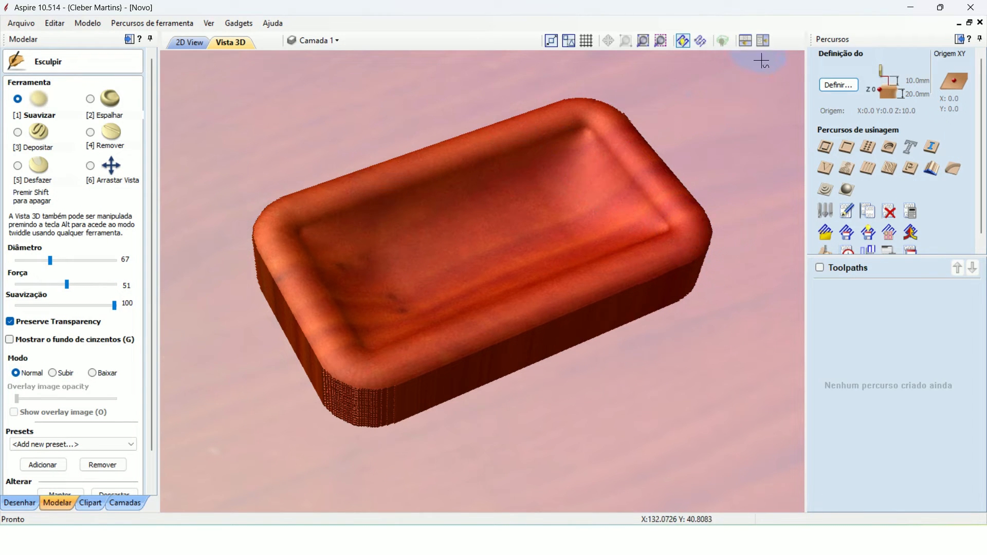
Step: Smooth the inner edges and rim of the recess with sculpting strokes, checking the body from several angles
click(90, 166)
drag(548, 289, 503, 383)
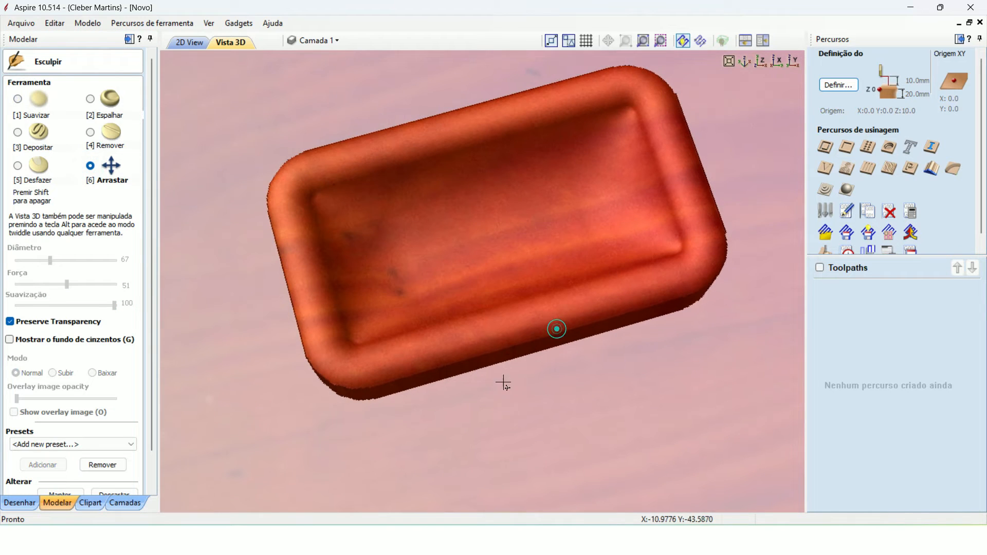
click(763, 62)
scroll(456, 287, up, 5)
middle_drag(456, 263, 470, 250)
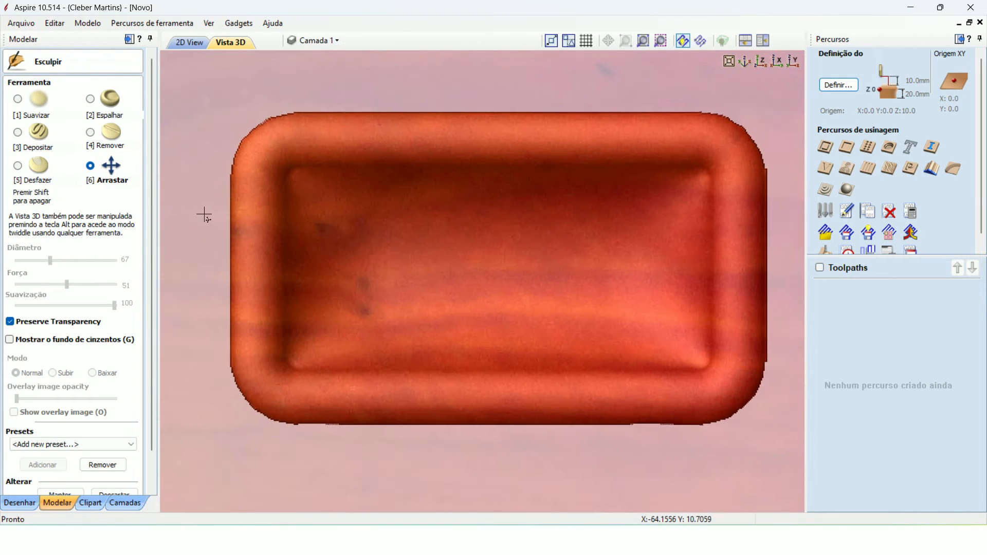
click(37, 100)
mouse_move(310, 184)
mouse_down()
mouse_move(347, 192)
mouse_move(672, 190)
mouse_move(679, 348)
mouse_move(590, 341)
mouse_move(422, 354)
mouse_move(304, 338)
mouse_move(287, 310)
mouse_move(286, 203)
mouse_move(326, 181)
mouse_move(646, 181)
mouse_move(694, 211)
mouse_move(698, 350)
mouse_move(594, 342)
mouse_move(477, 355)
mouse_move(360, 331)
mouse_move(319, 352)
mouse_move(366, 347)
mouse_up()
click(91, 167)
drag(546, 413, 380, 458)
drag(458, 460, 364, 289)
drag(581, 288, 675, 393)
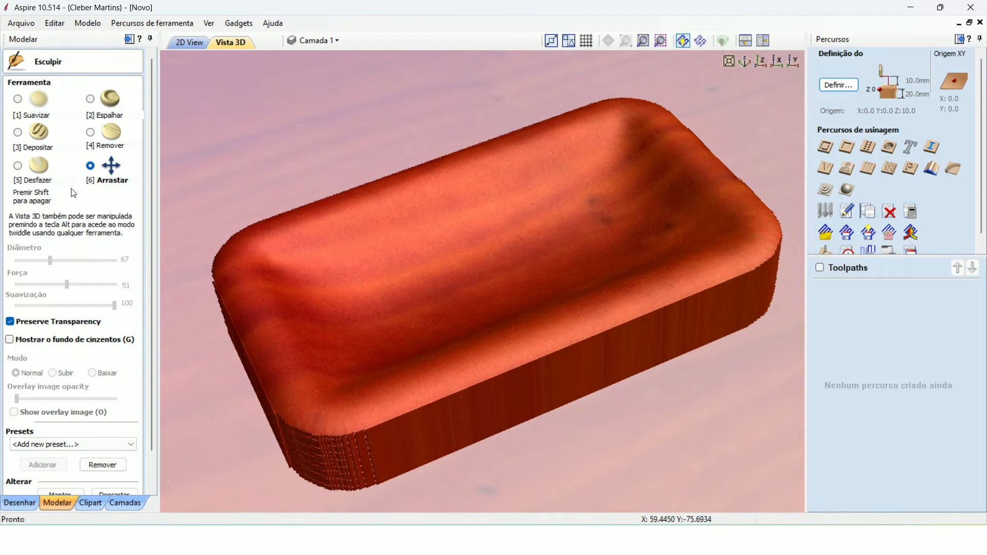
Step: Keep the sculpted changes and finish sculpting the baked body
scroll(116, 416, down, 1)
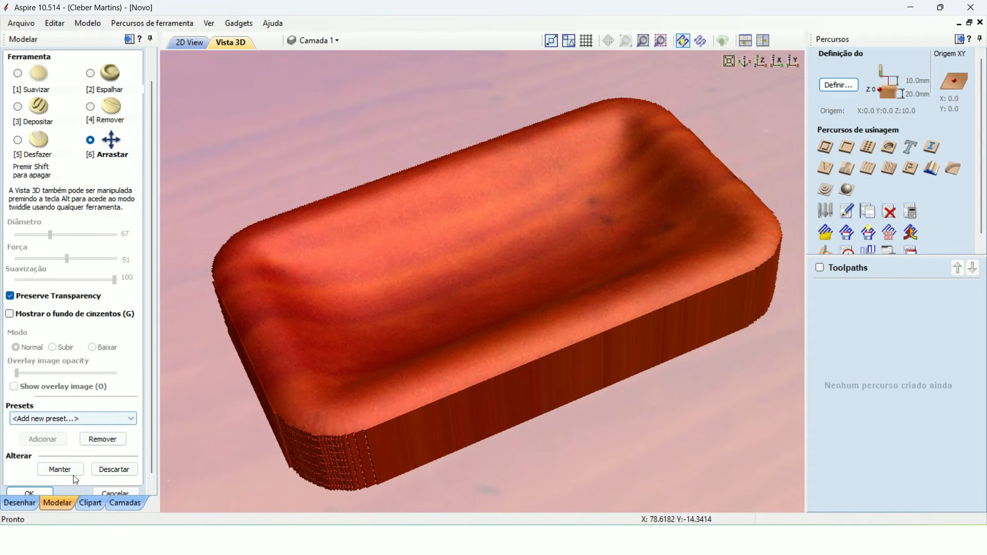
click(68, 466)
scroll(69, 465, down, 1)
click(29, 481)
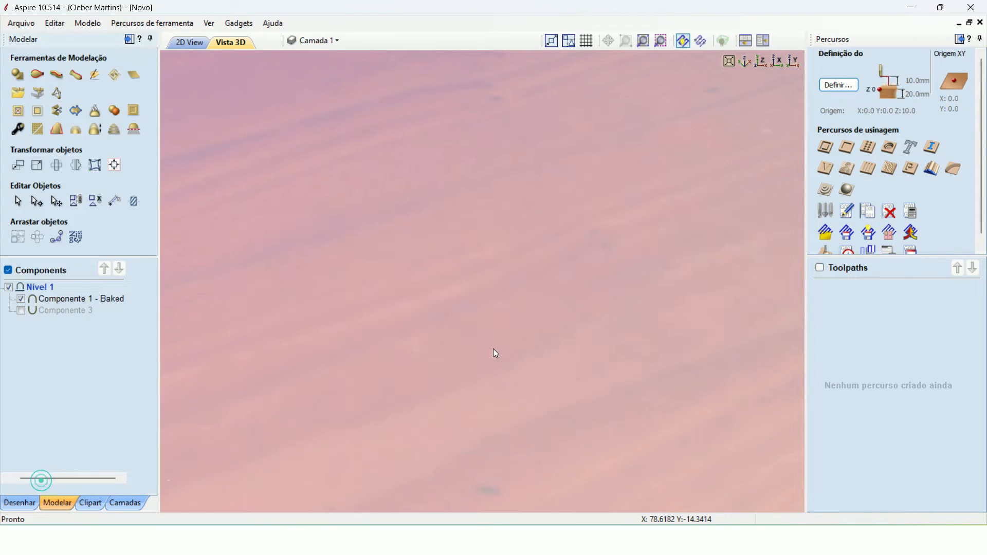
scroll(545, 274, down, 4)
drag(517, 386, 454, 359)
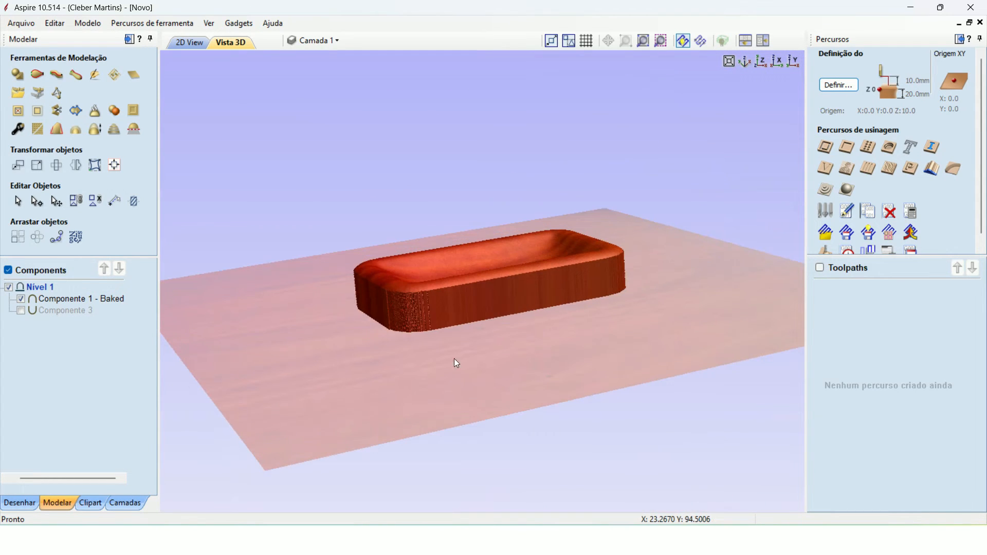
Step: Show the drain-hole component and inspect the holes in the smoothed dish
click(20, 311)
drag(431, 318, 433, 427)
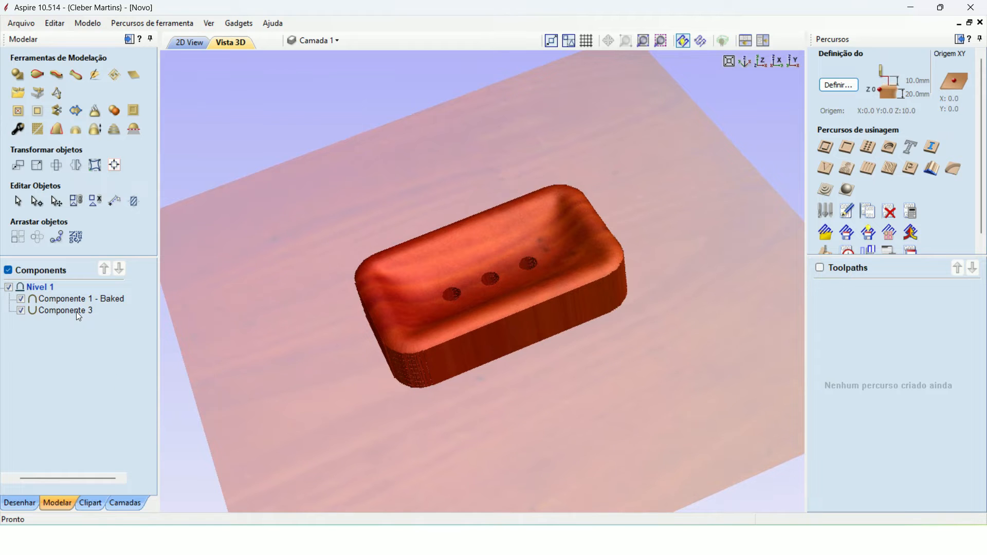
drag(477, 386, 649, 256)
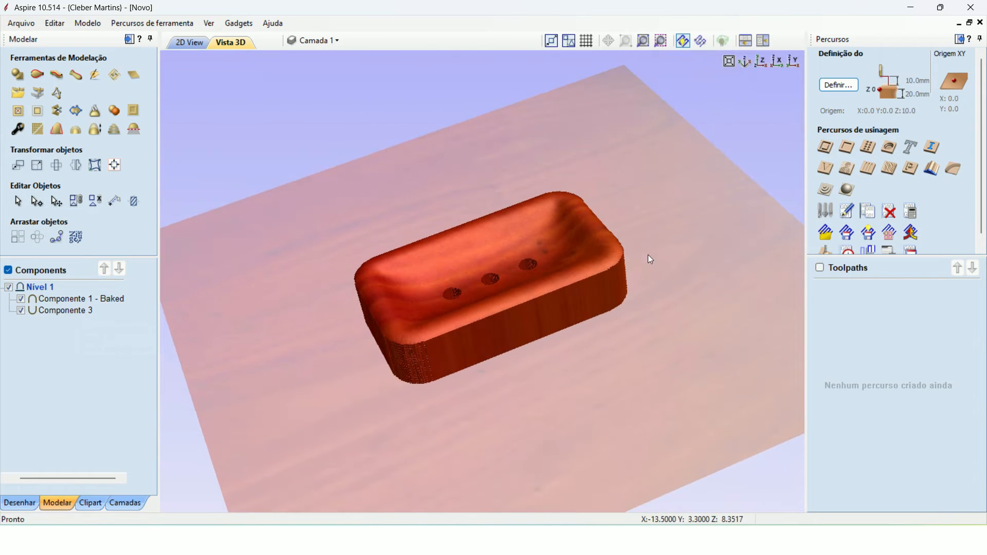
drag(598, 292, 527, 216)
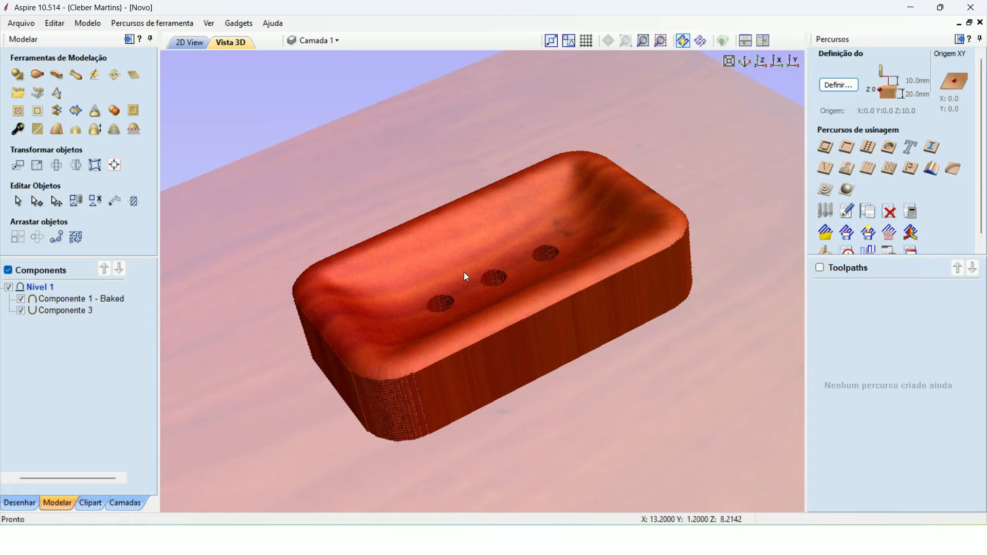
Step: Hide the drain-hole component again and select the baked body component
click(21, 311)
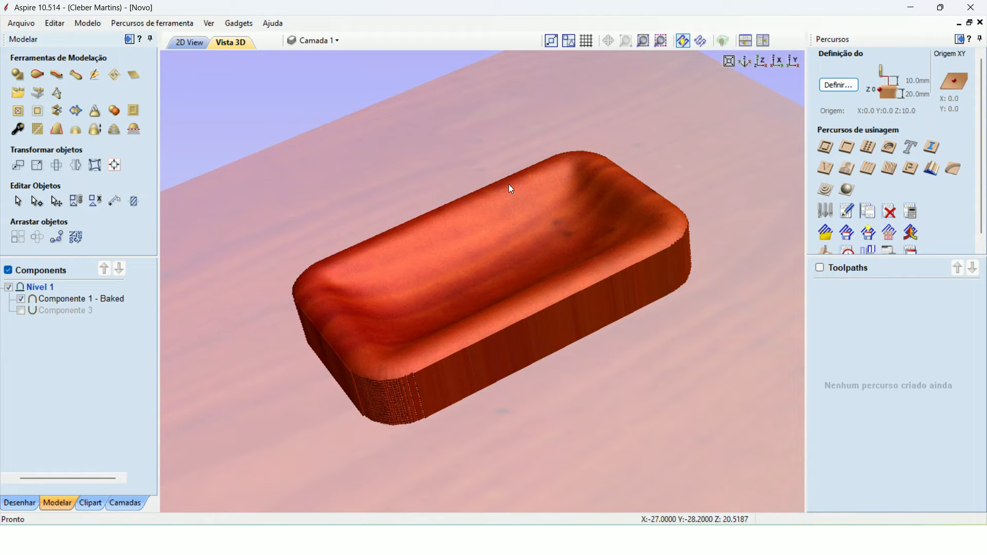
click(91, 297)
drag(474, 271, 473, 356)
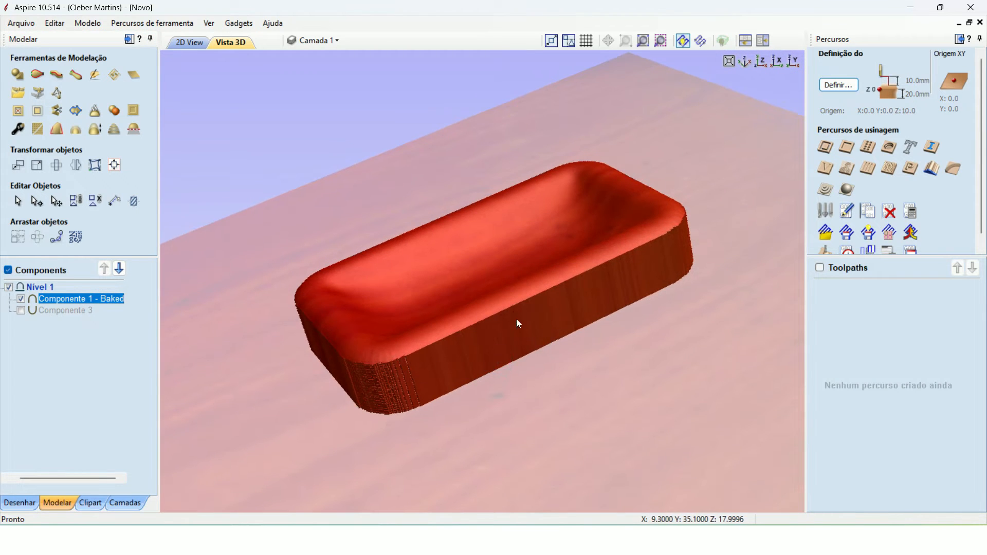
Step: Show the drain-hole component, inspect the three holes from above, and hide it again
click(20, 311)
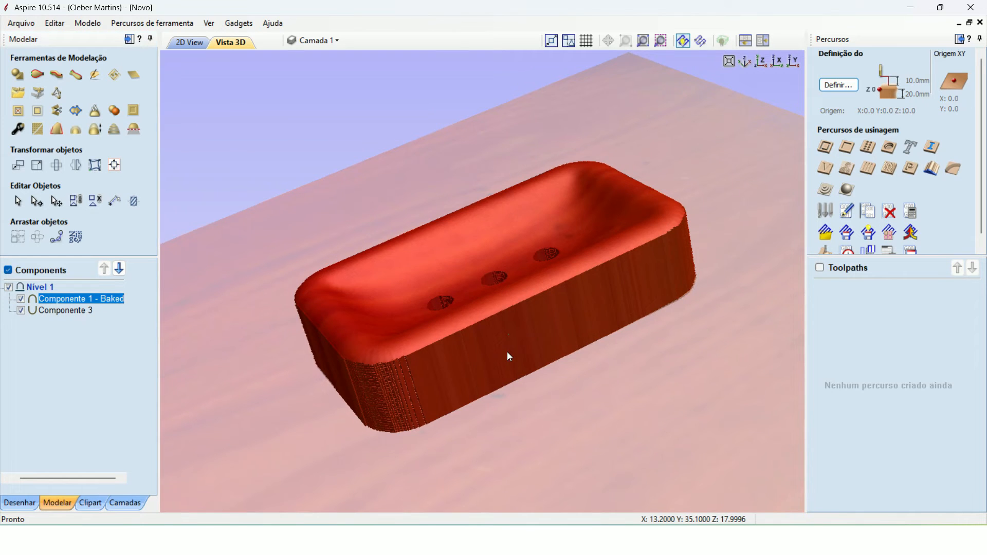
drag(507, 353, 454, 264)
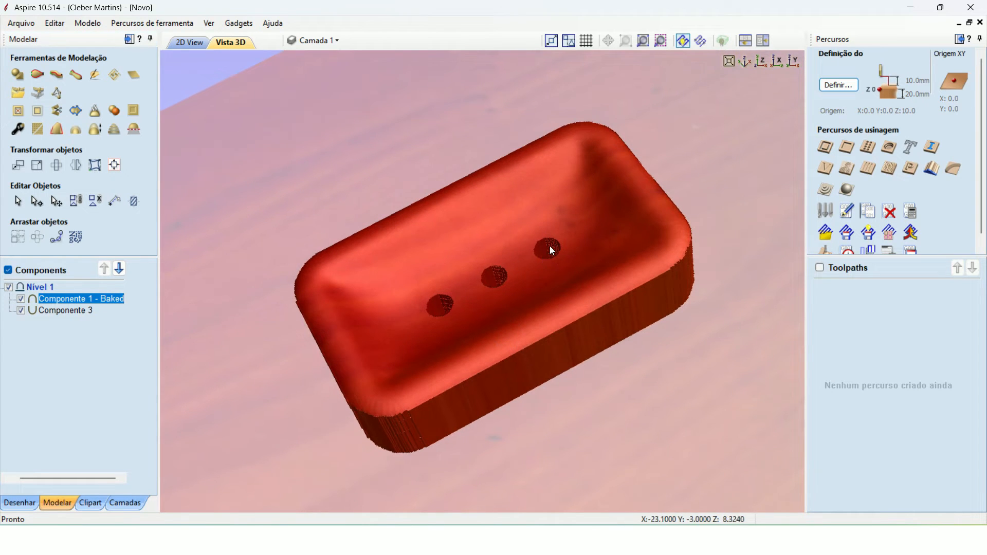
click(20, 310)
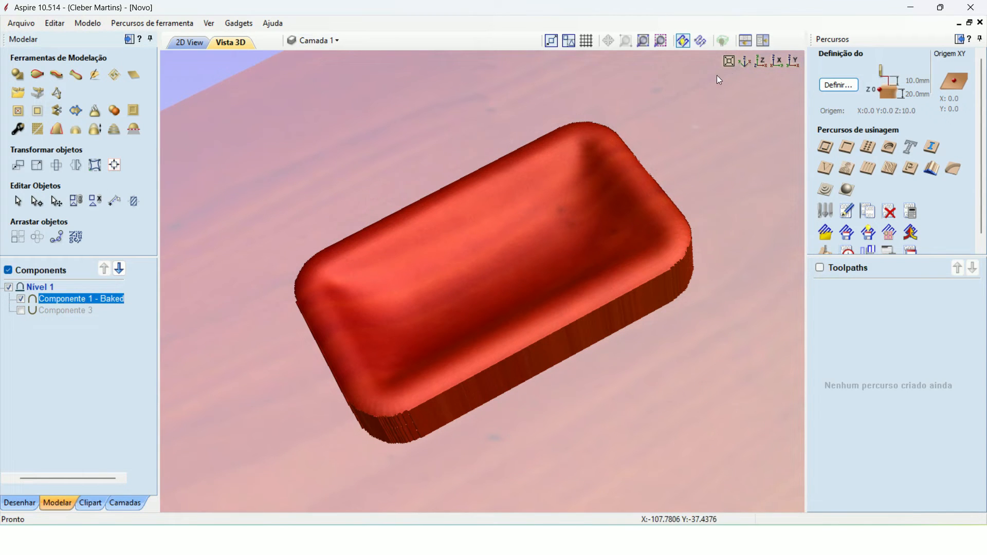
Step: Arrange the 2D and 3D views side by side and frame the soap dish closely in both
click(745, 40)
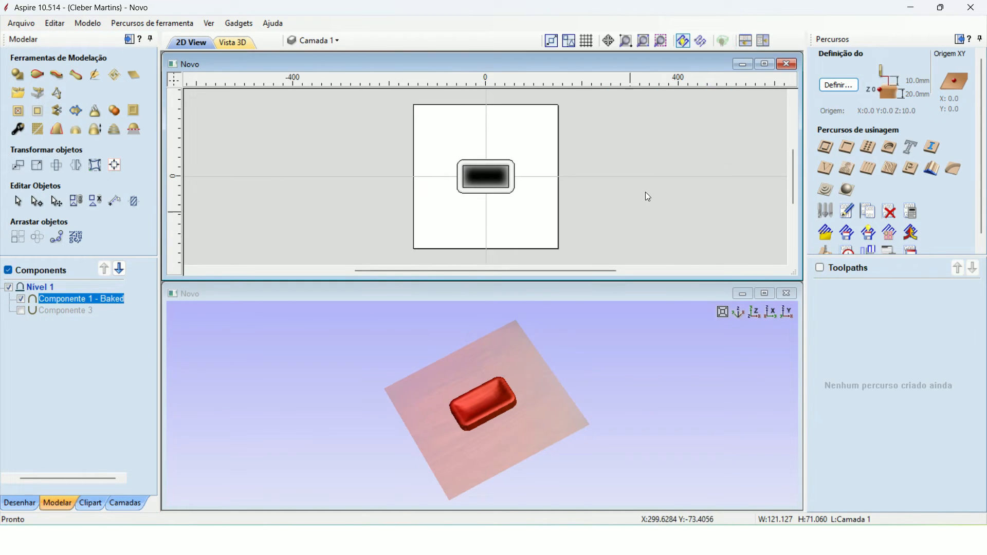
click(764, 41)
scroll(235, 275, up, 3)
scroll(234, 276, up, 4)
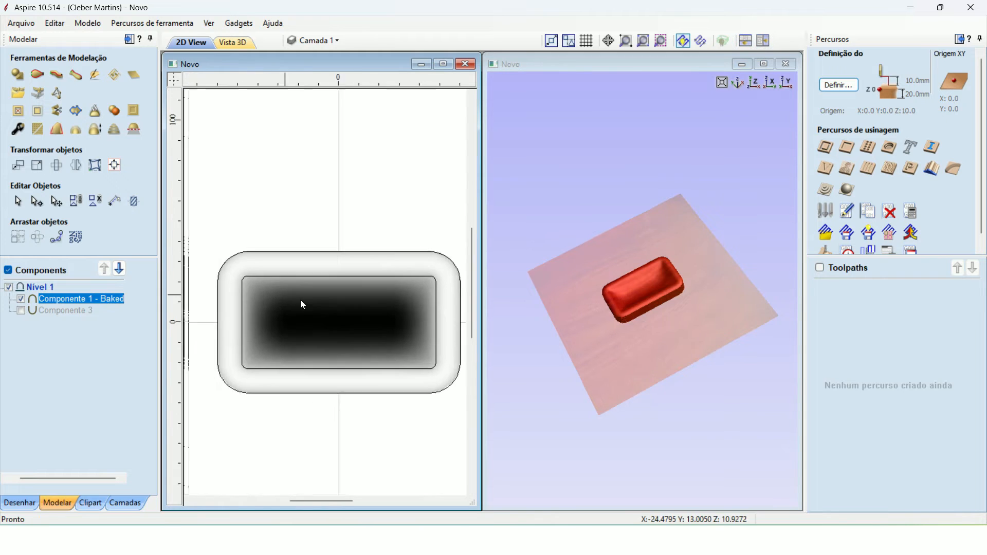
scroll(666, 340, up, 8)
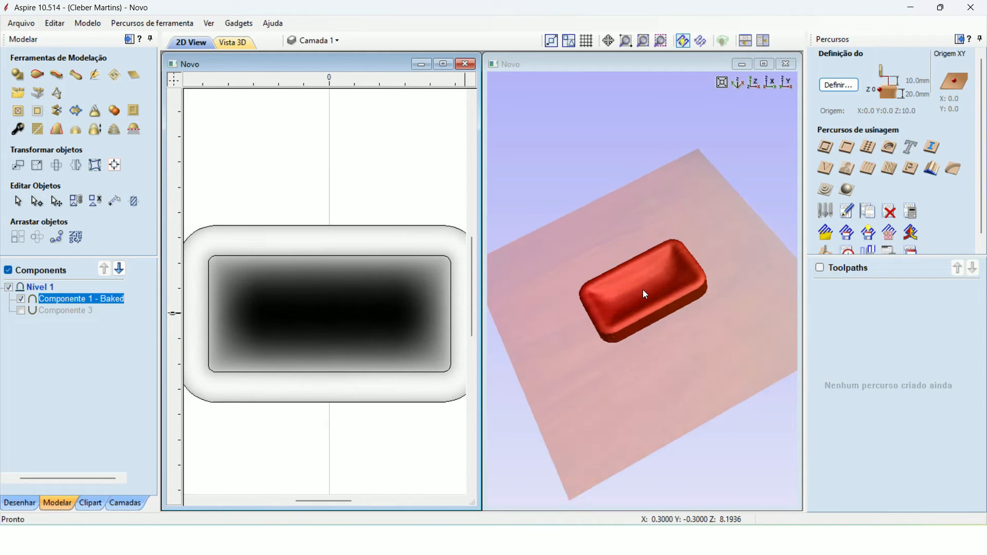
drag(625, 349, 704, 340)
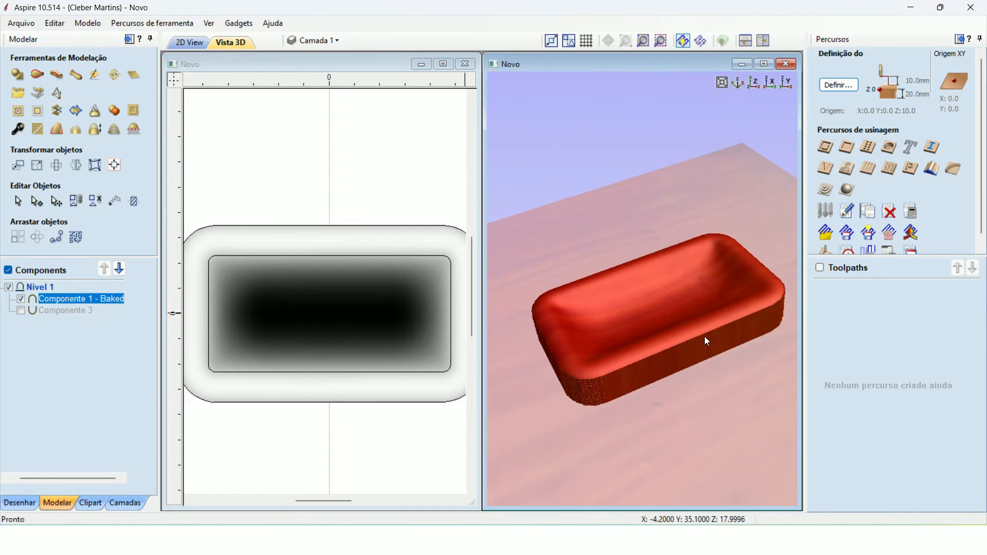
click(848, 191)
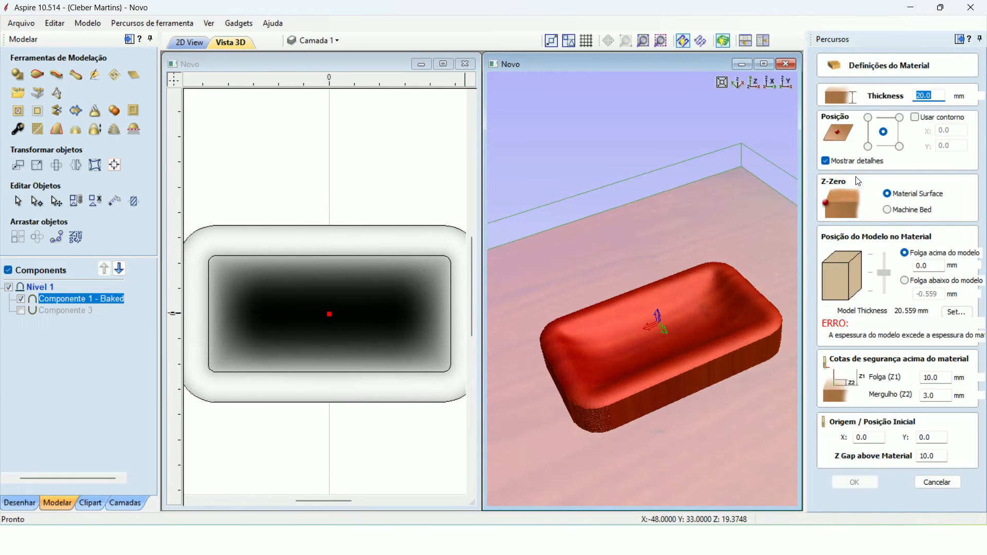
drag(698, 369, 678, 330)
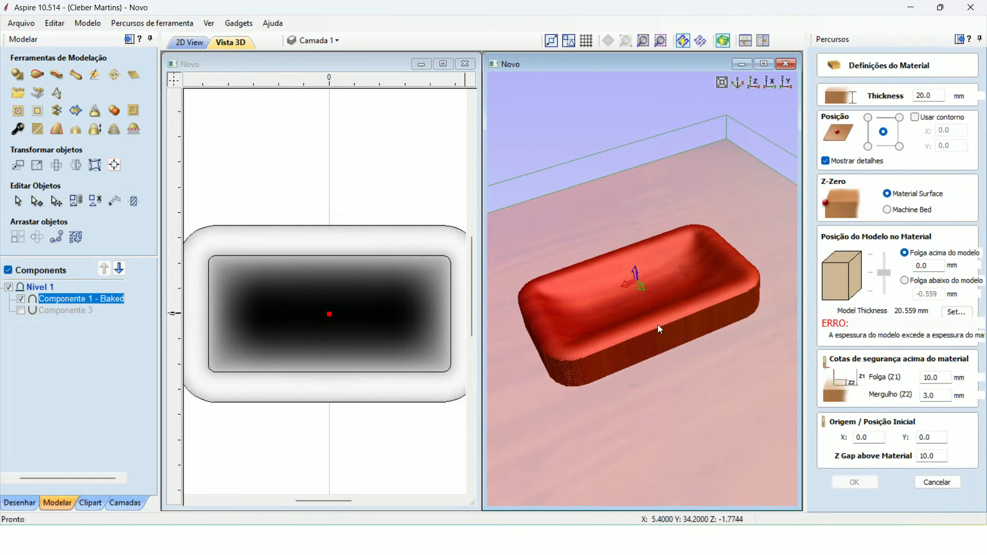
scroll(658, 325, up, 2)
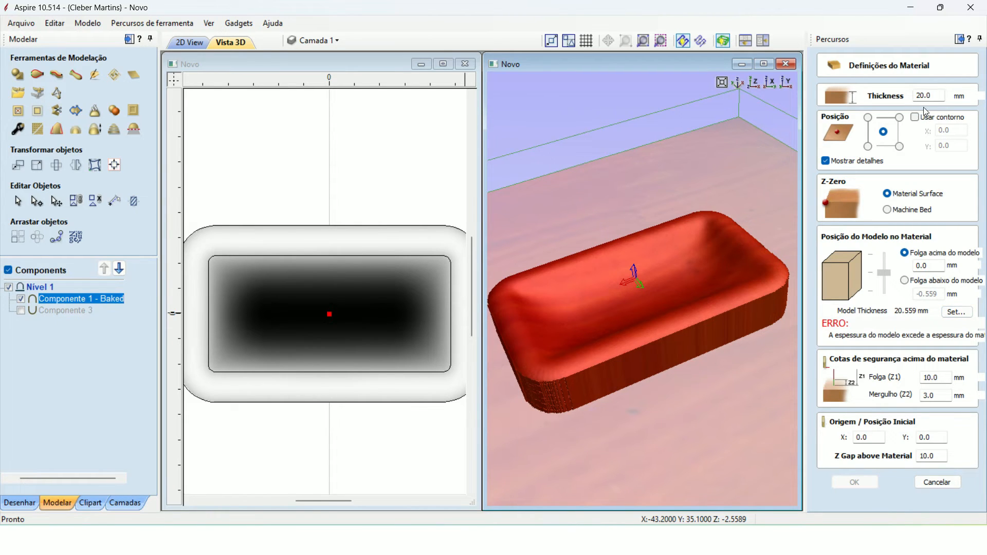
click(930, 482)
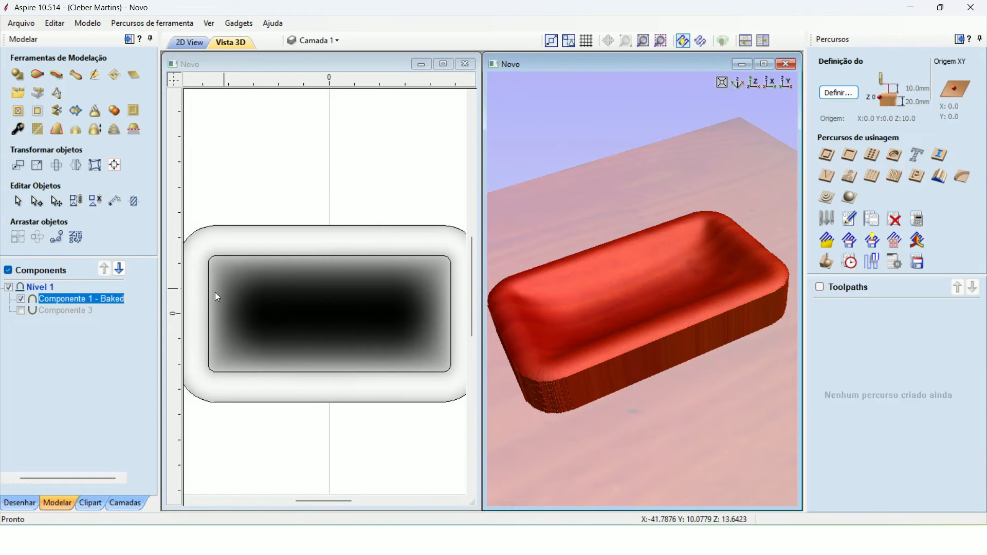
Step: Set the shape height of the baked body component to 20 mm, keeping the drain-hole component hidden
click(76, 339)
click(58, 299)
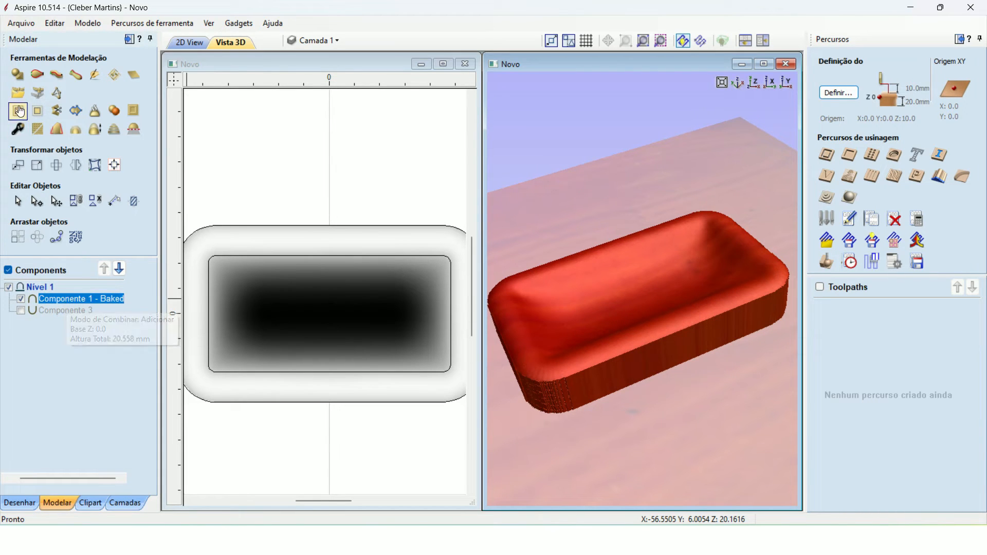
click(18, 130)
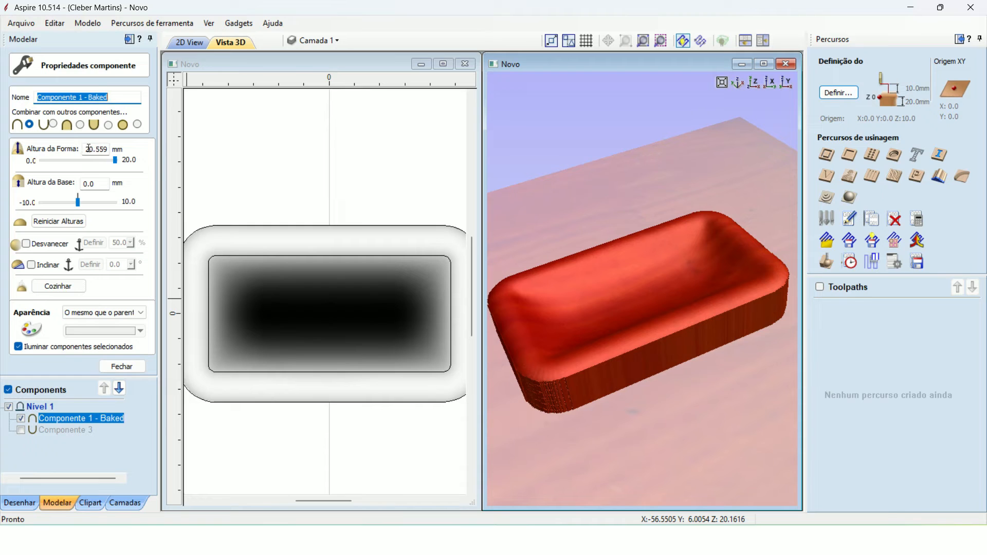
double_click(89, 148)
key(BackSpace)
text(20)
click(142, 148)
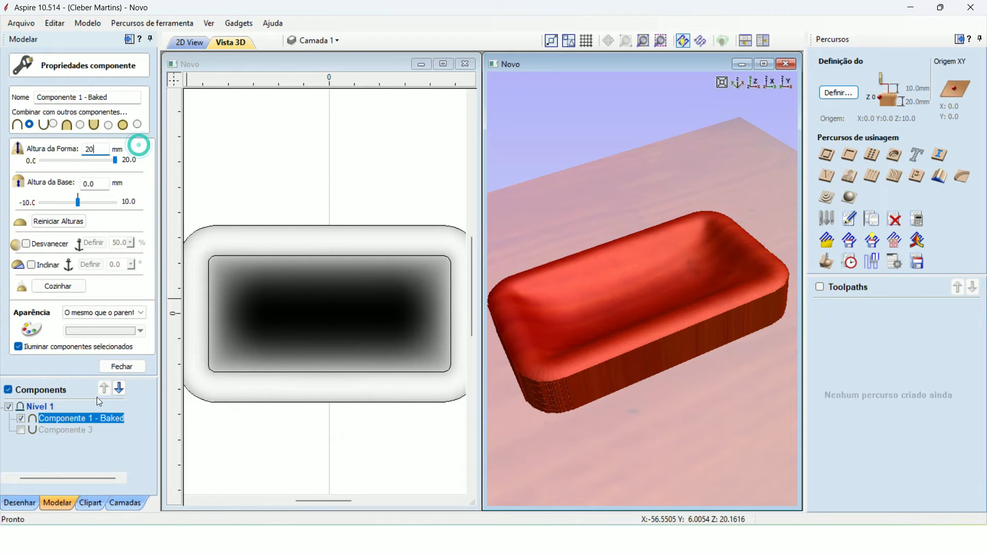
click(89, 368)
click(118, 366)
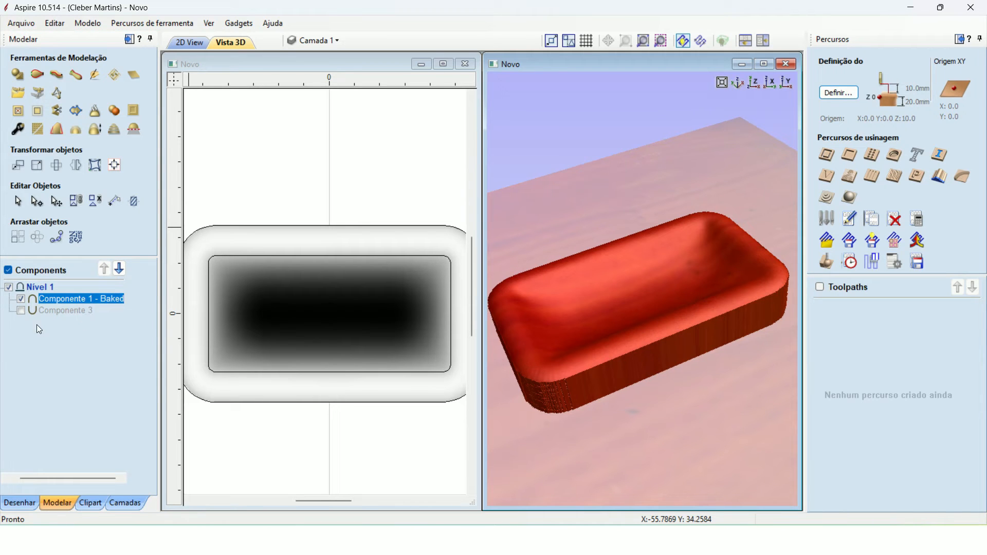
click(21, 311)
click(21, 311)
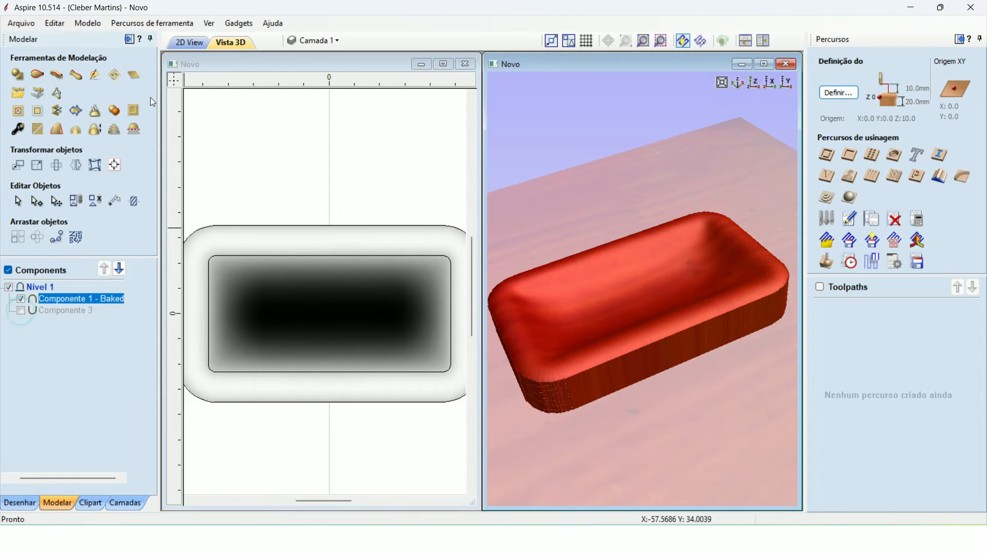
Step: Start a 3D finishing toolpath with the current material setup and the "Esferica redonda raio 0,5" tool
click(849, 204)
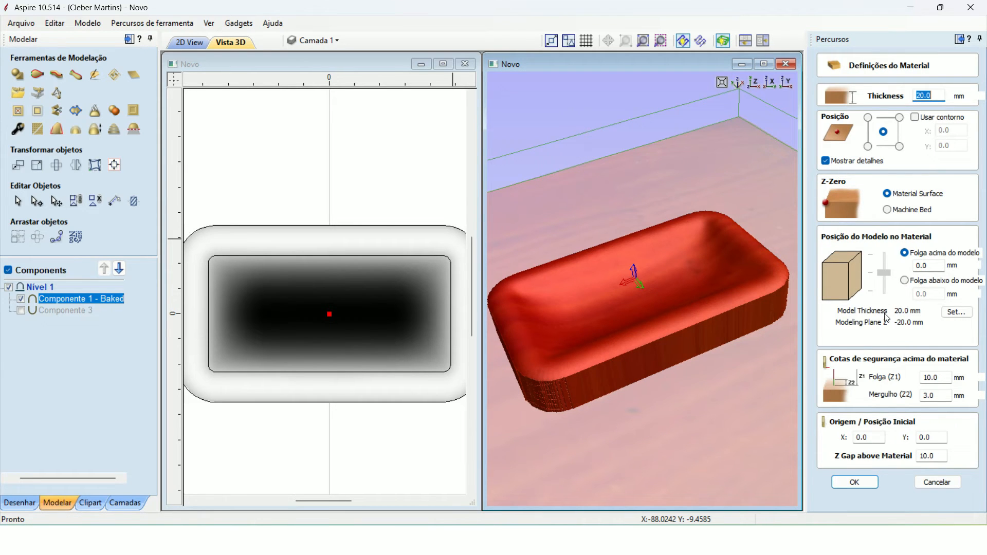
click(928, 266)
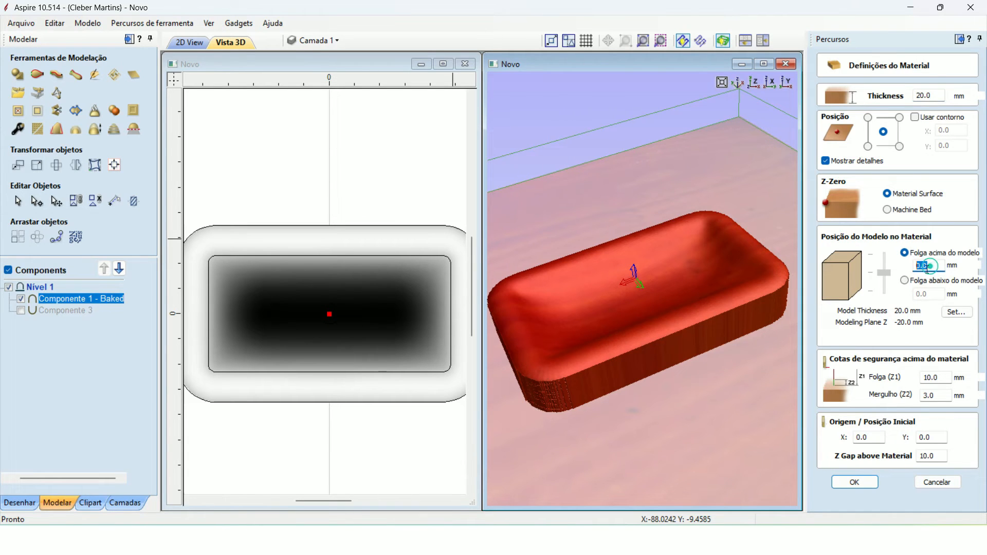
click(854, 481)
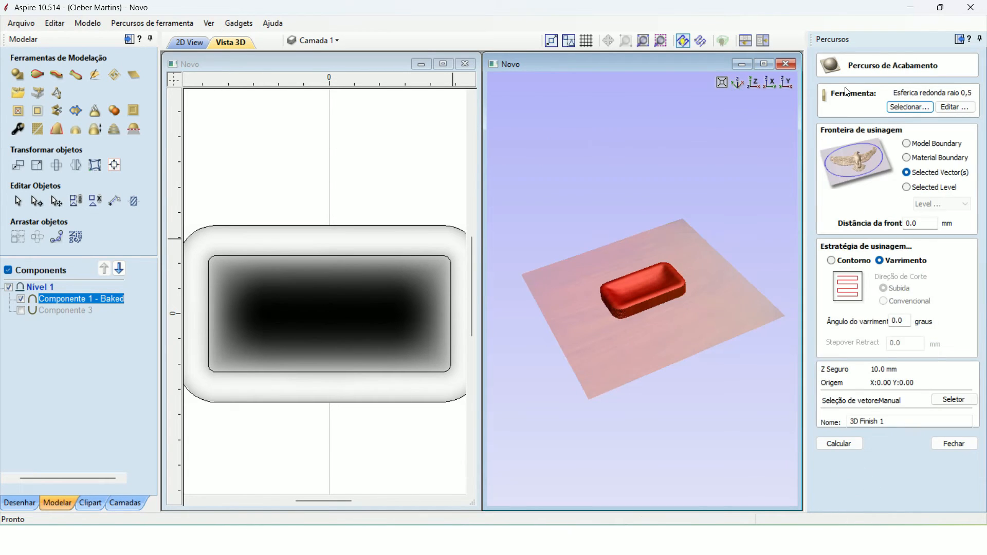
click(910, 107)
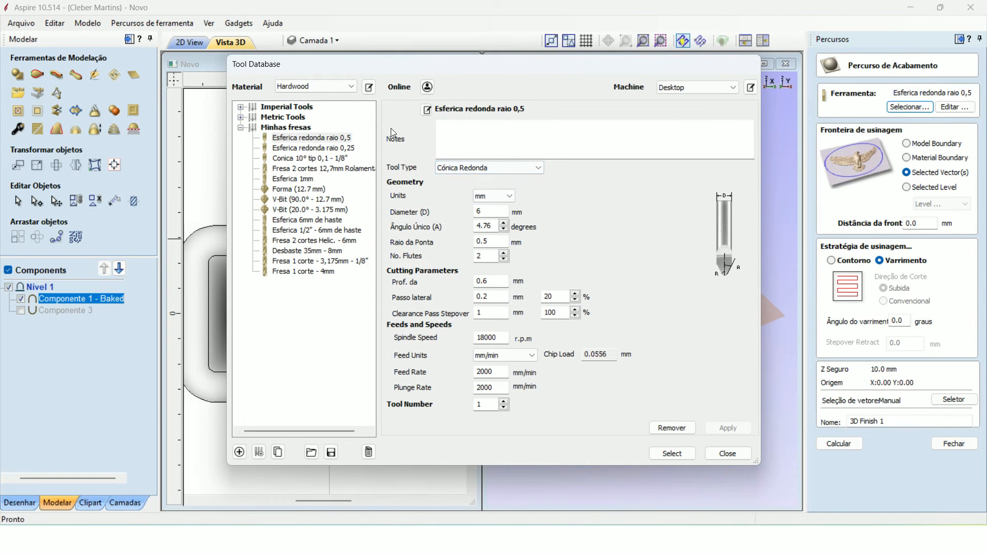
click(329, 138)
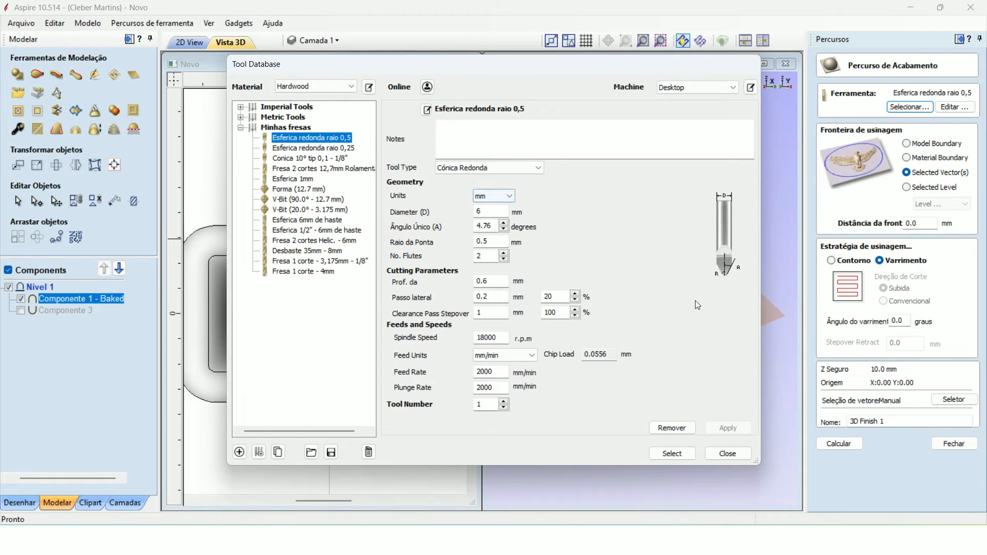
click(672, 453)
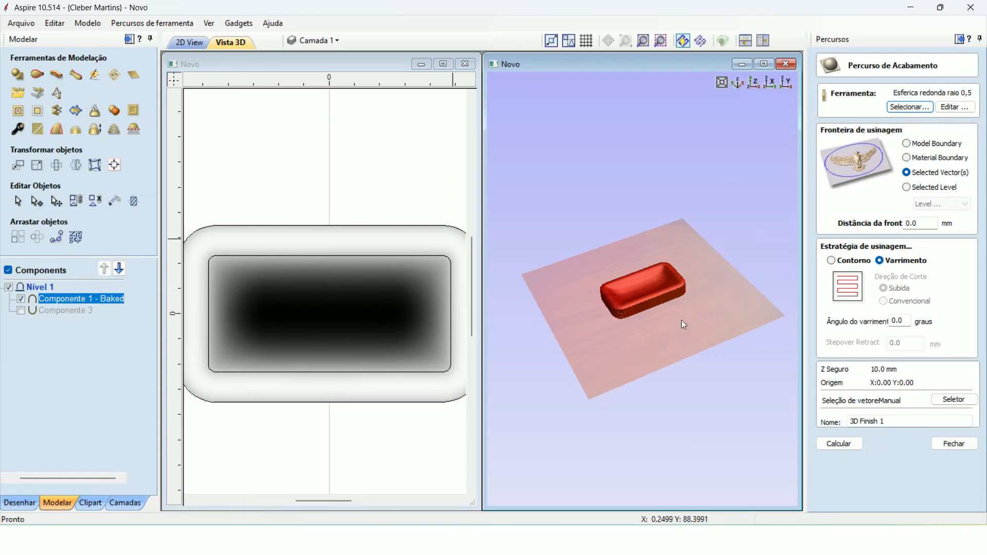
Step: Use the dish's outer contour as the machining boundary through the Selected Vector(s) option, with the baked body selected
scroll(655, 291, up, 4)
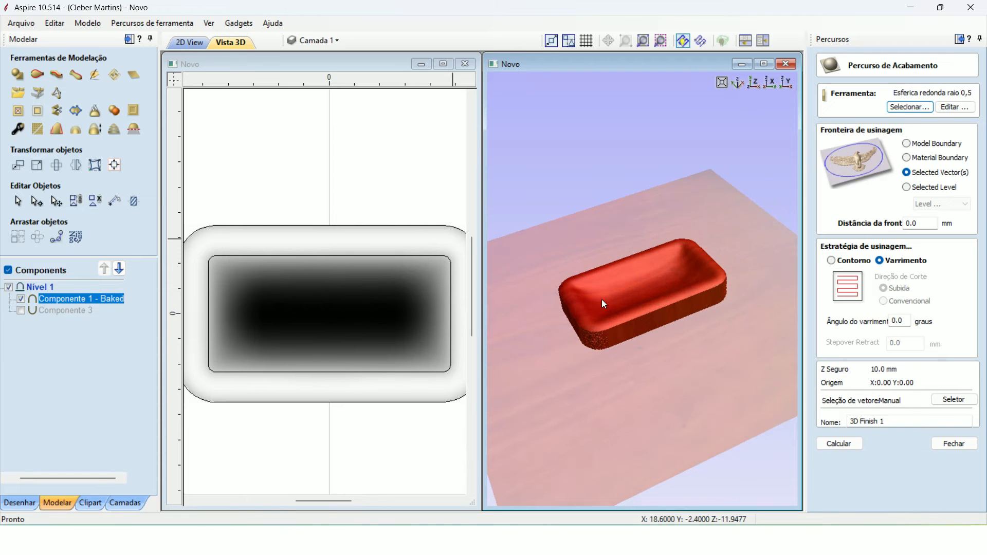
click(411, 228)
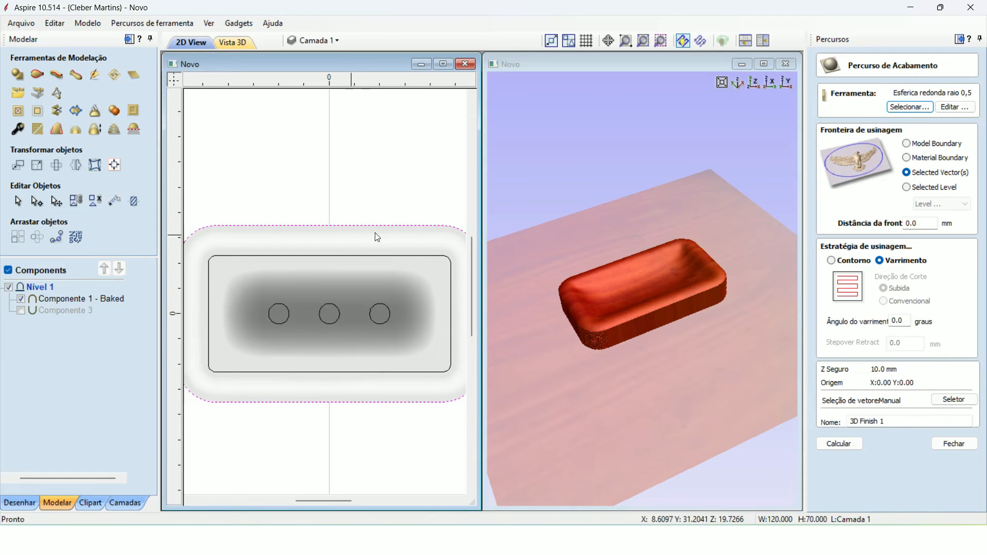
click(98, 297)
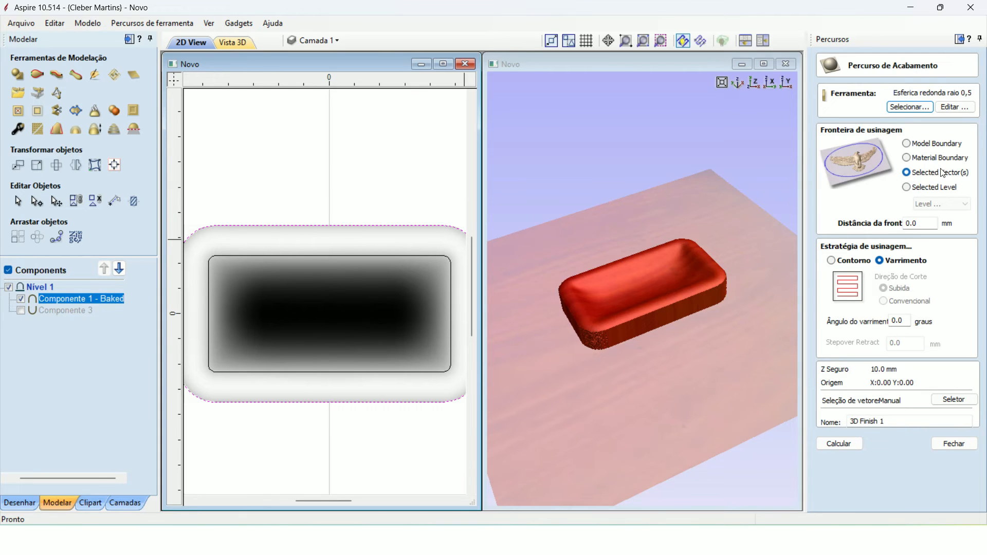
click(906, 172)
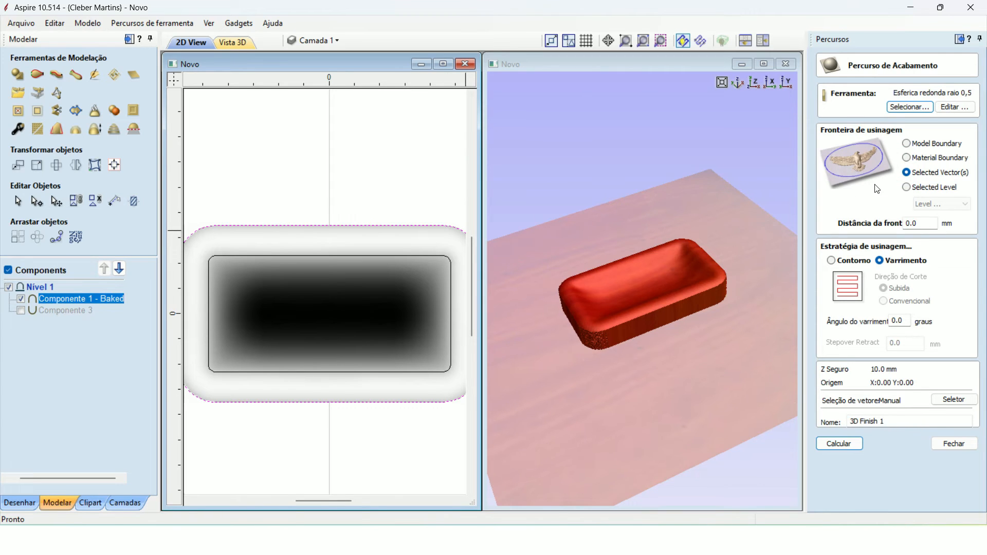
Step: Choose the contour (Contorno) strategy, name the finishing toolpath "acabamento 3d" and calculate it
click(835, 262)
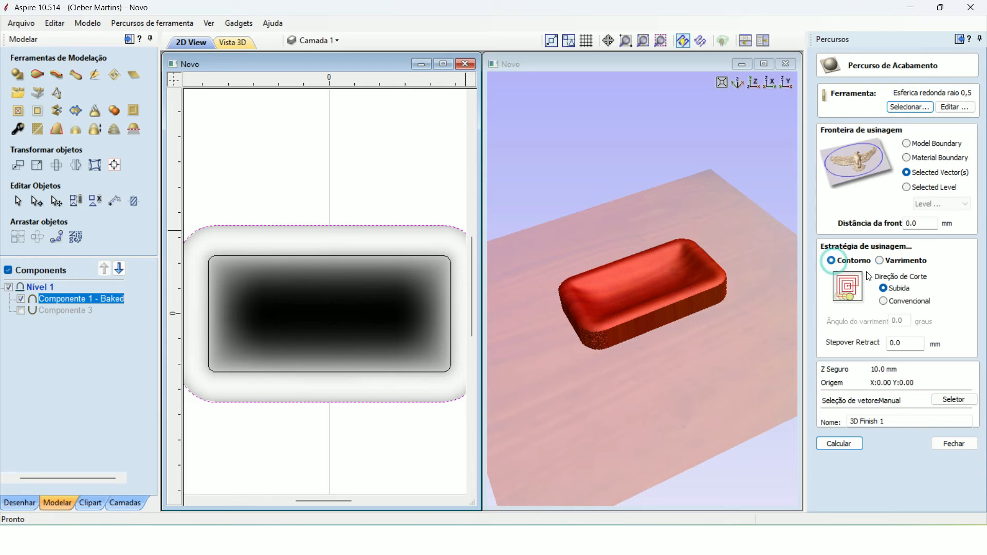
click(879, 261)
click(831, 260)
triple_click(890, 421)
text(acabamen)
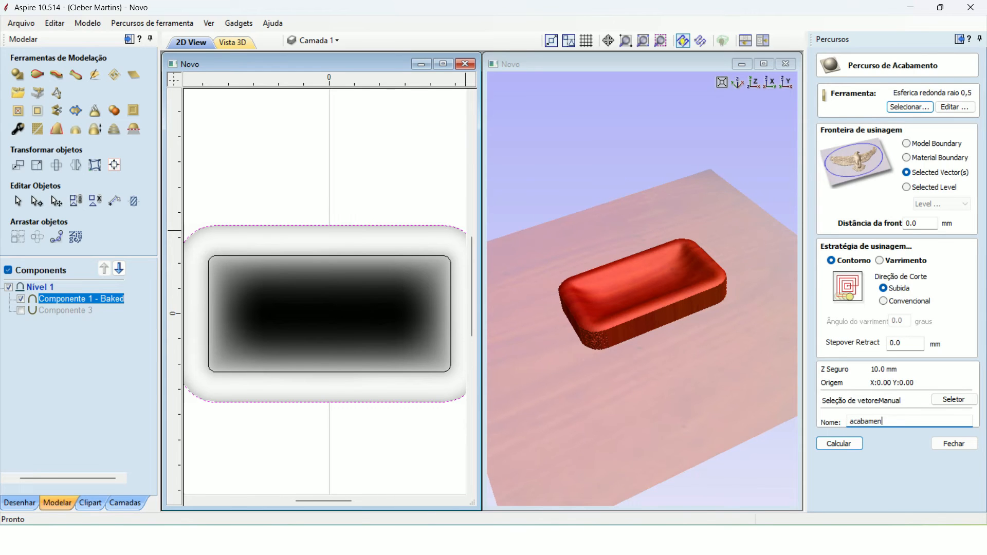
click(839, 443)
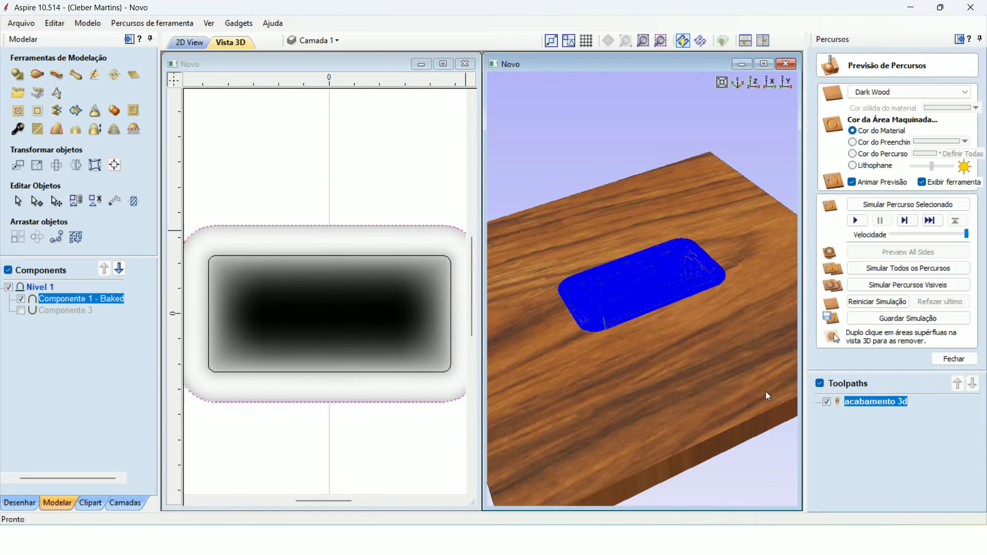
Step: Play the machining simulation of the "acabamento 3d" toolpath and inspect the carved dish at an angle
scroll(611, 286, up, 5)
scroll(653, 325, down, 4)
drag(662, 359, 783, 275)
click(854, 222)
drag(631, 306, 704, 365)
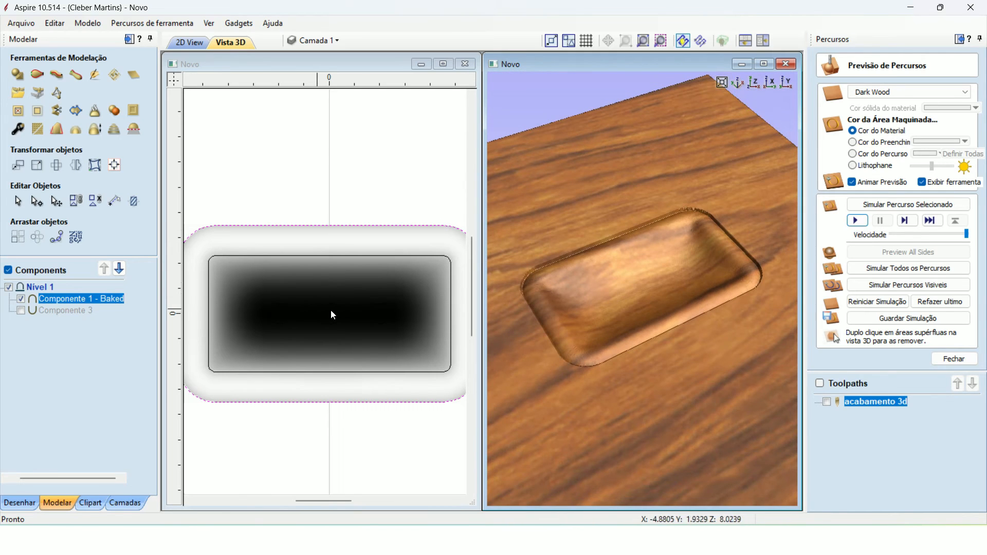
Step: Make Componente 3 visible and select its three drain-hole circles, then close the toolpath preview
click(364, 204)
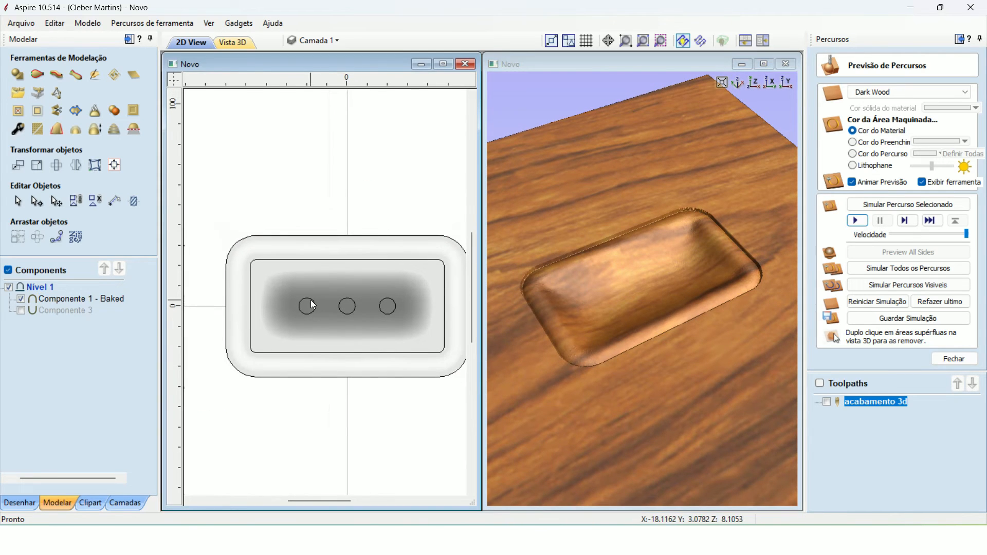
click(20, 310)
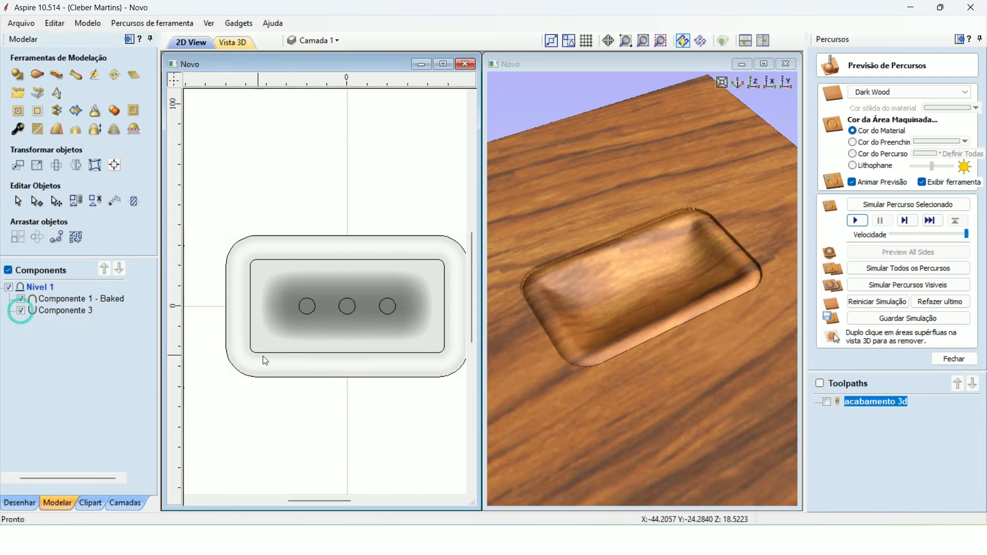
click(415, 327)
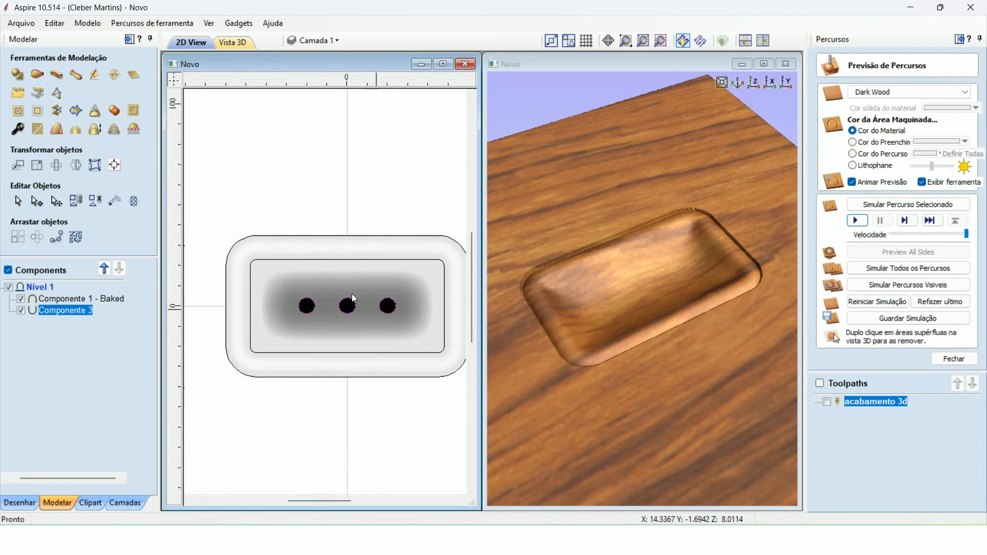
click(954, 359)
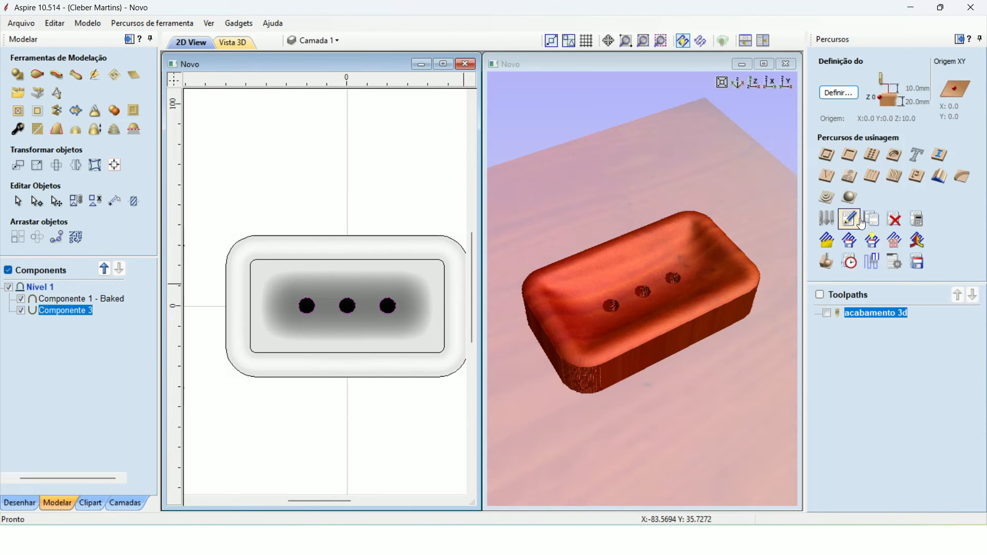
Step: Start a 2D profile toolpath 21 mm deep with the "Fresa 1 corte - 3,175mm - 1/8"" tool, machining inside (Dentro / Esquerda) the circles
click(828, 156)
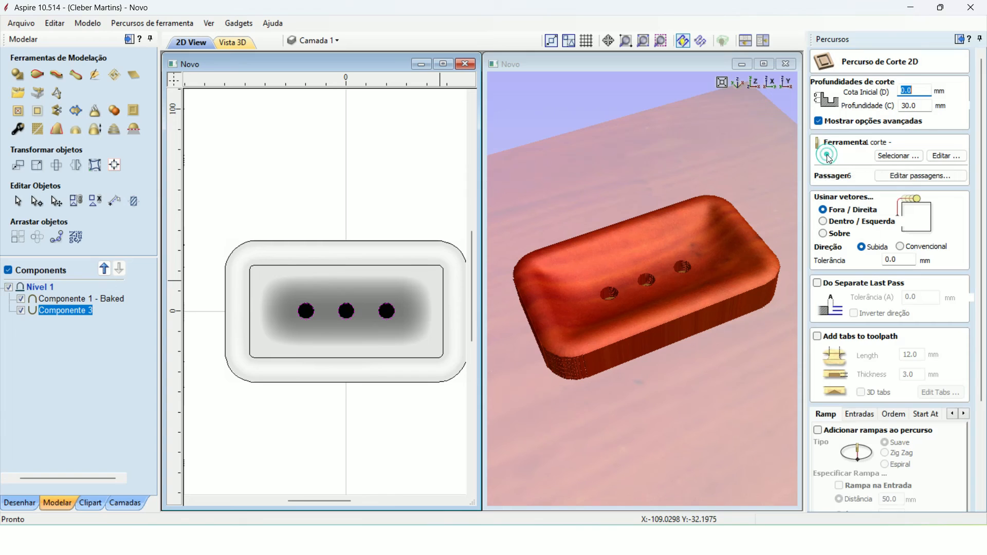
click(920, 106)
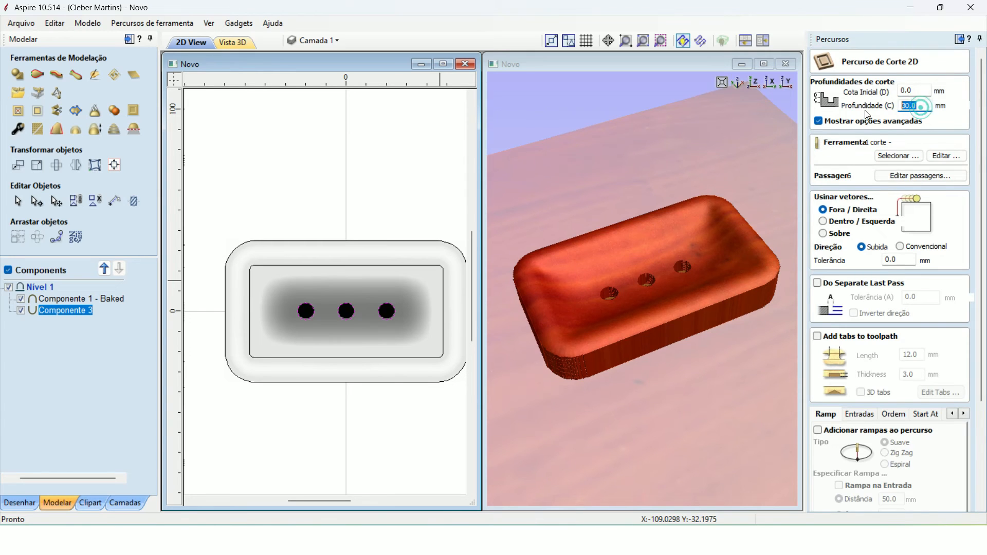
text(21)
click(893, 159)
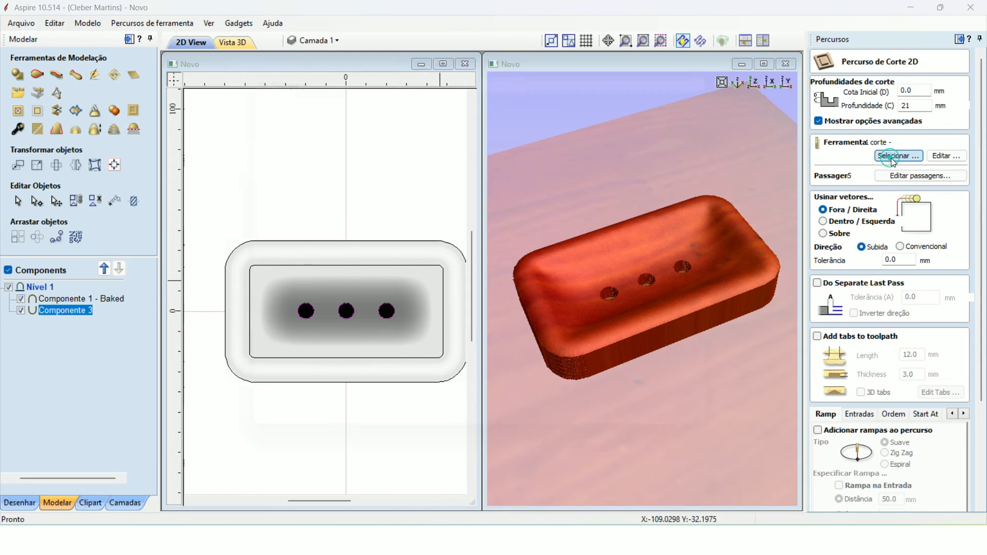
click(317, 262)
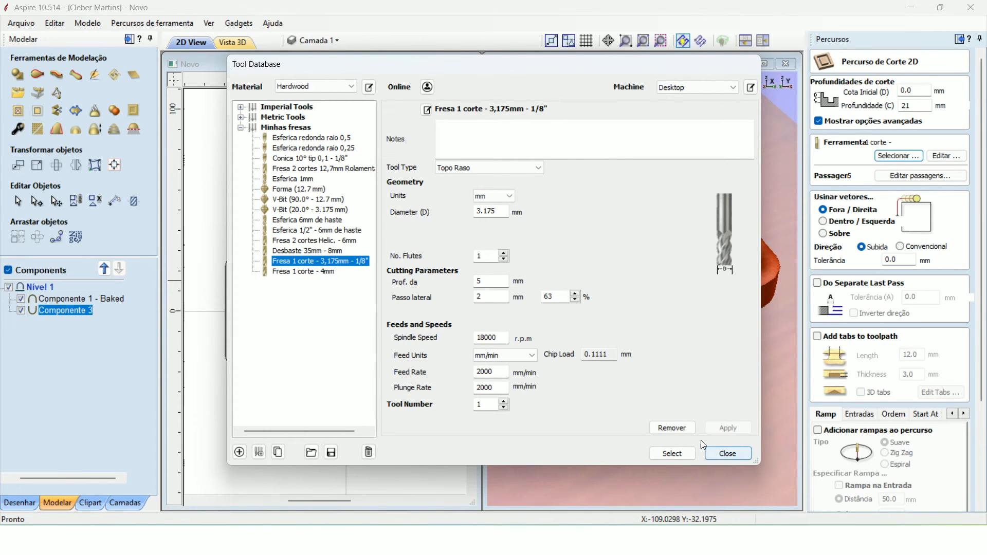
click(680, 452)
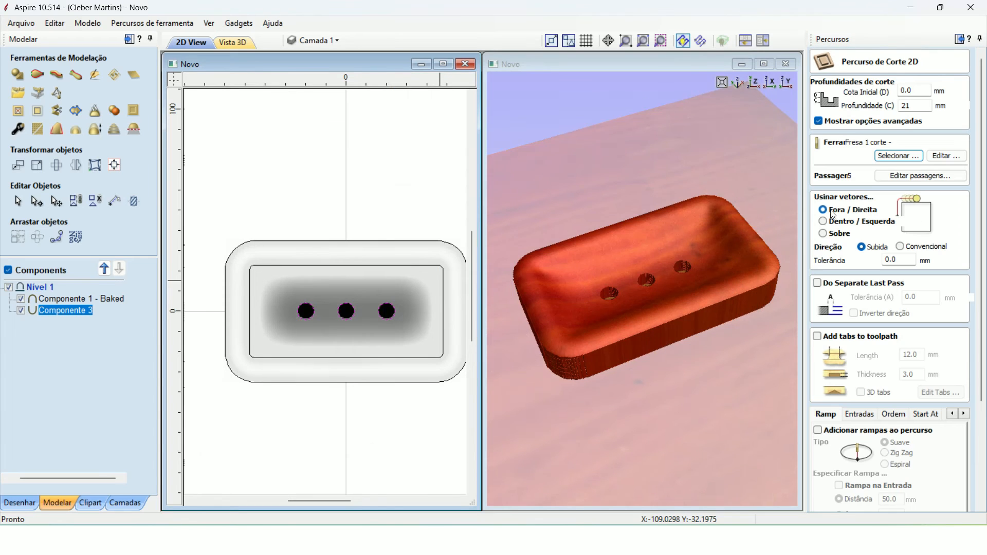
click(824, 222)
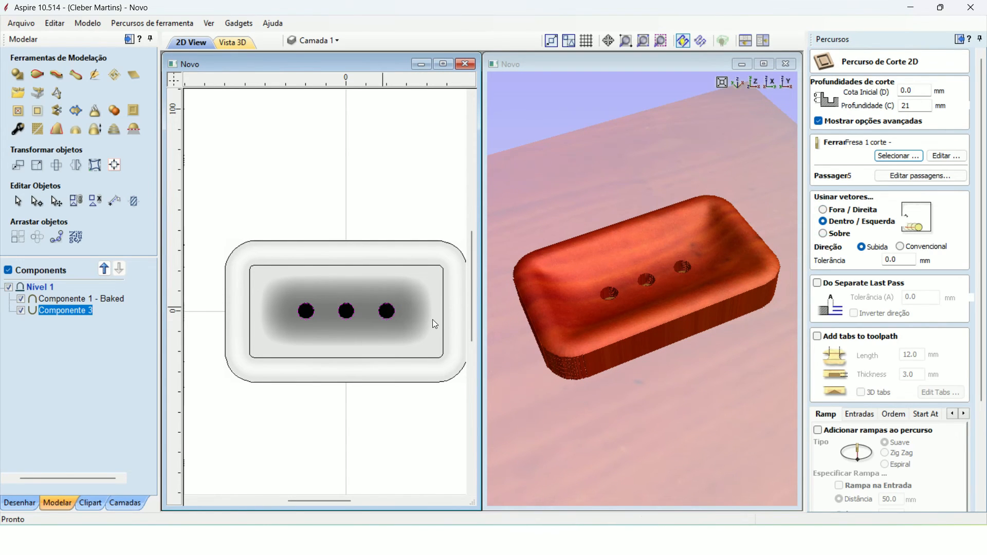
Step: Add spiral (Espiral) ramps to the drain-hole toolpath
scroll(868, 319, down, 1)
scroll(874, 328, down, 1)
click(859, 354)
click(833, 351)
click(818, 365)
click(885, 400)
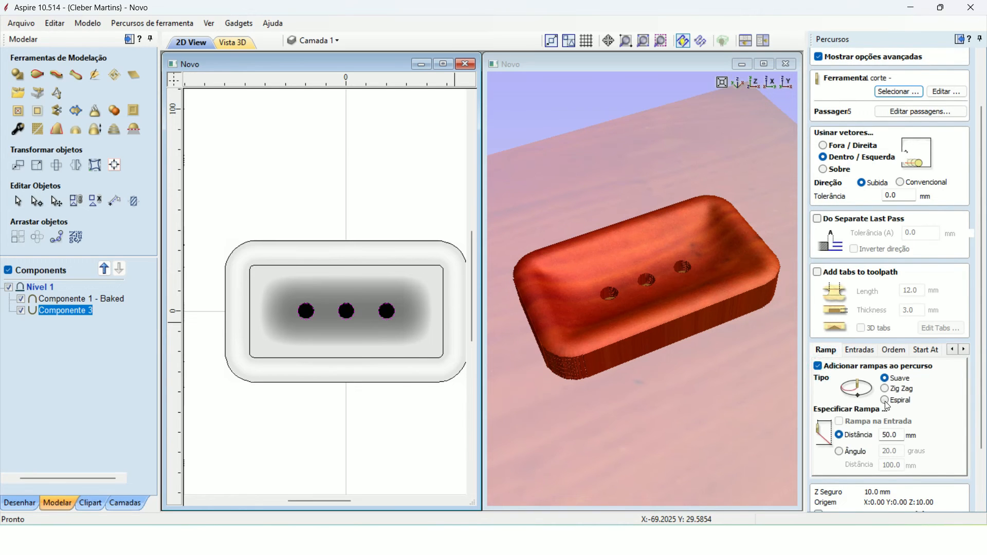
Step: Name the drain-hole toolpath "furos" and calculate it, accepting the cut through the material
scroll(853, 340, down, 2)
click(878, 479)
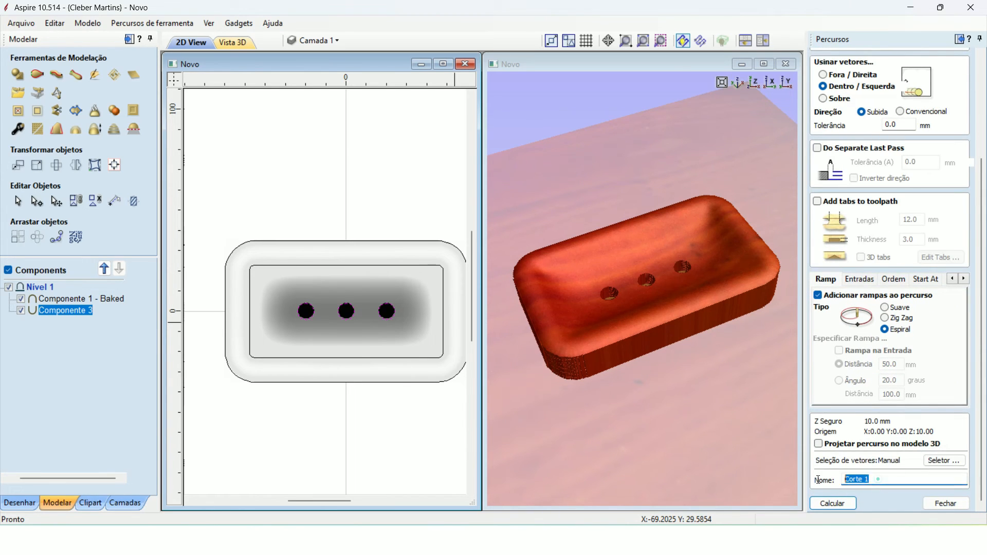
text(furos)
click(858, 504)
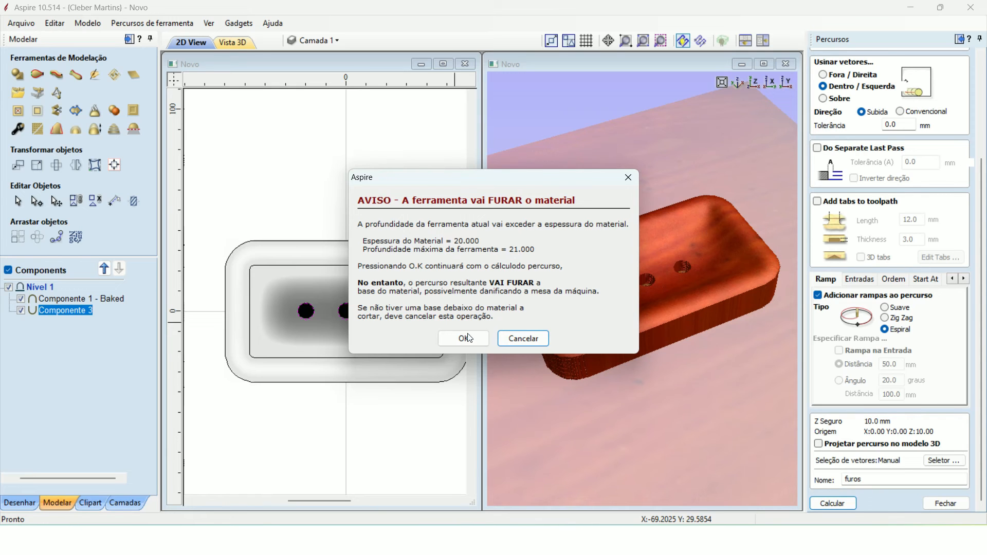
click(487, 337)
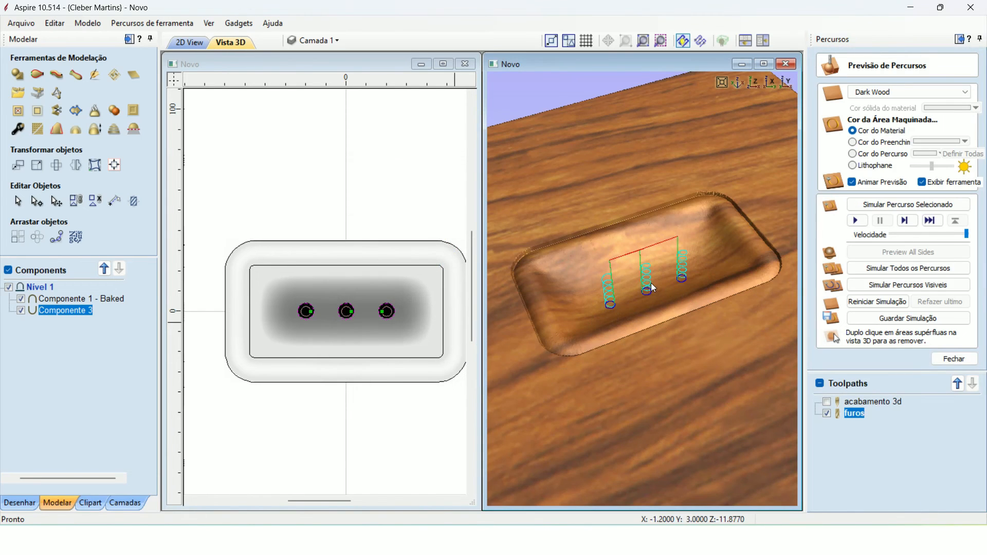
Step: Play the machining simulation of the "furos" toolpath and inspect the three drain holes up close and at an angle
scroll(647, 241, up, 2)
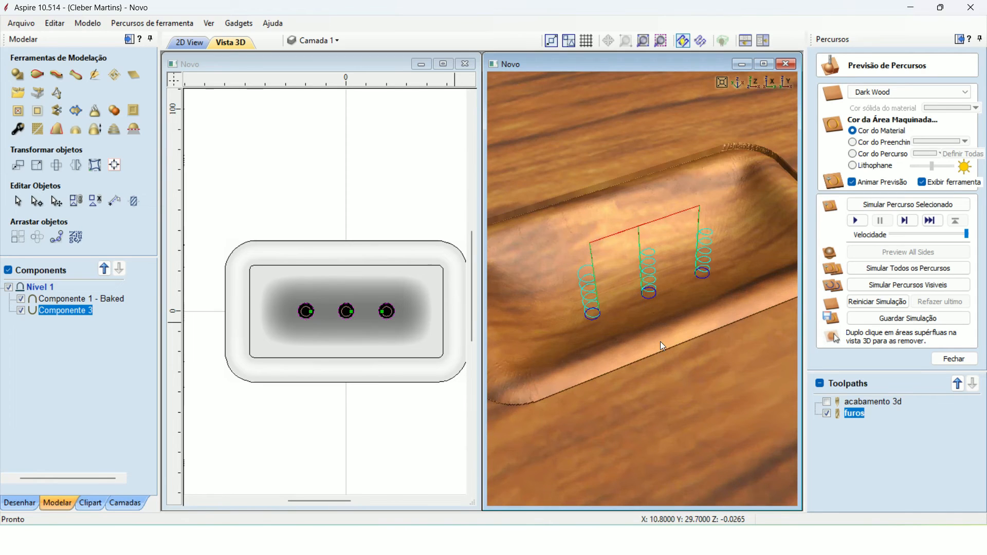
scroll(663, 329, down, 3)
scroll(662, 301, up, 1)
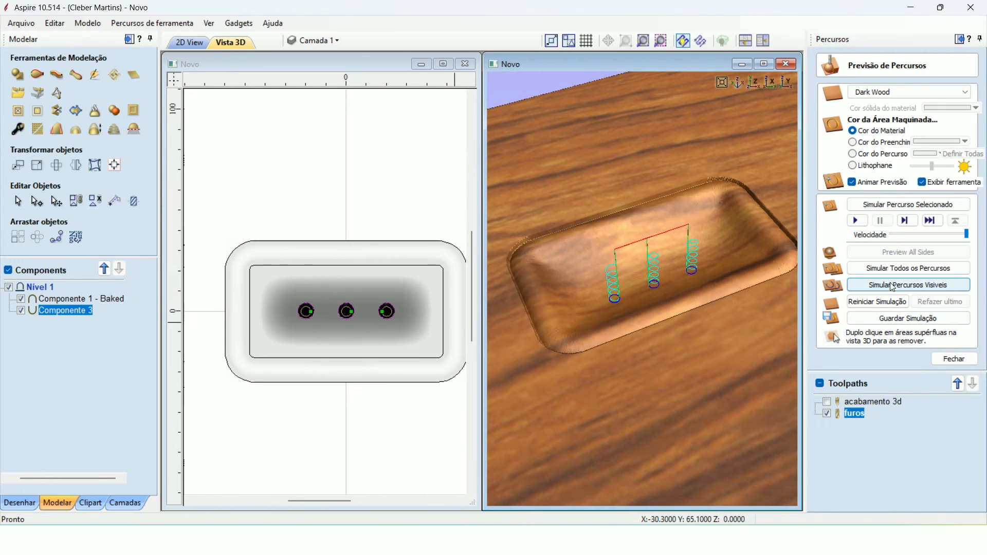
click(857, 221)
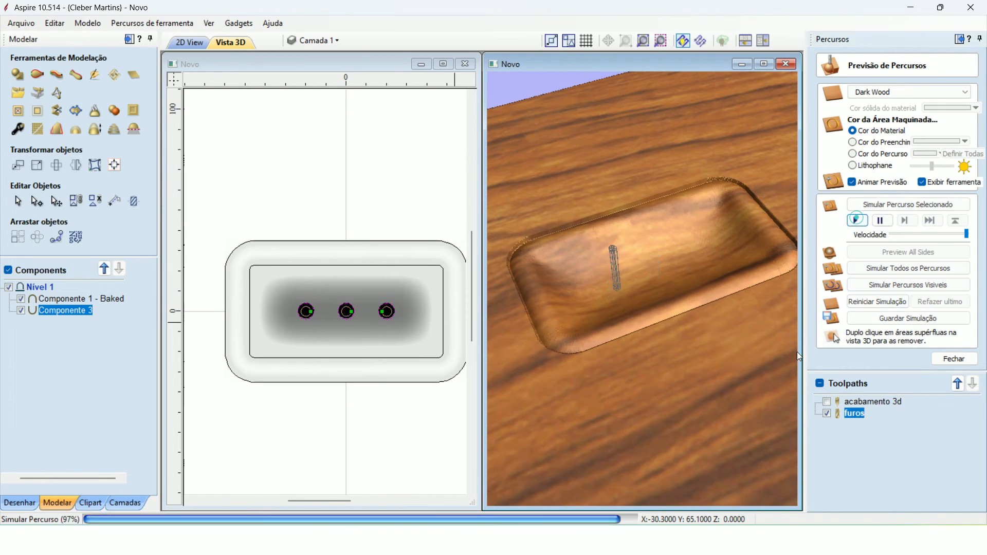
drag(653, 377, 665, 324)
scroll(650, 279, up, 10)
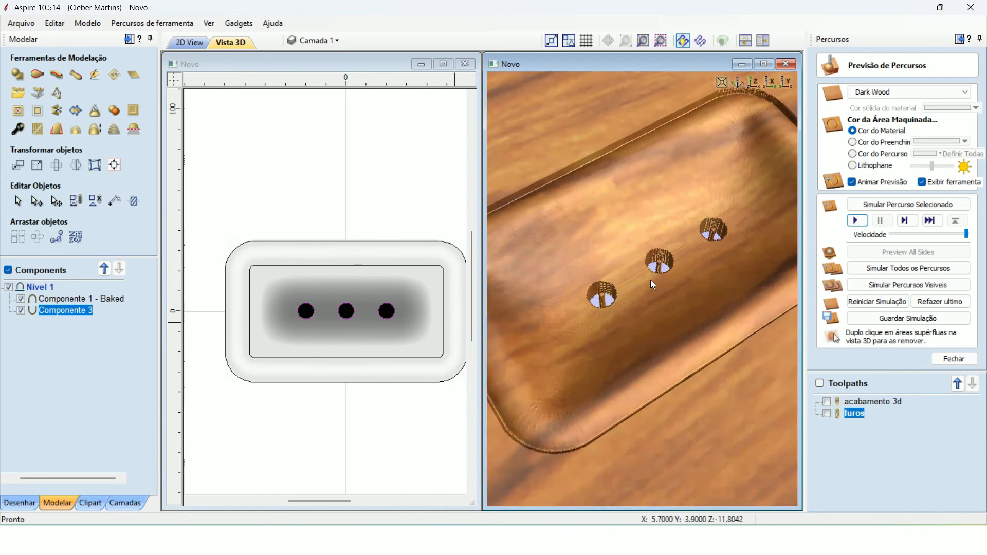
scroll(566, 304, down, 3)
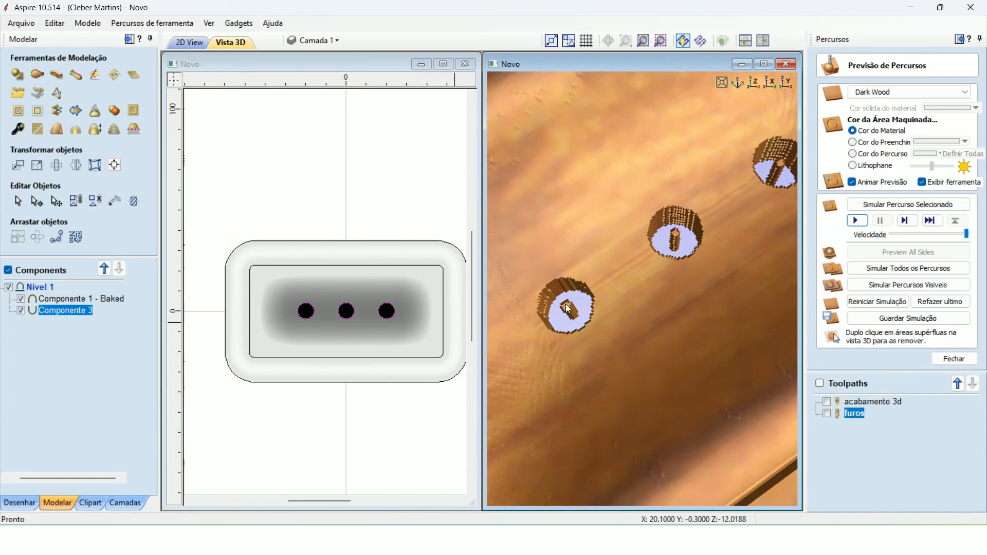
scroll(596, 303, down, 5)
drag(662, 307, 710, 337)
scroll(708, 337, down, 3)
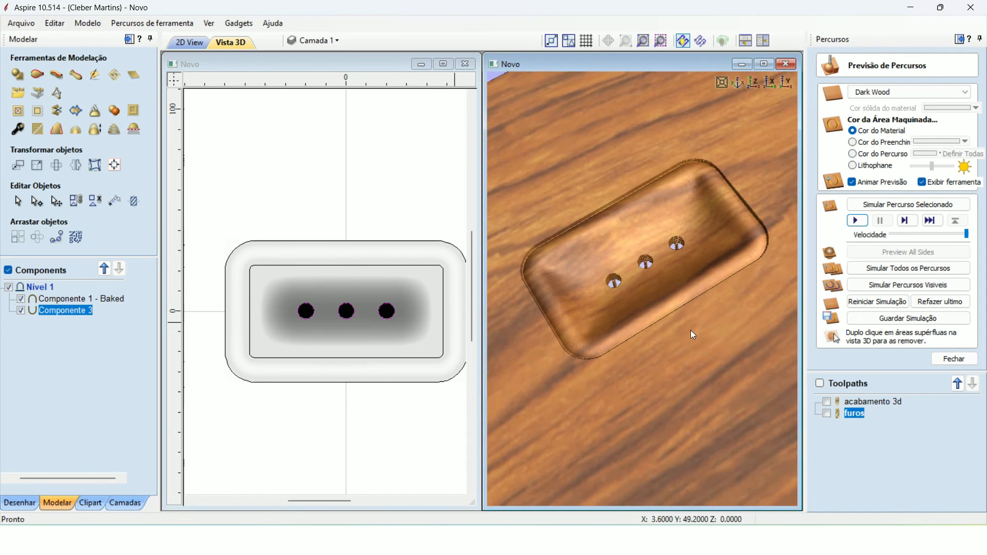
drag(745, 263, 678, 389)
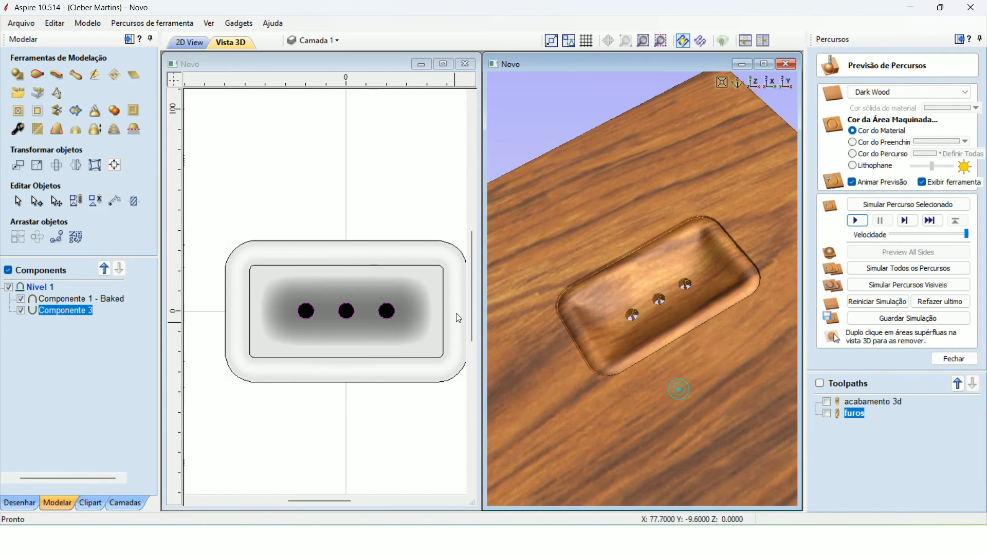
Step: Select the dish's outer contour and start a 21 mm deep 2D profile toolpath that cuts outside it (Fora / Direita)
click(381, 214)
click(380, 241)
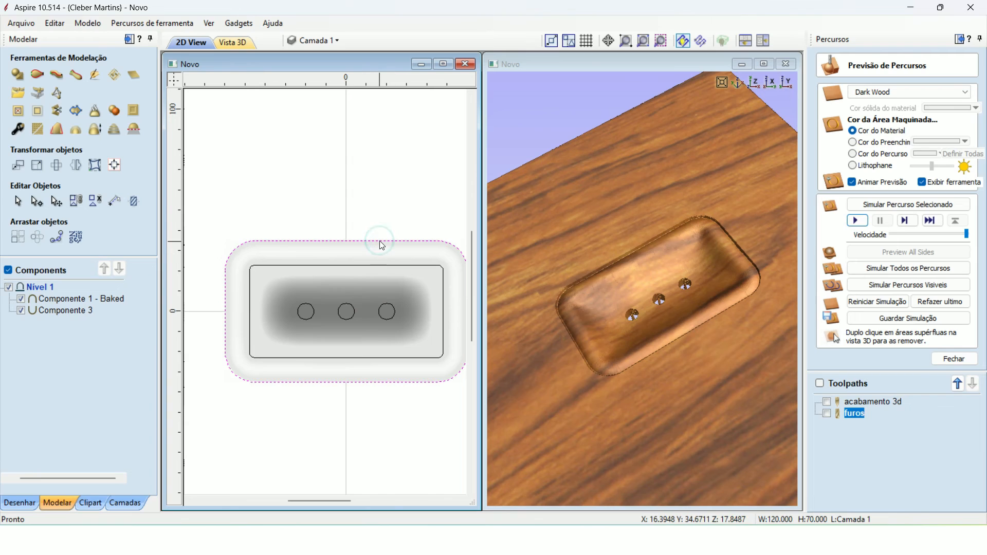
click(955, 359)
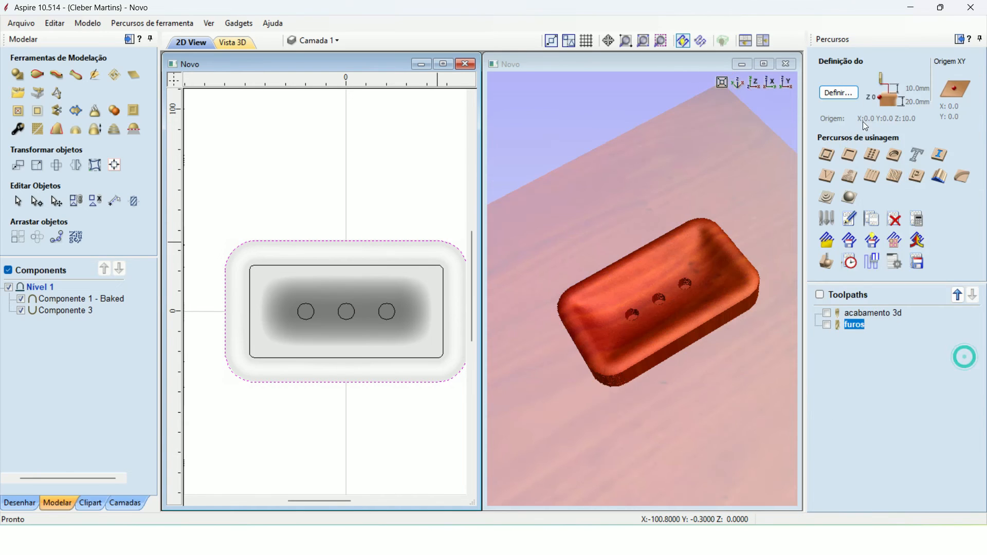
click(827, 157)
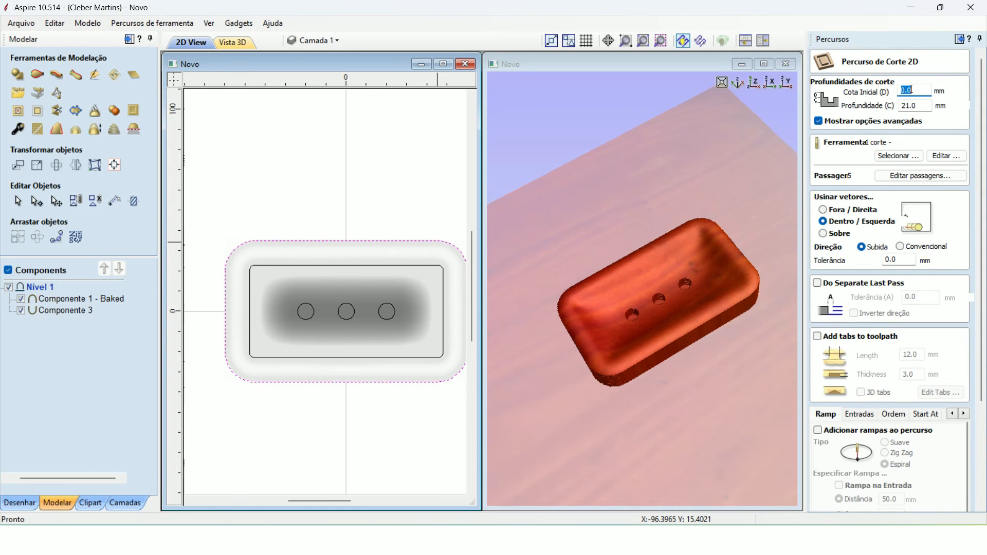
click(920, 105)
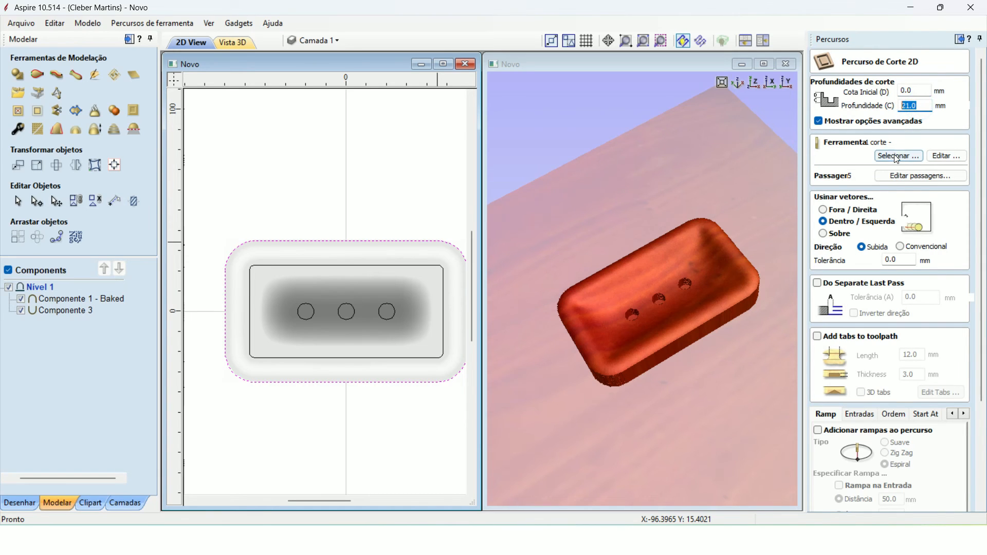
click(823, 210)
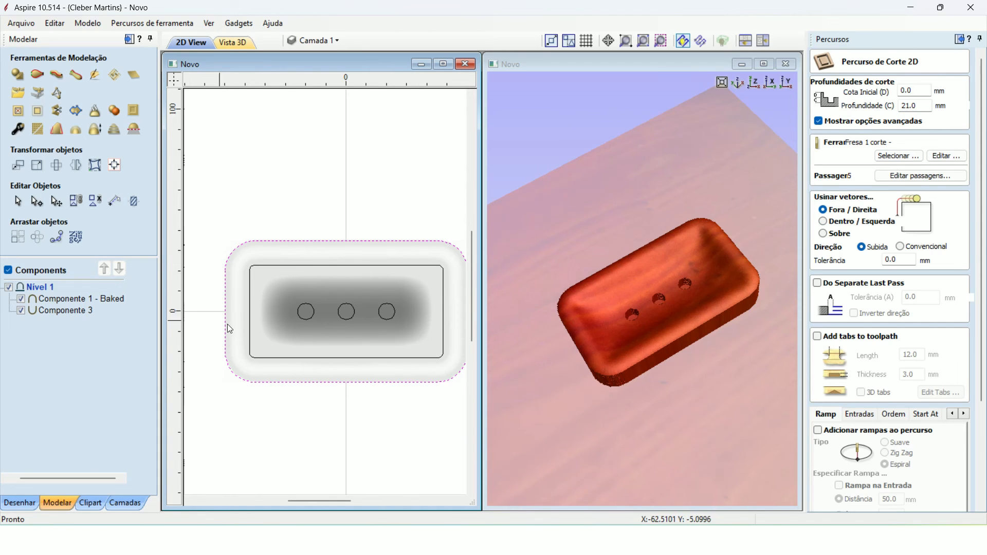
Step: Add smooth (Suave) ramps to the outer contour's profile toolpath
scroll(856, 389, down, 2)
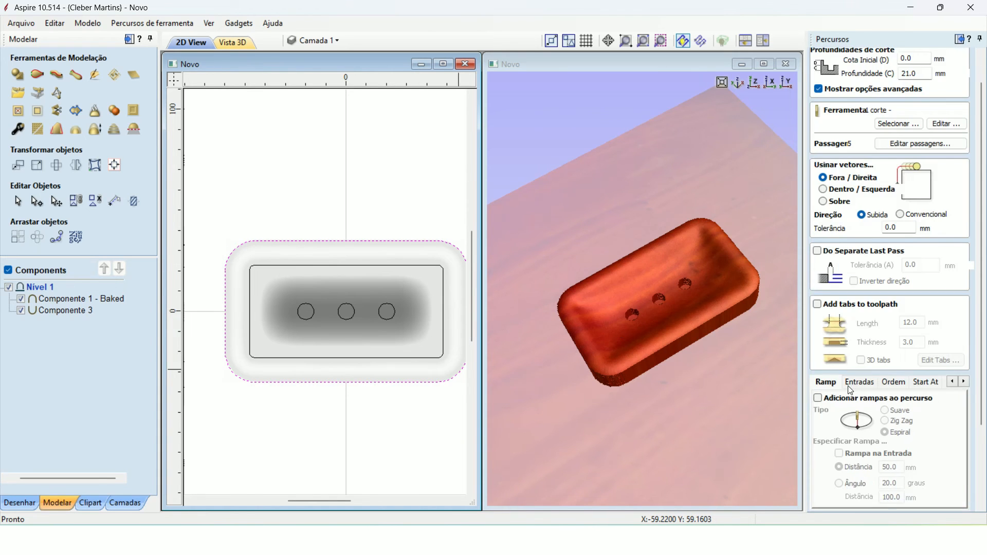
scroll(851, 390, down, 1)
click(817, 379)
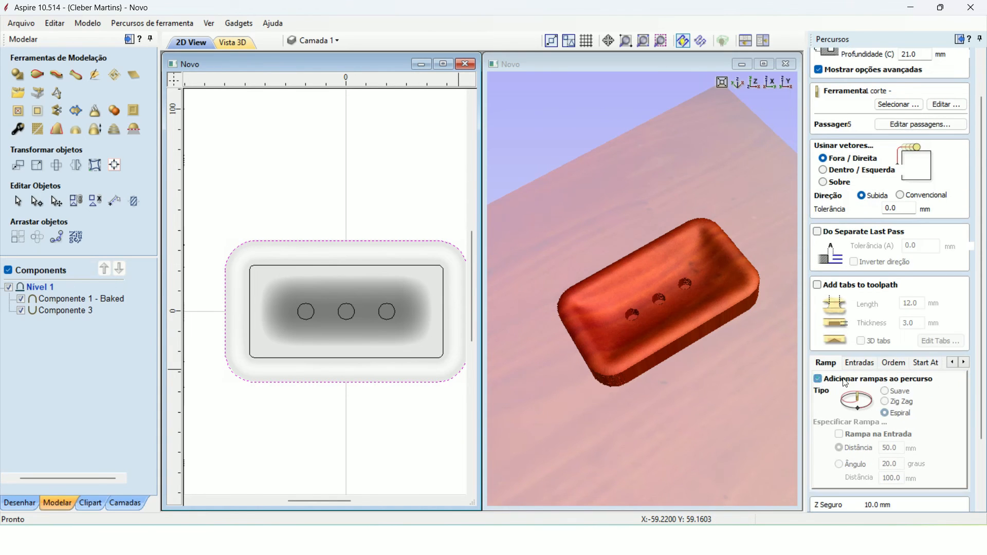
scroll(884, 393, down, 1)
click(885, 385)
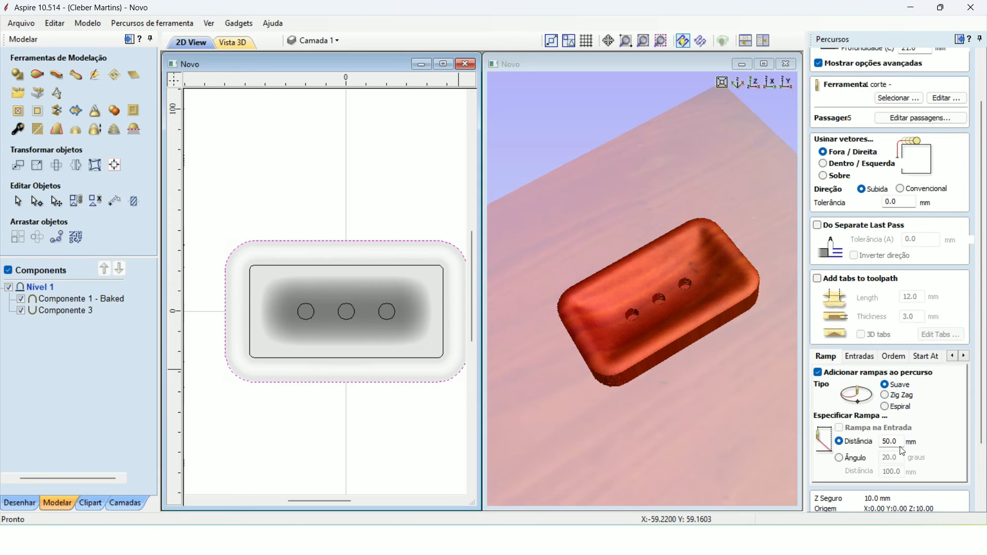
Step: Name the outer contour toolpath "recorte" and calculate it, accepting the cut through the material
scroll(879, 437, down, 5)
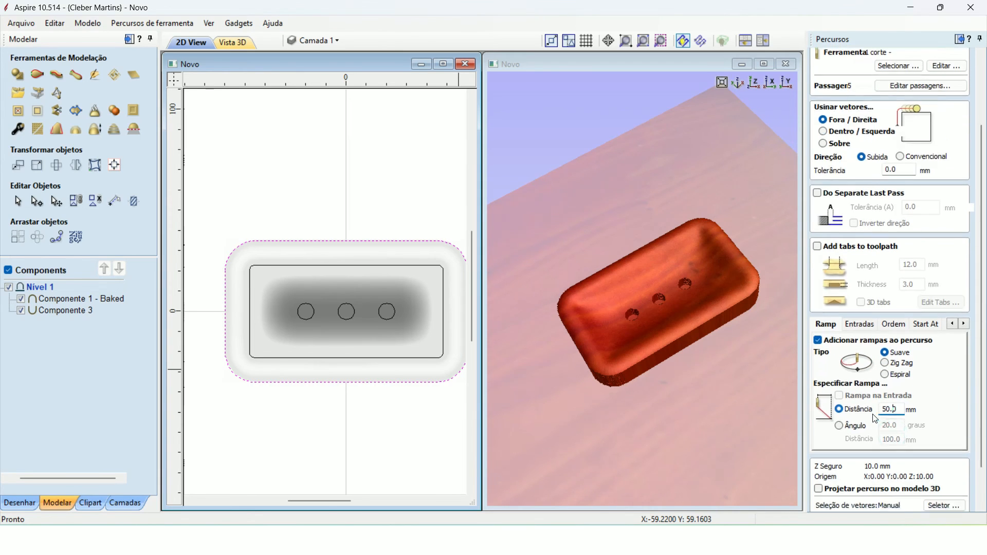
click(868, 477)
text(recorte)
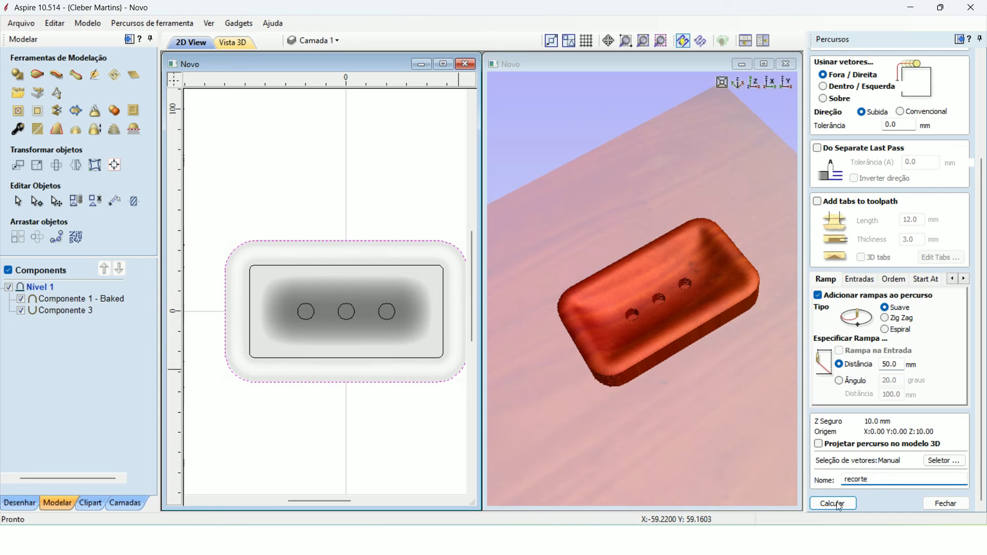
click(838, 503)
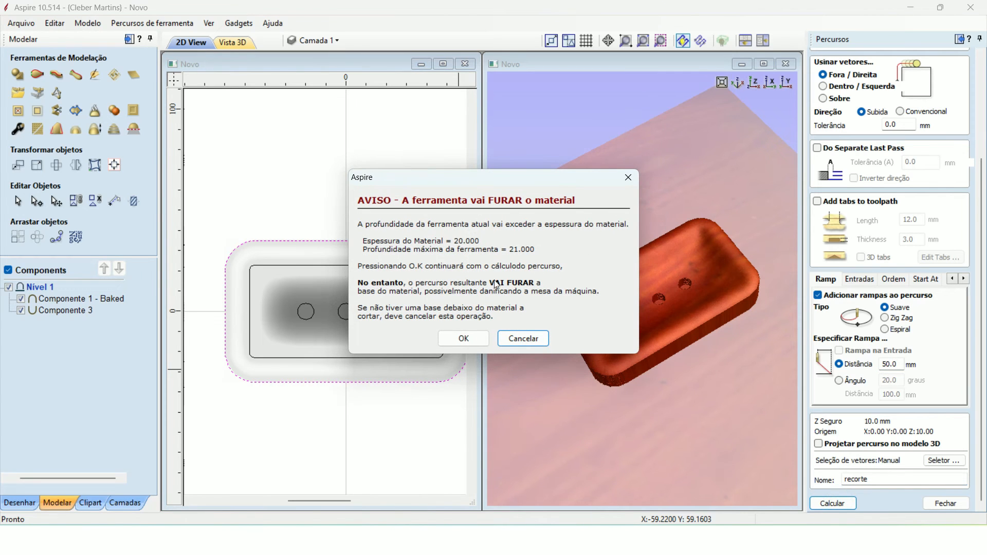
click(464, 339)
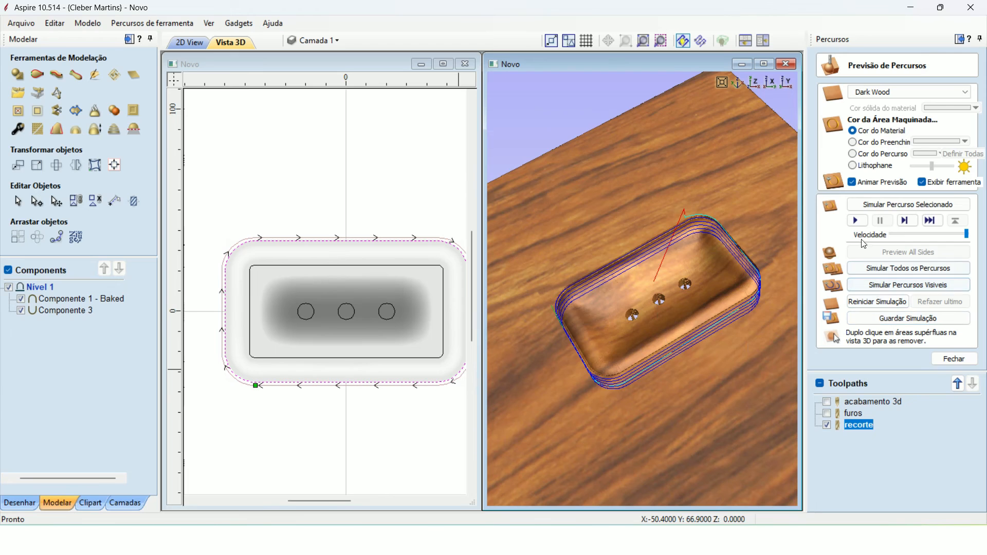
Step: Play the machining simulation of the "recorte" toolpath, inspect the cut-out dish and reset the simulation to the uncut material
click(856, 220)
drag(695, 354, 775, 362)
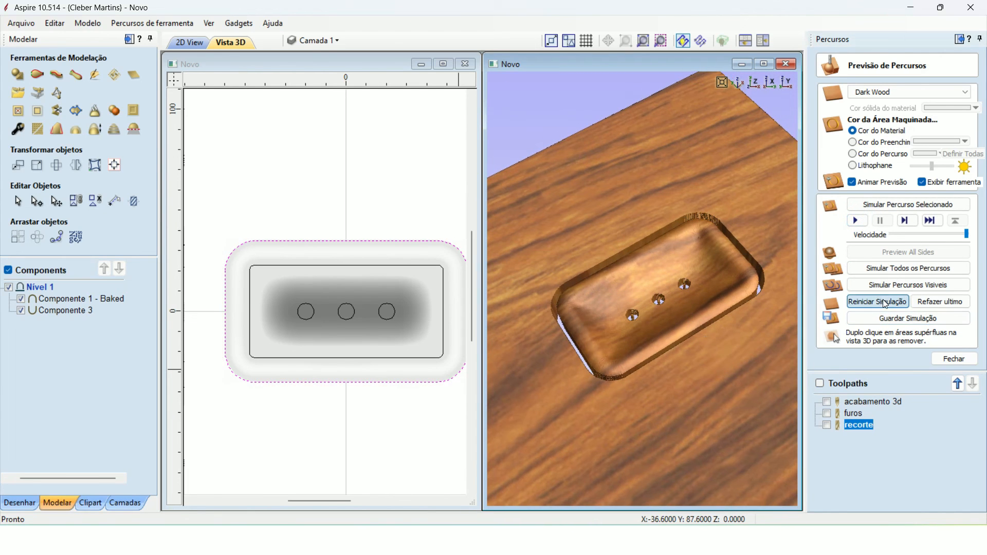
click(877, 301)
scroll(718, 395, down, 3)
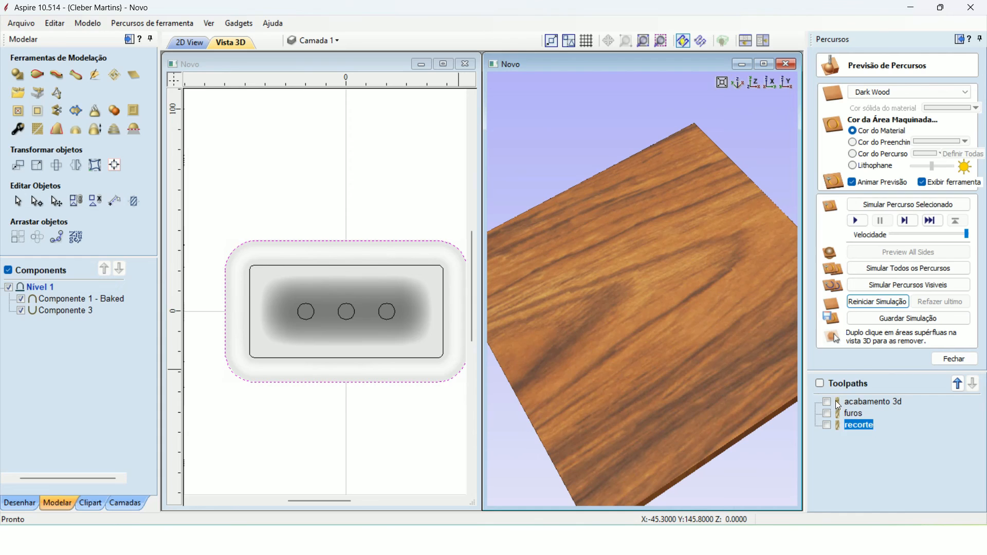
Step: Play the machining simulation of the "acabamento 3d" toolpath on the uncut material
click(851, 402)
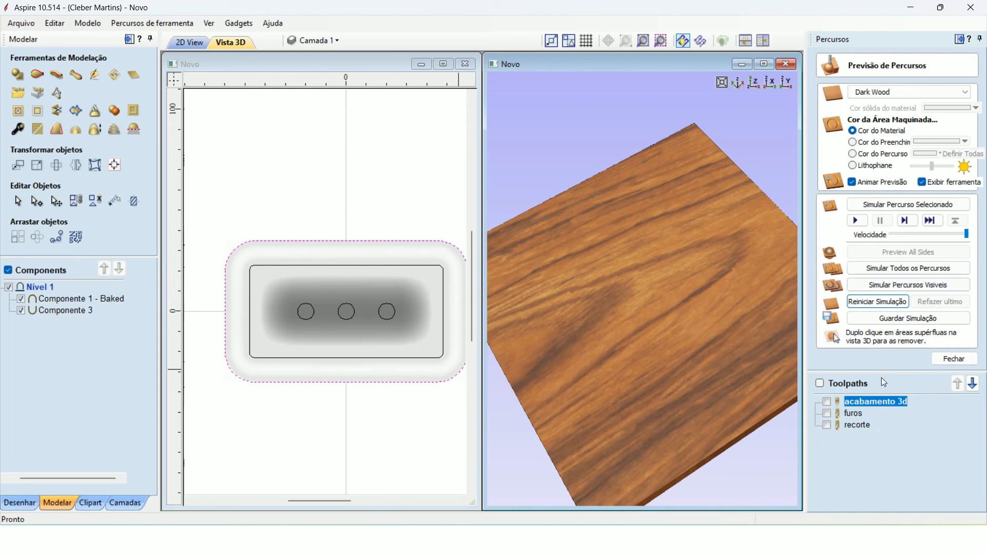
click(856, 221)
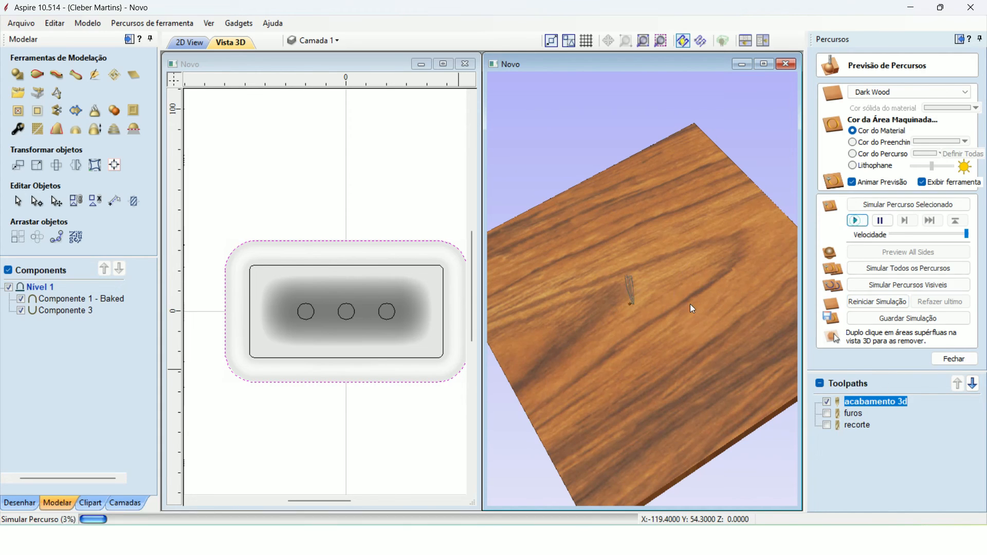
scroll(669, 298, up, 2)
scroll(670, 302, up, 1)
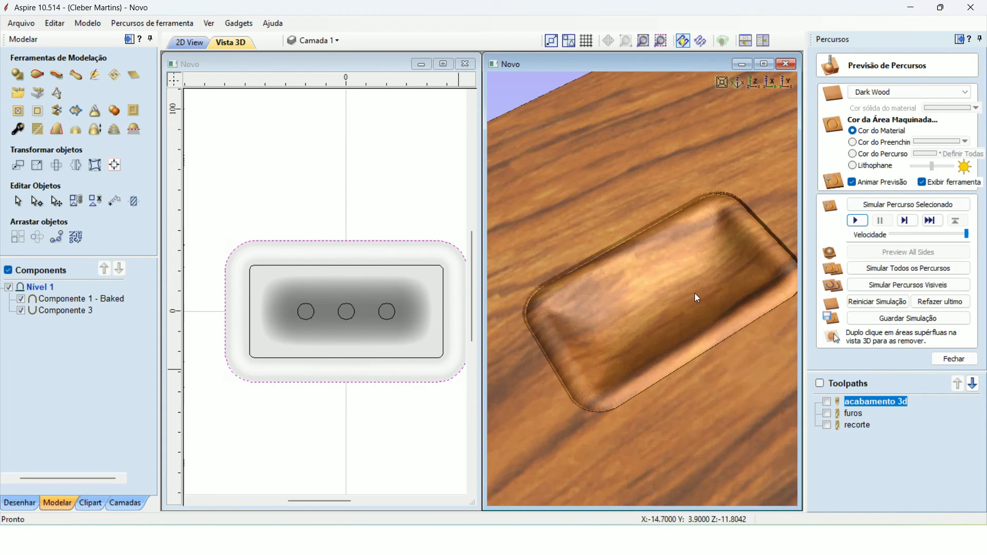
Step: Play the machining simulations of the "furos" and "recorte" toolpaths in sequence on the carved dish
click(853, 414)
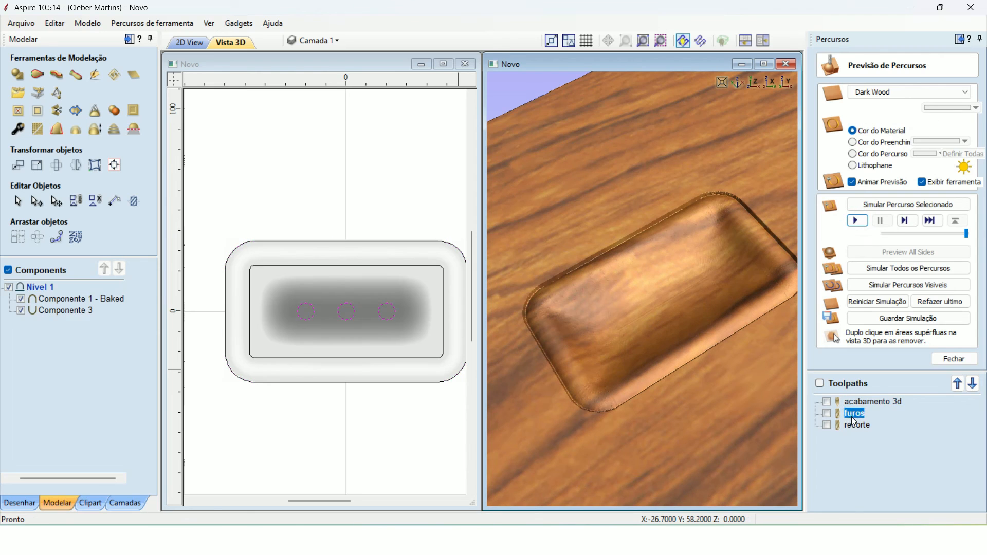
click(856, 221)
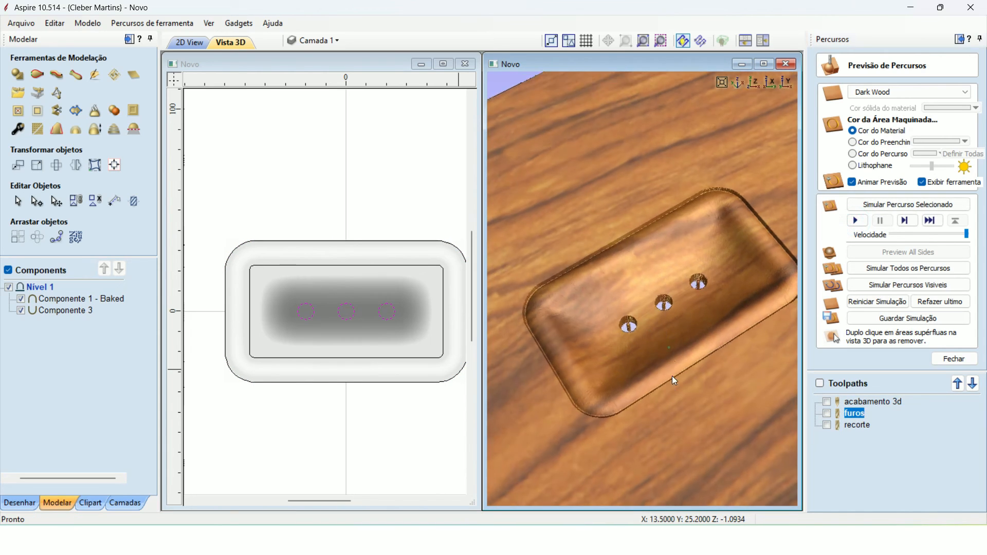
click(864, 427)
click(856, 221)
scroll(683, 400, down, 5)
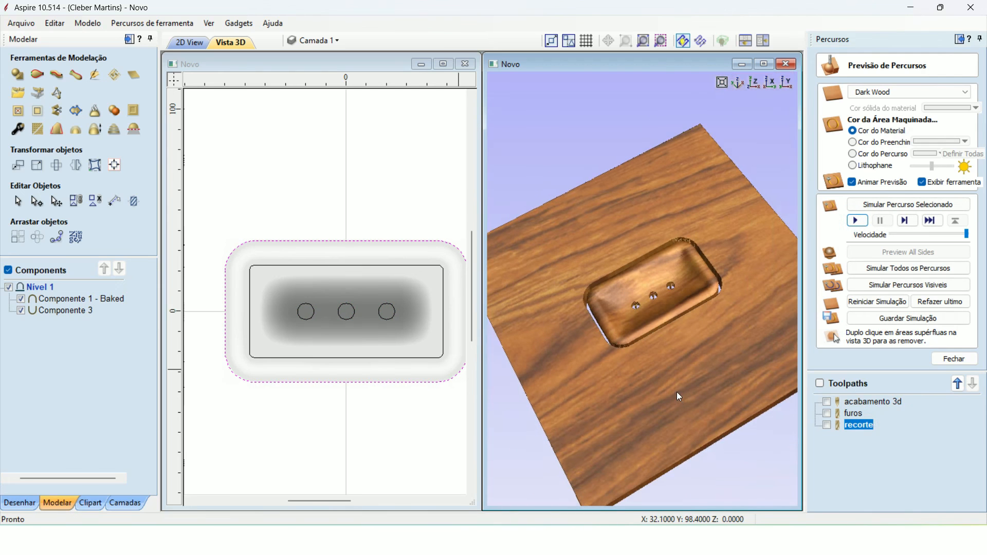
Step: Maximize the 3D view and remove the surplus board around the dish from the simulation
double_click(629, 68)
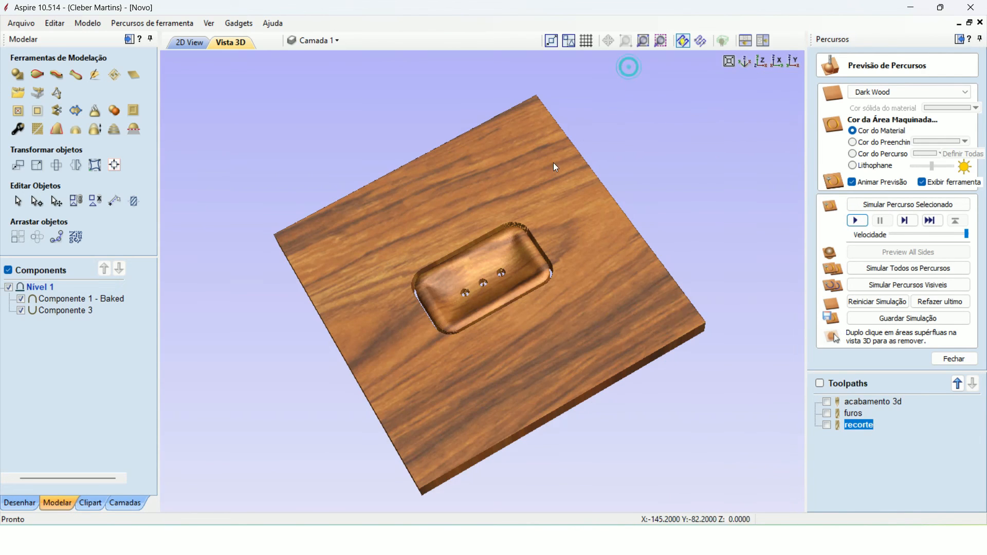
drag(455, 312, 666, 146)
click(744, 62)
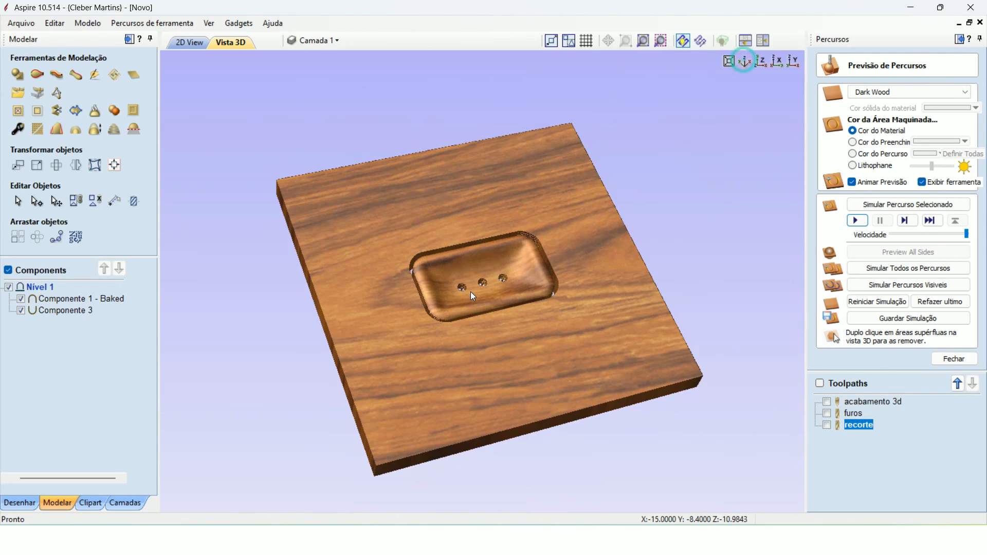
scroll(470, 290, up, 5)
drag(515, 377, 631, 305)
scroll(571, 325, down, 5)
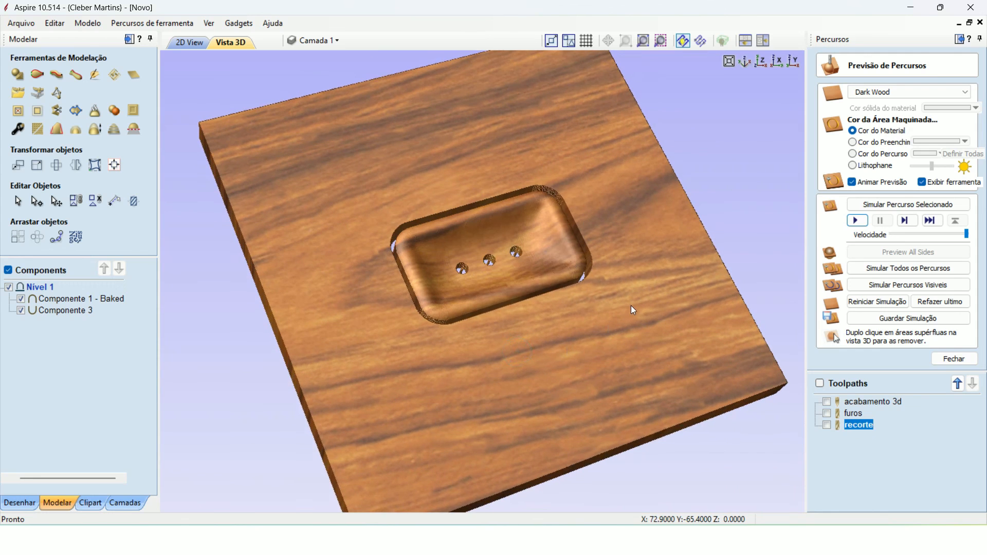
double_click(630, 305)
scroll(499, 245, up, 5)
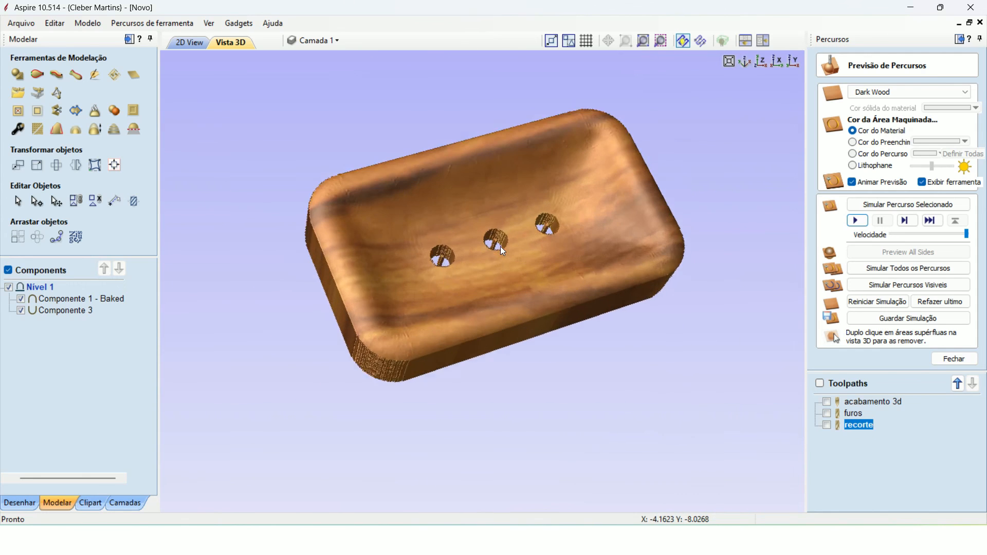
Step: Remove the leftover material cores inside the dish's drain holes from the simulation
drag(471, 283, 441, 334)
scroll(522, 149, up, 5)
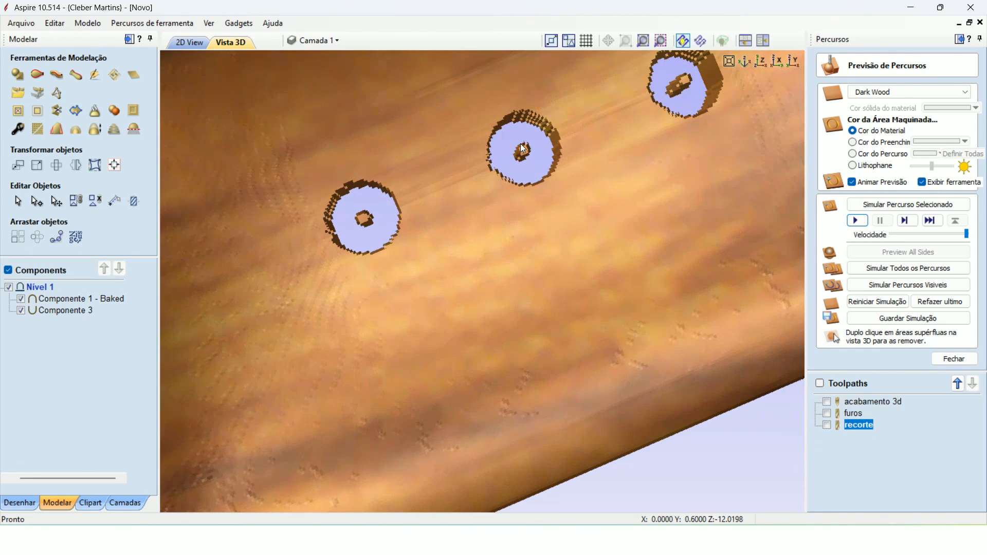
double_click(523, 152)
double_click(689, 85)
scroll(461, 326, down, 3)
Step: Inspect the simulated soap dish from several angles and close the toolpath preview
drag(528, 416, 530, 226)
scroll(549, 334, down, 2)
drag(553, 343, 565, 432)
mouse_move(489, 397)
mouse_down()
mouse_move(488, 375)
mouse_move(491, 400)
mouse_up()
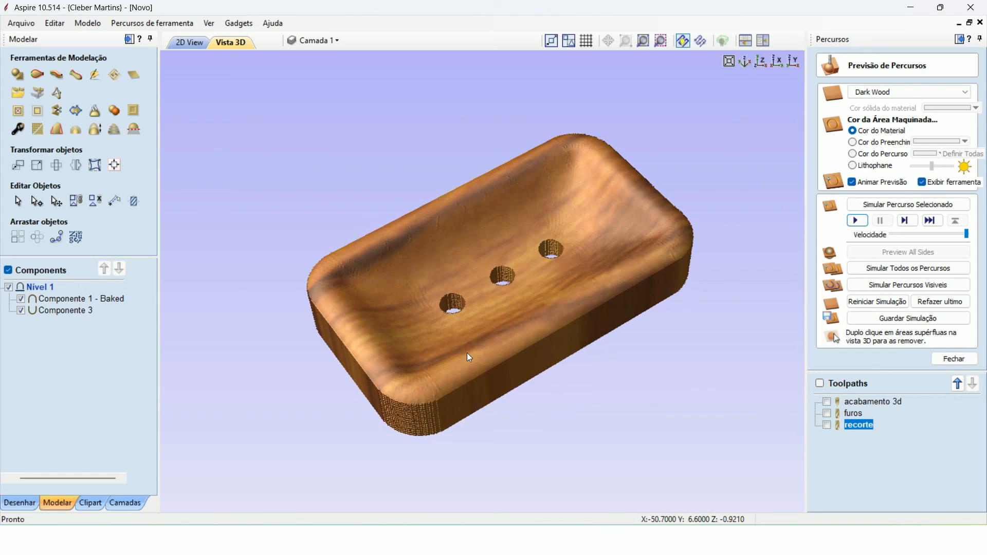
drag(449, 287, 535, 398)
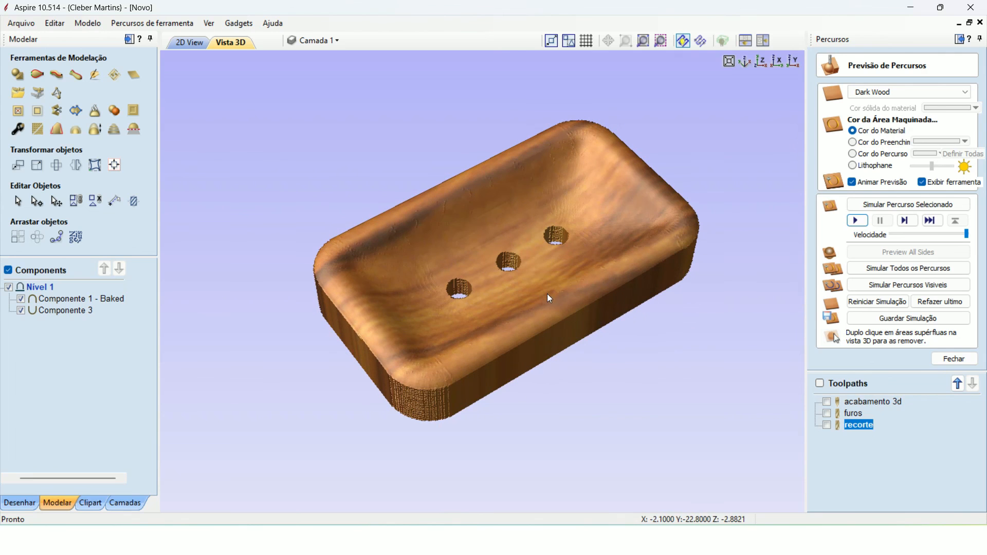
drag(547, 294, 407, 161)
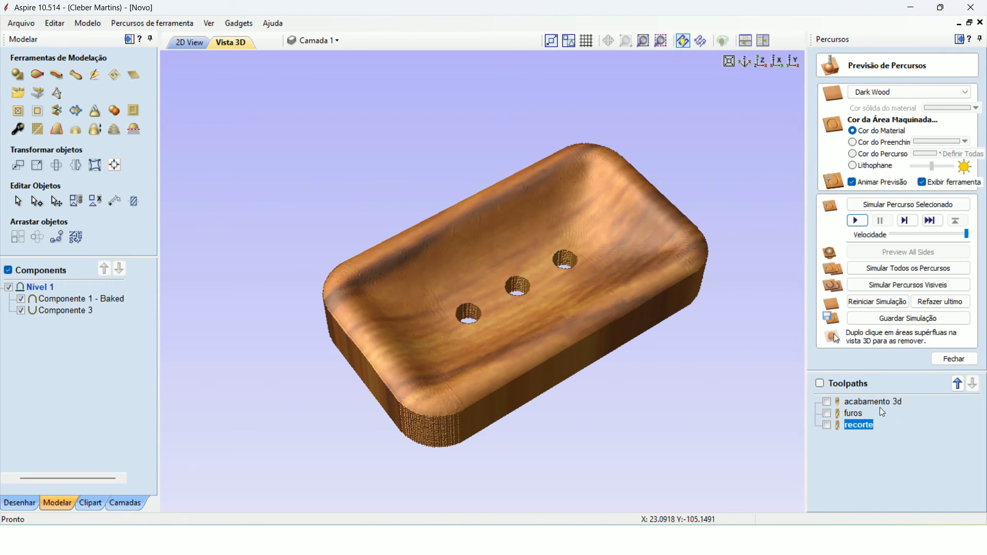
click(968, 360)
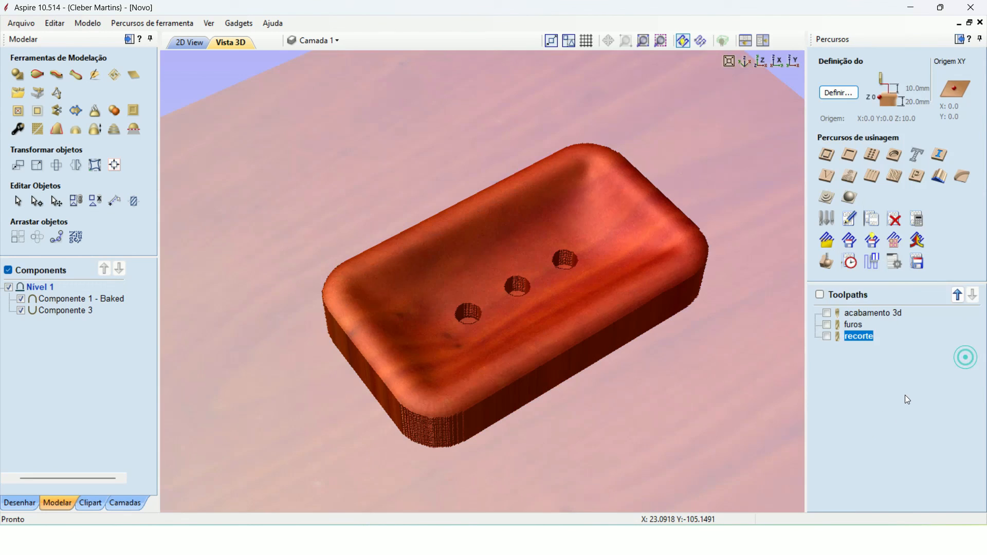
Step: Display the "acabamento 3d" toolpath, review its options for saving to a machine file and close them without saving
click(869, 311)
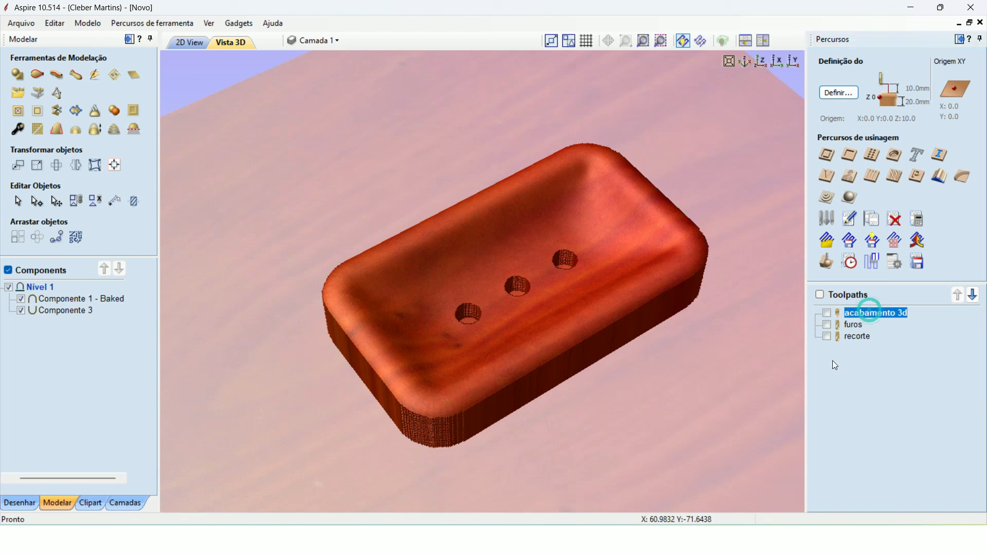
click(826, 313)
click(826, 314)
click(826, 313)
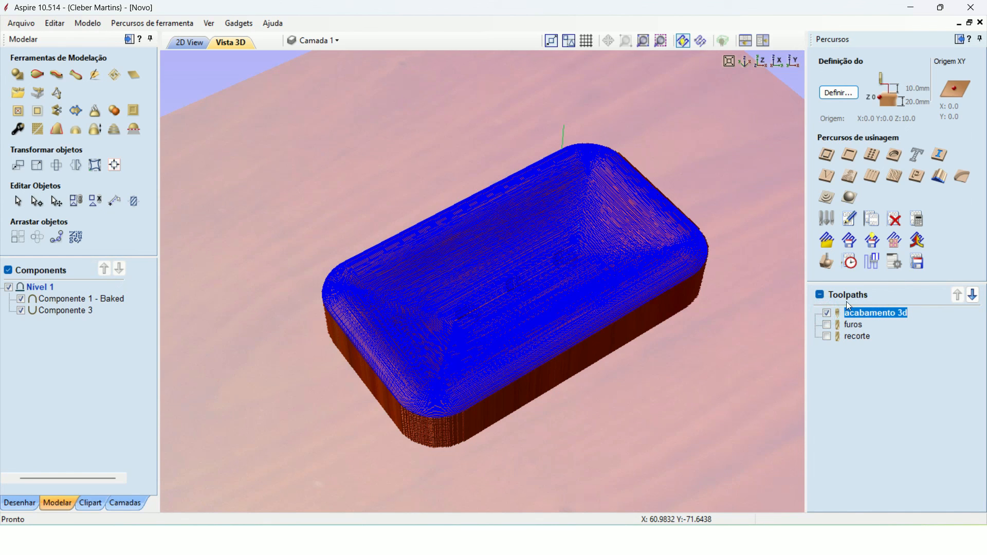
click(918, 263)
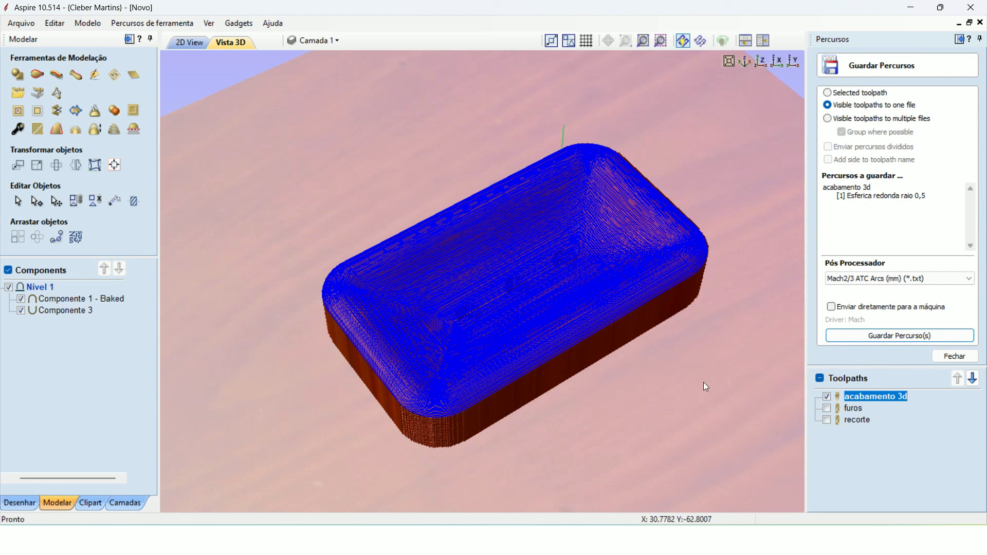
click(948, 357)
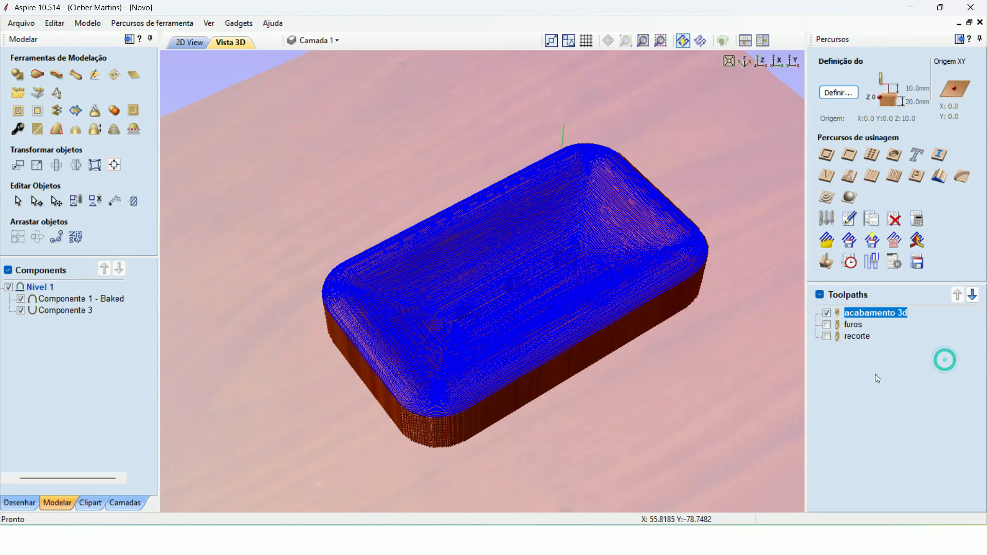
Step: Hide the "acabamento 3d" toolpath and display the "furos" and "recorte" toolpaths together
click(827, 314)
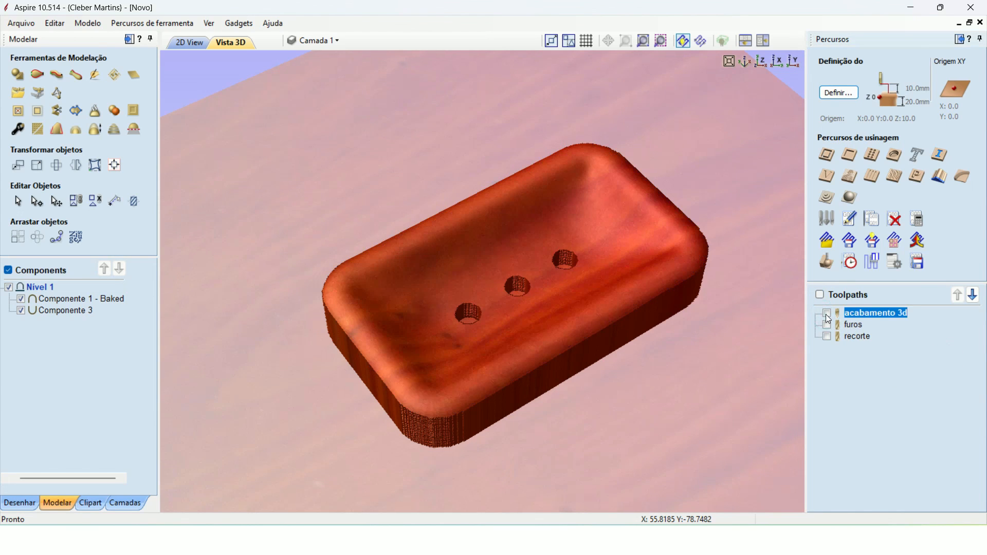
click(827, 313)
click(826, 324)
click(827, 337)
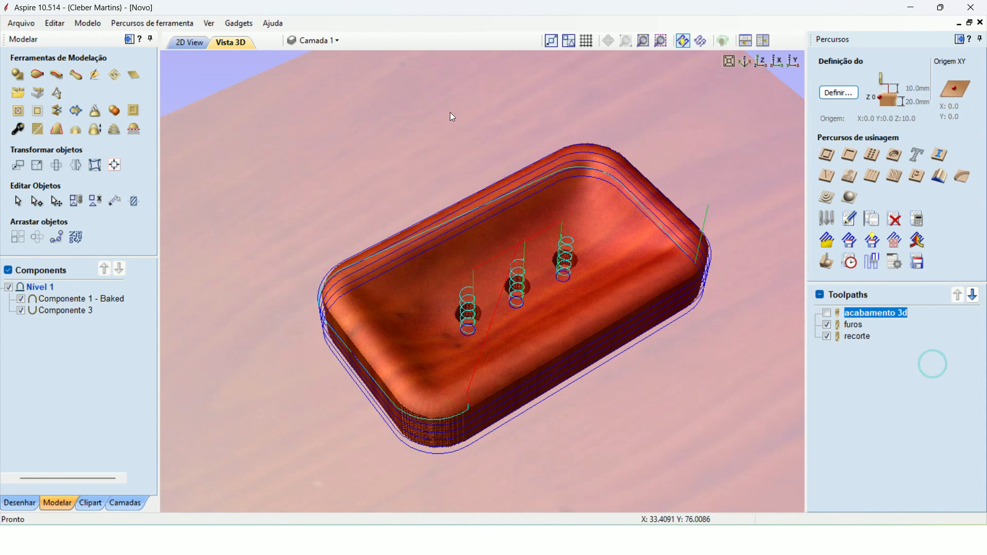
Step: Simulate all toolpaths in the toolpath preview and inspect the finished soap dish from several angles
click(827, 267)
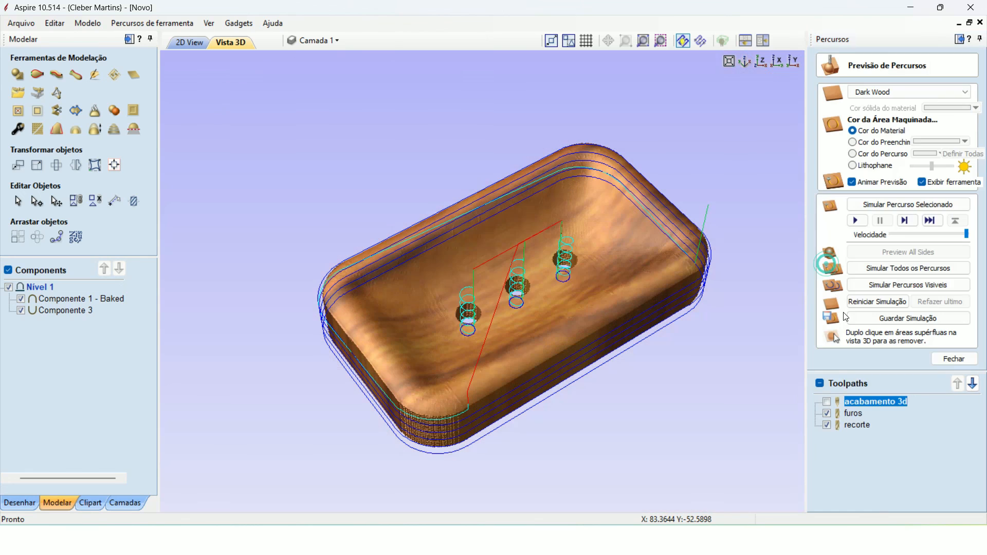
click(869, 269)
mouse_move(612, 441)
mouse_down()
mouse_move(607, 382)
mouse_move(603, 437)
mouse_up()
scroll(580, 383, down, 3)
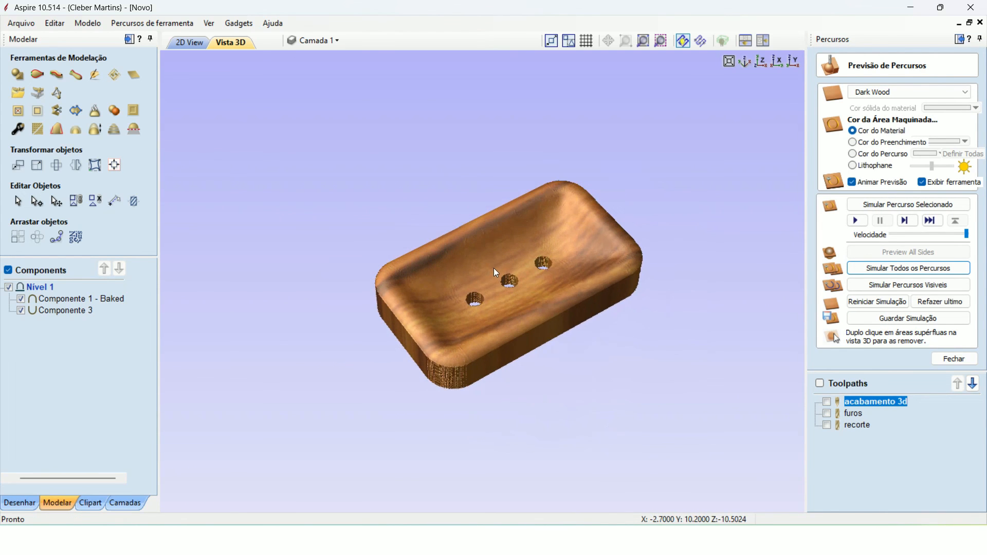
scroll(493, 268, up, 1)
scroll(540, 422, up, 2)
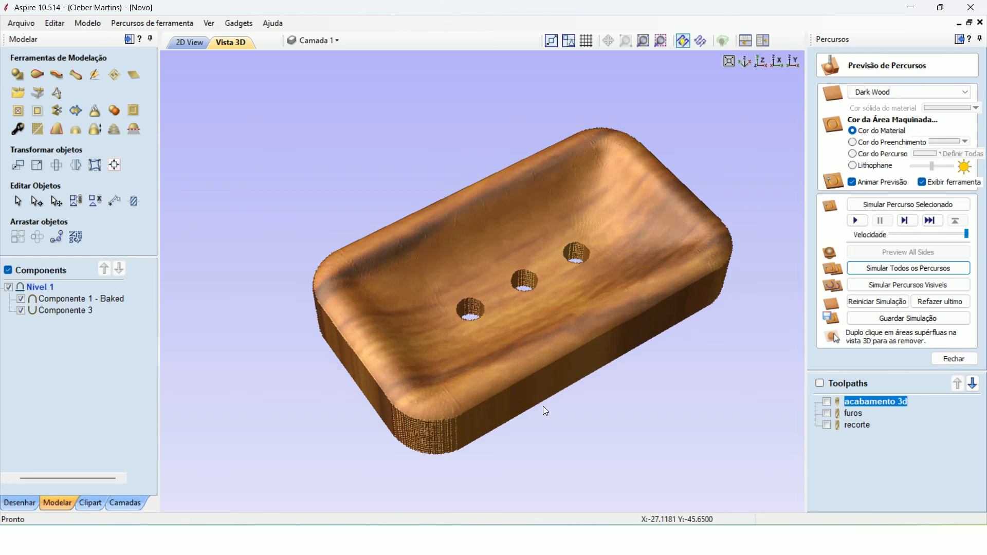
drag(608, 406, 600, 428)
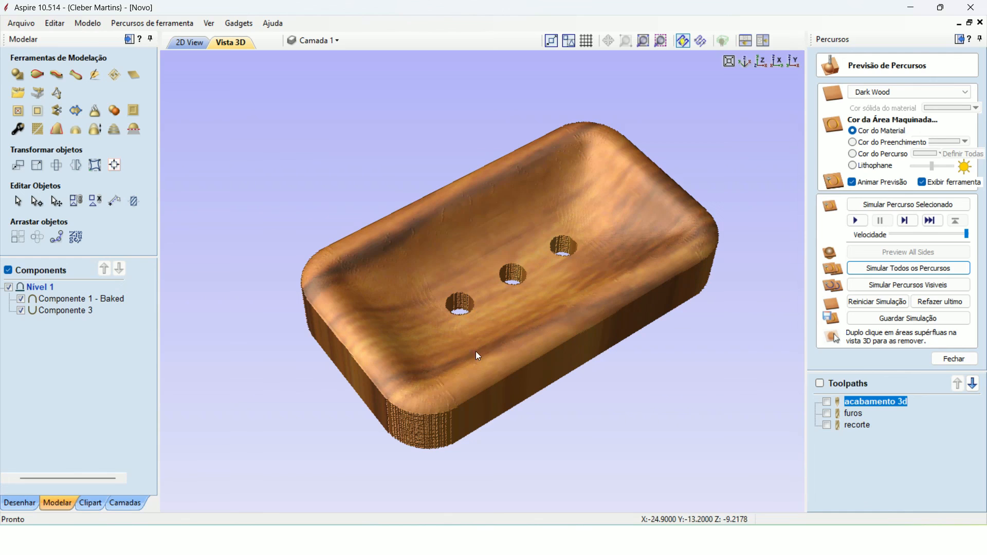
middle_drag(468, 412, 452, 420)
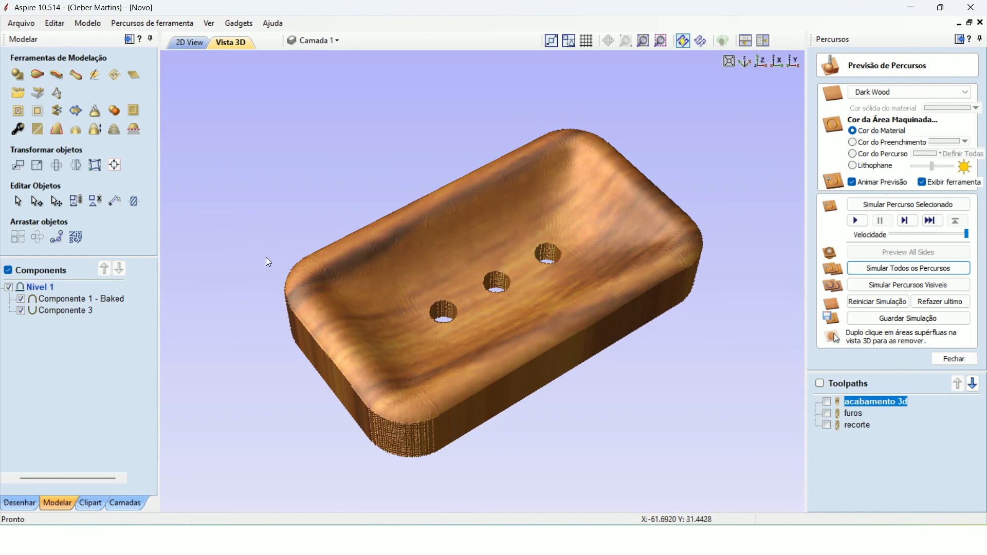
mouse_move(280, 141)
mouse_down()
mouse_move(288, 159)
mouse_move(275, 137)
mouse_up()
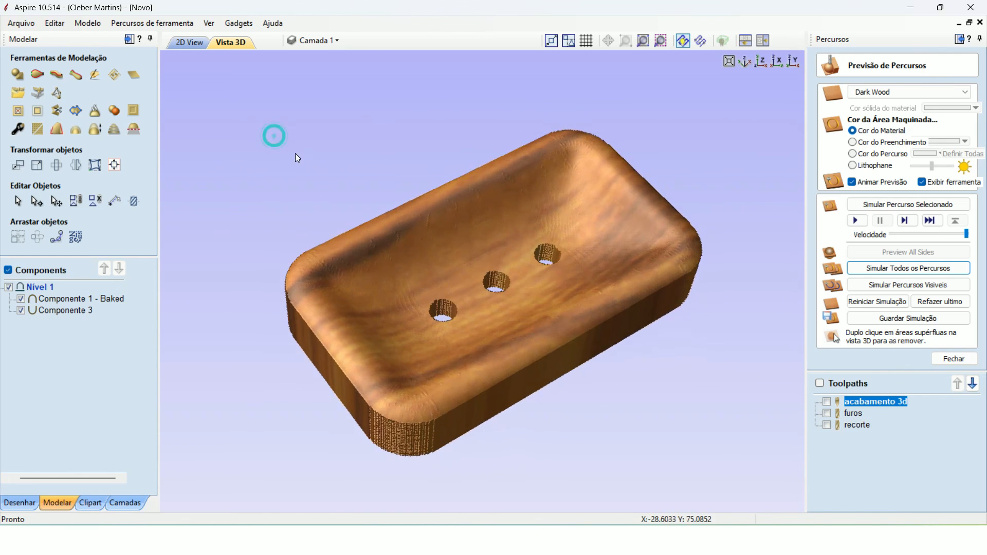
drag(566, 384, 563, 367)
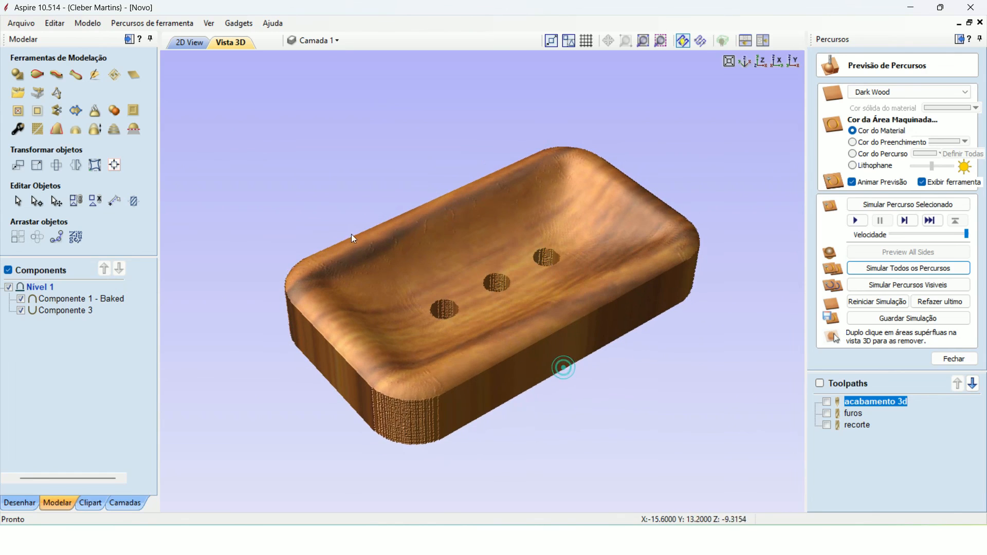
click(21, 503)
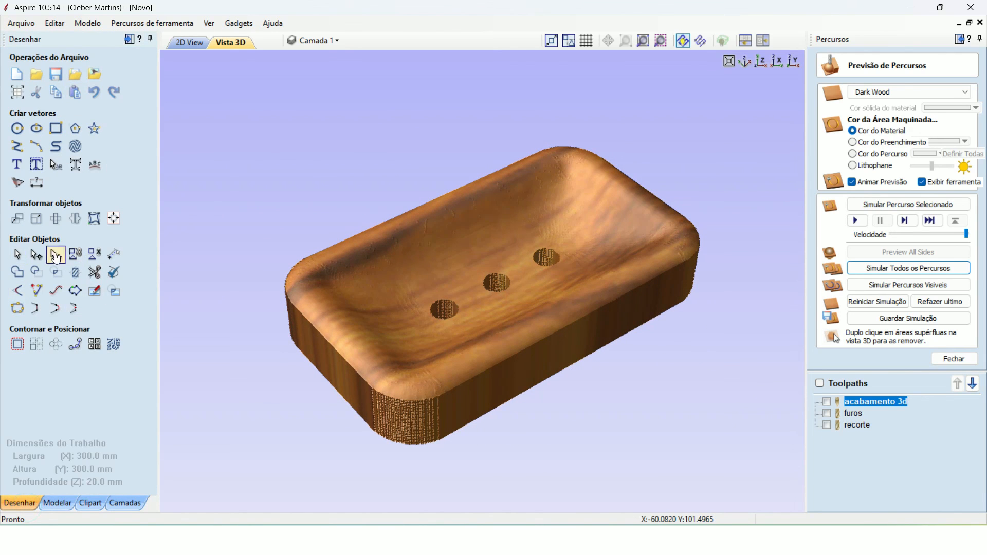
click(43, 505)
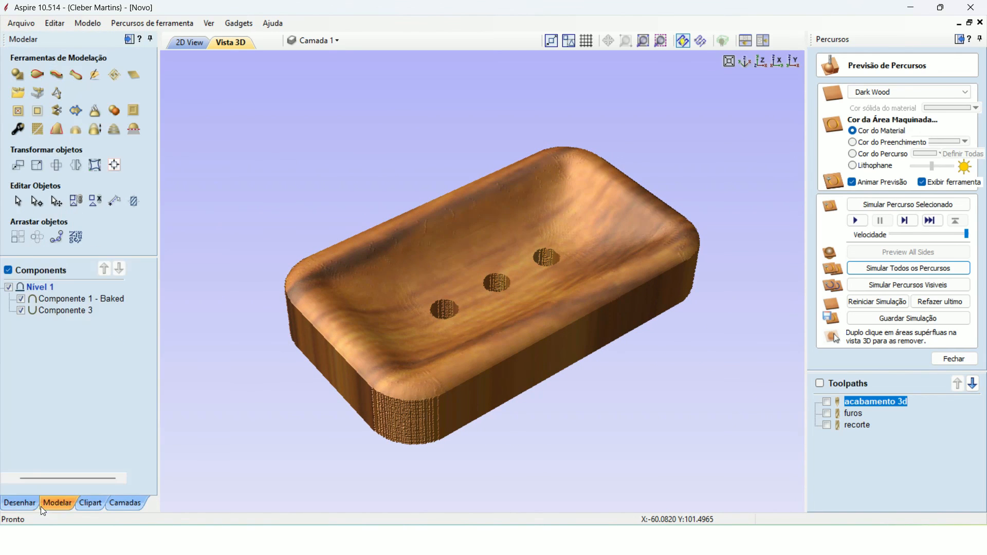
click(79, 502)
click(115, 502)
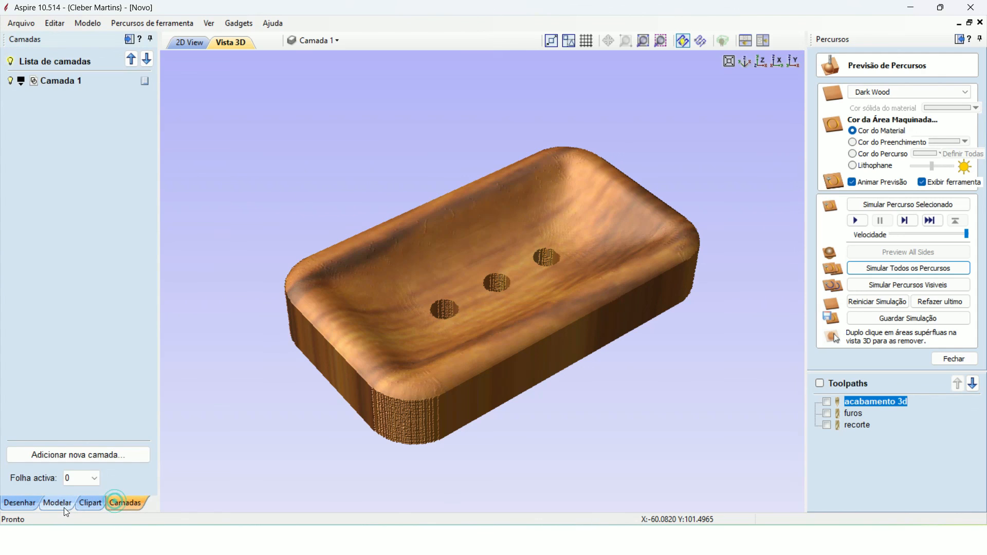
click(63, 507)
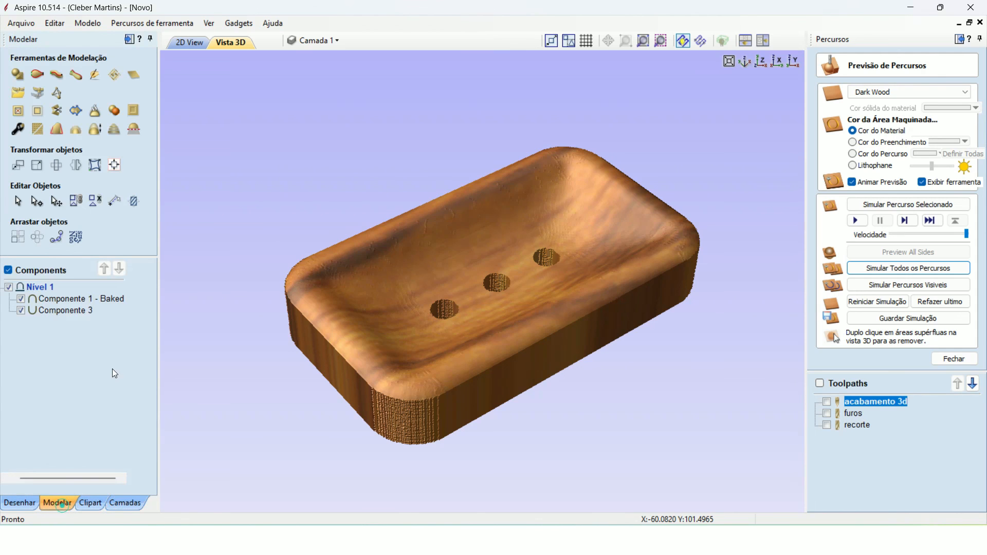
Step: Close the toolpath preview, bring up the drawing tools and examine the finished dish in 3D
click(952, 360)
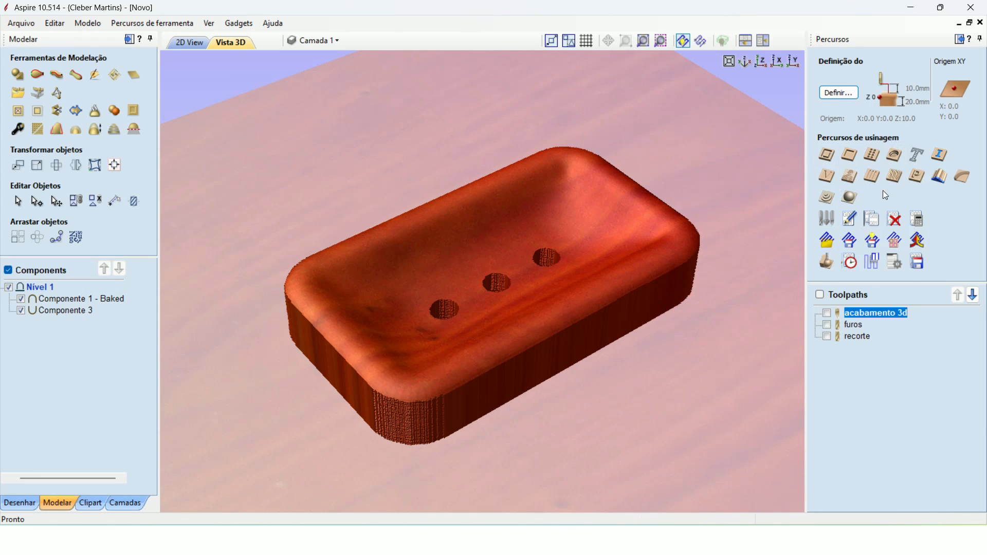
drag(477, 349, 316, 392)
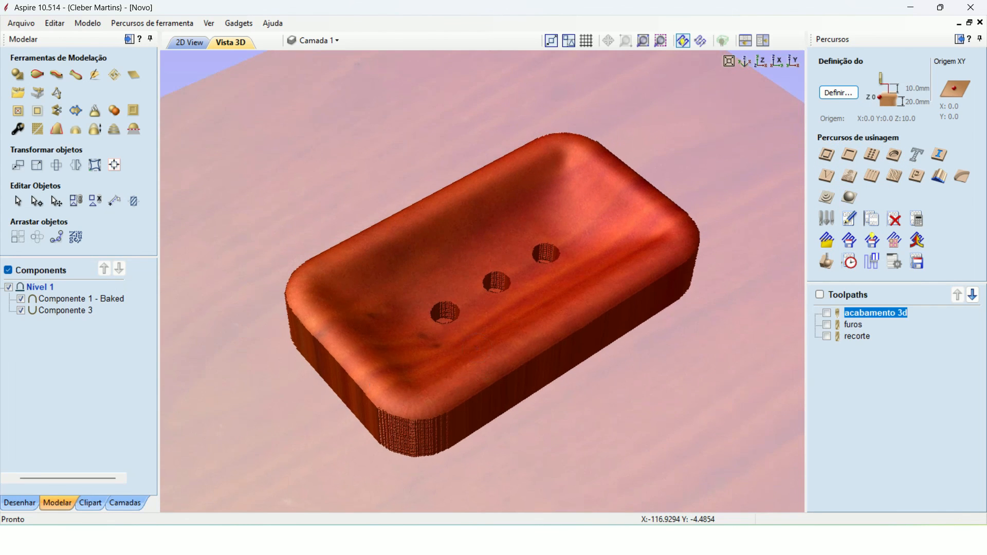
click(20, 503)
drag(437, 414, 625, 405)
drag(567, 412, 563, 417)
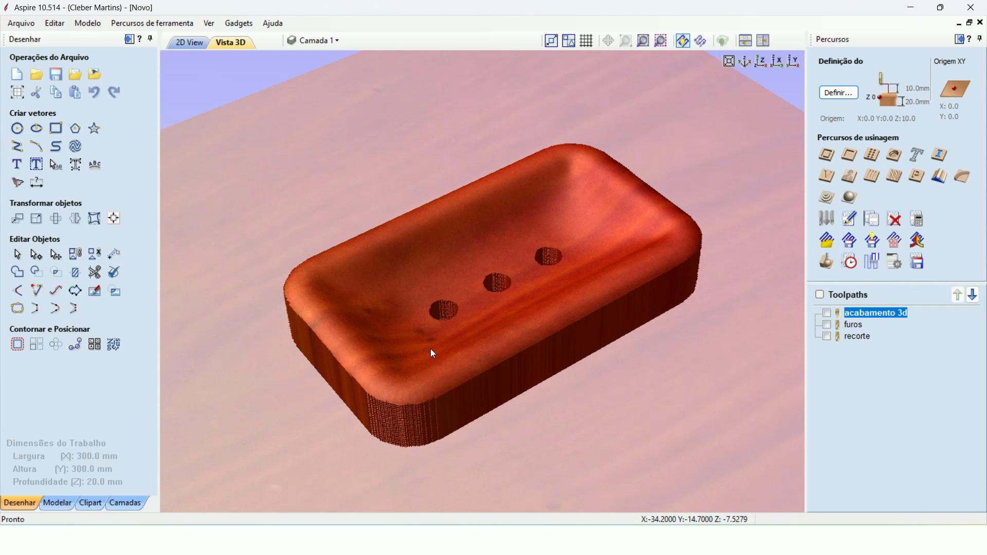
scroll(439, 355, down, 3)
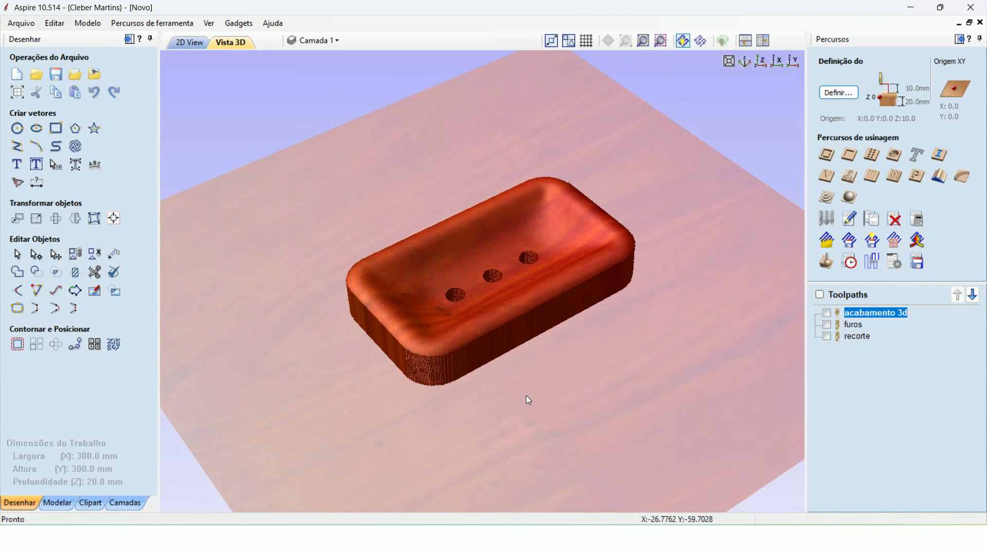
middle_drag(519, 384, 523, 389)
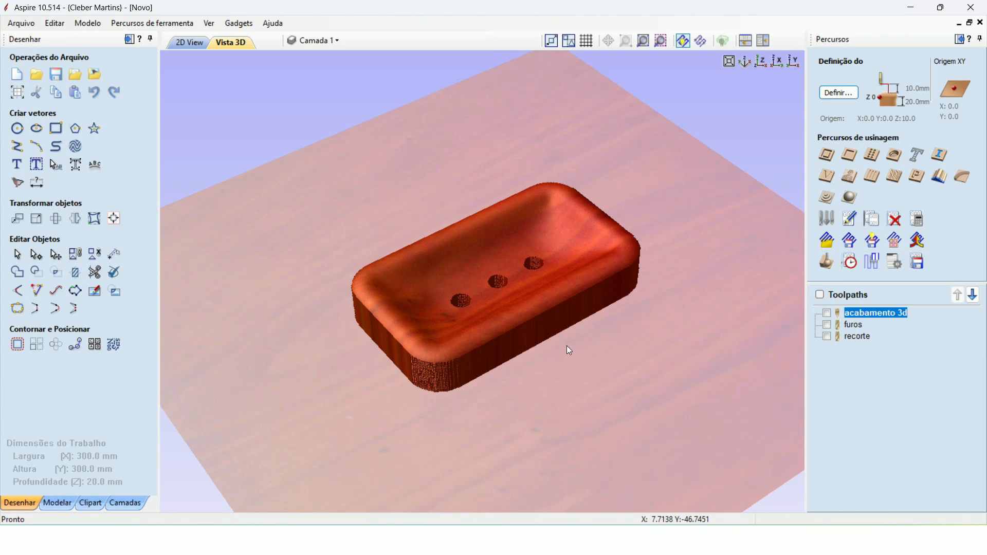
drag(530, 366, 555, 391)
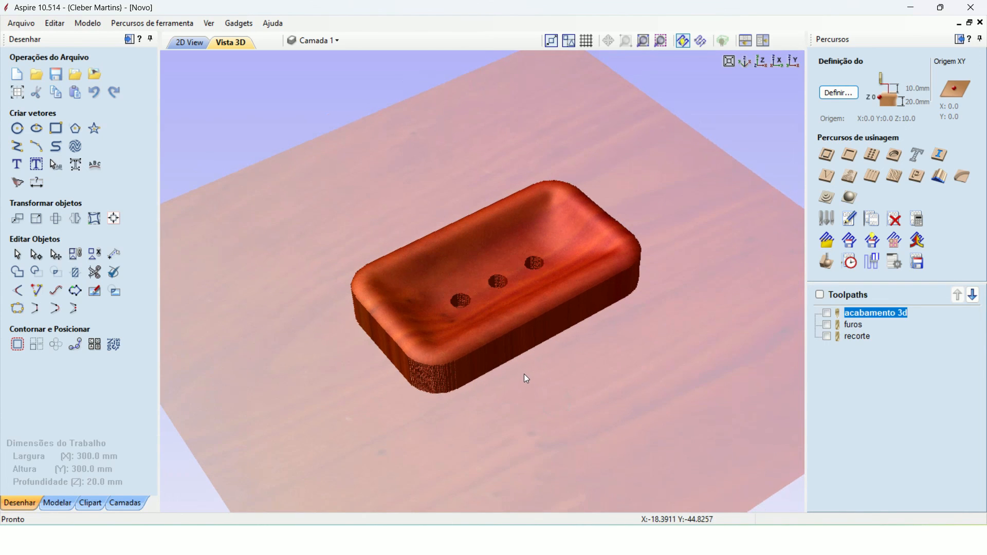